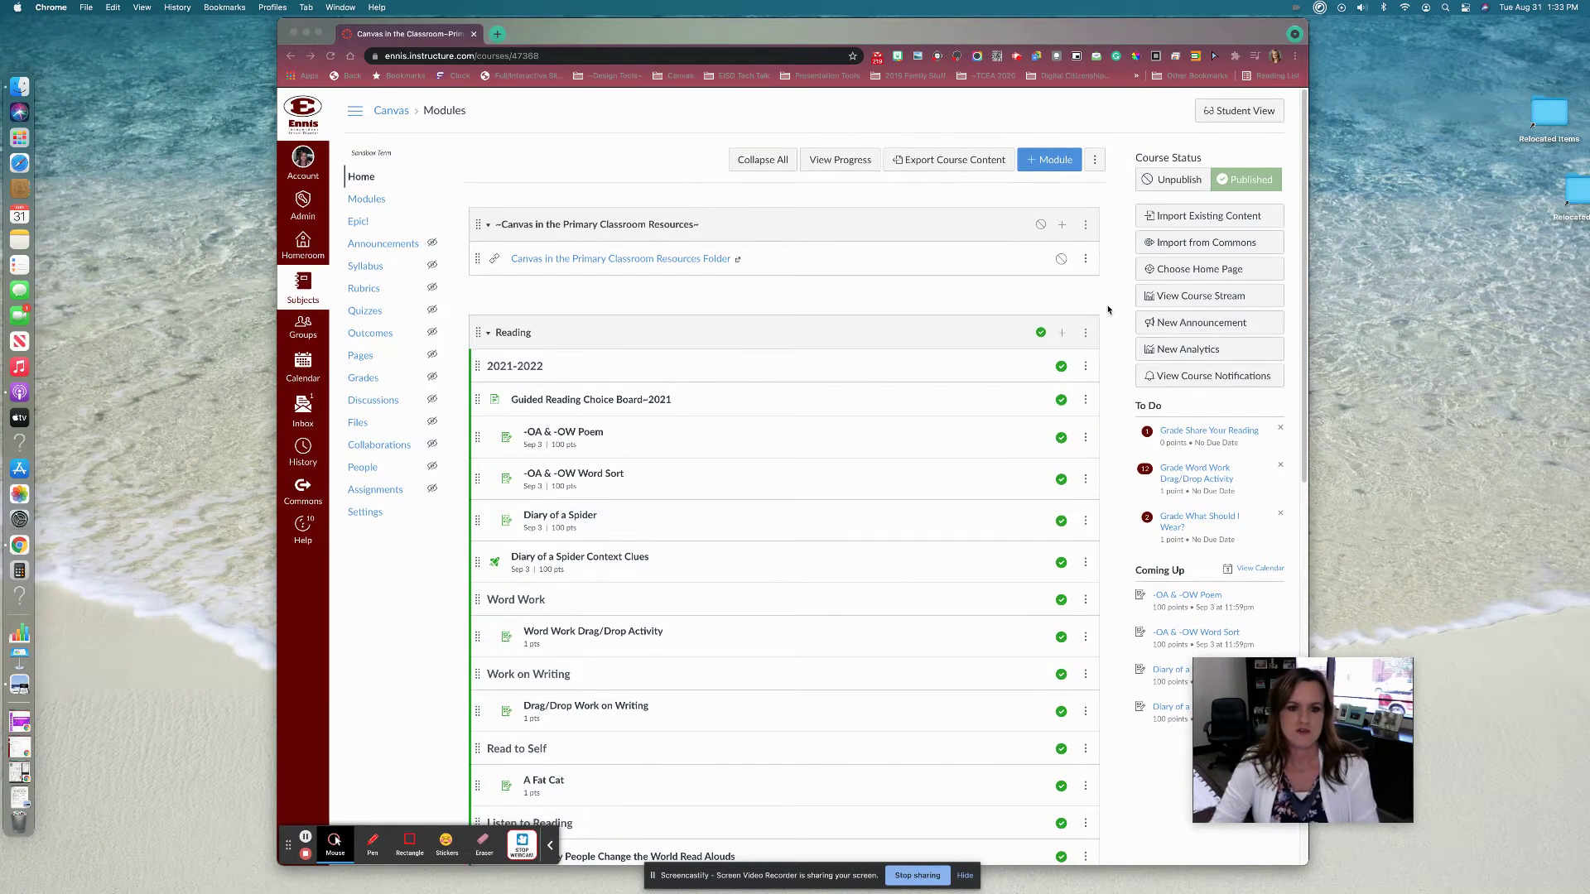
- Look over the Reading module on the Modules page, then go to the course Settings
scroll(1092, 353, down, 1)
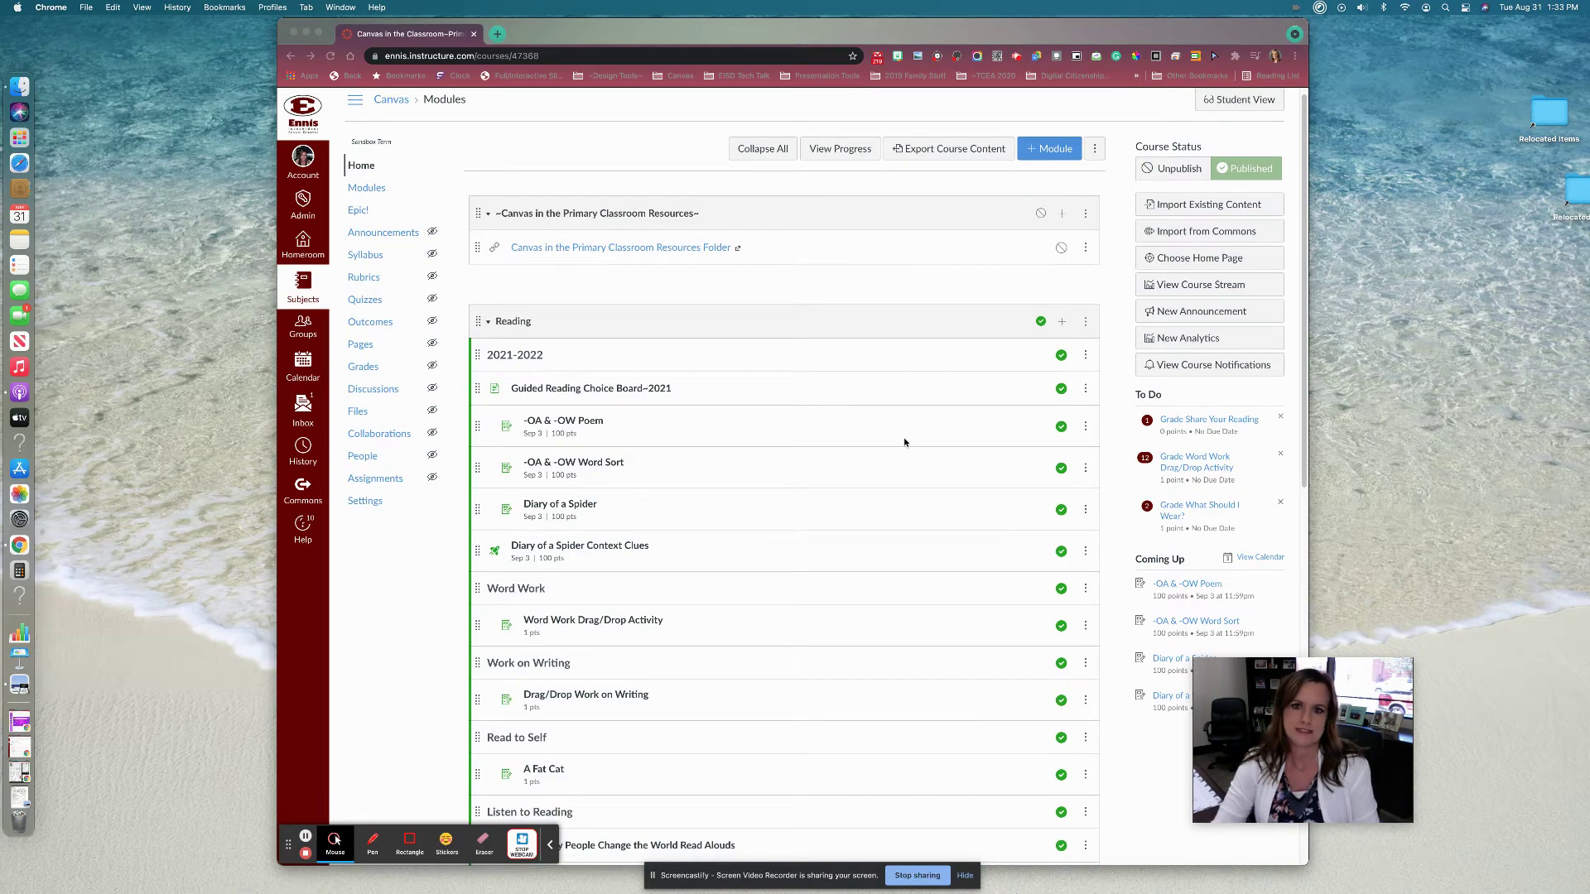
scroll(904, 442, up, 1)
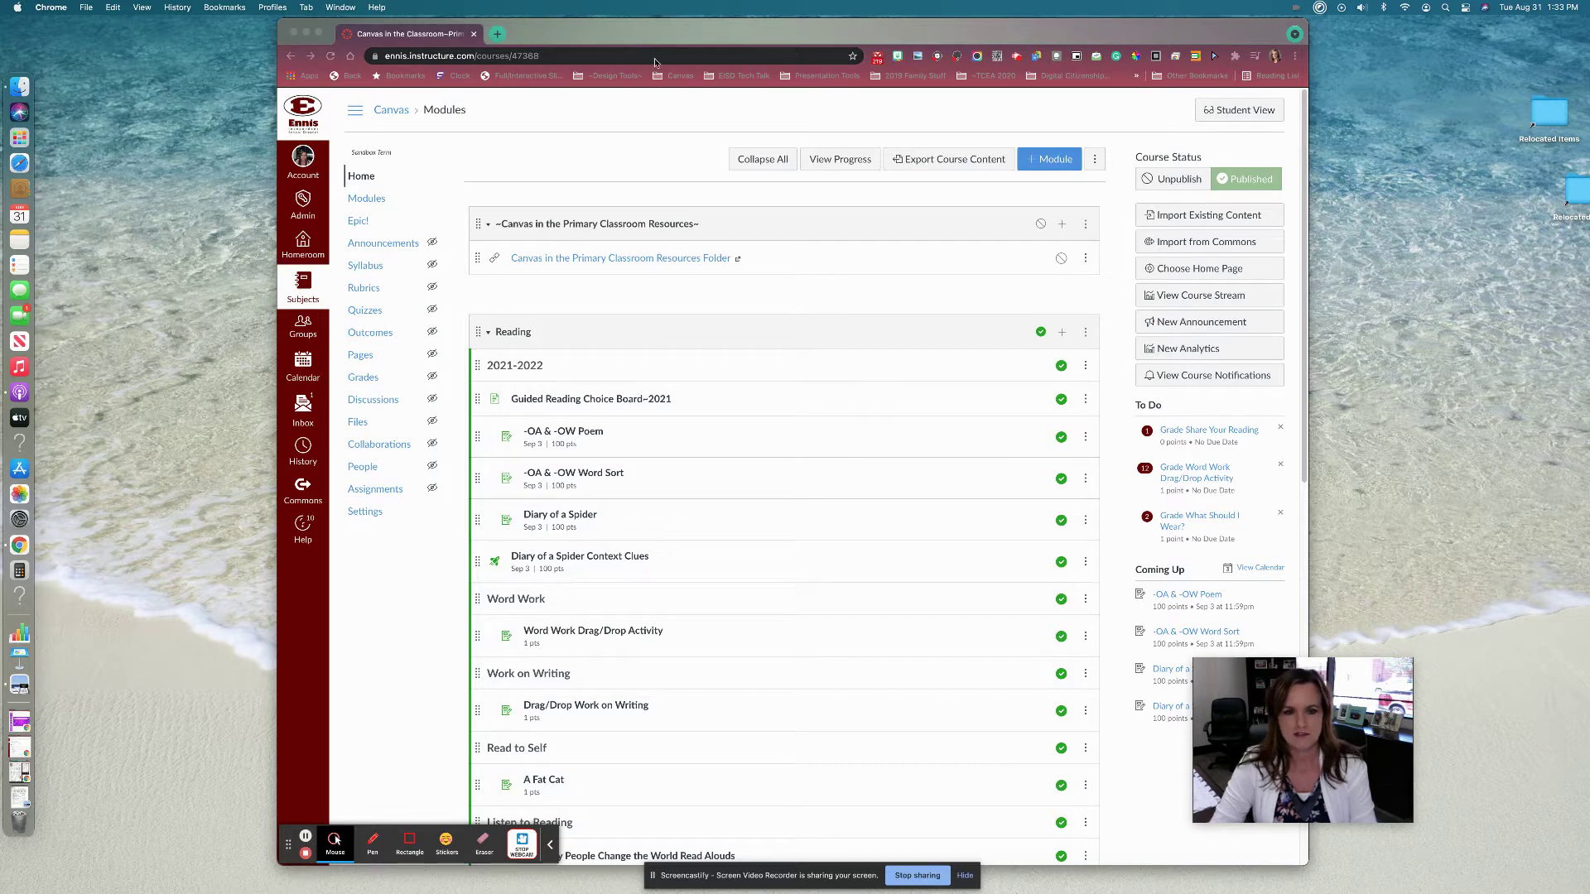
click(369, 515)
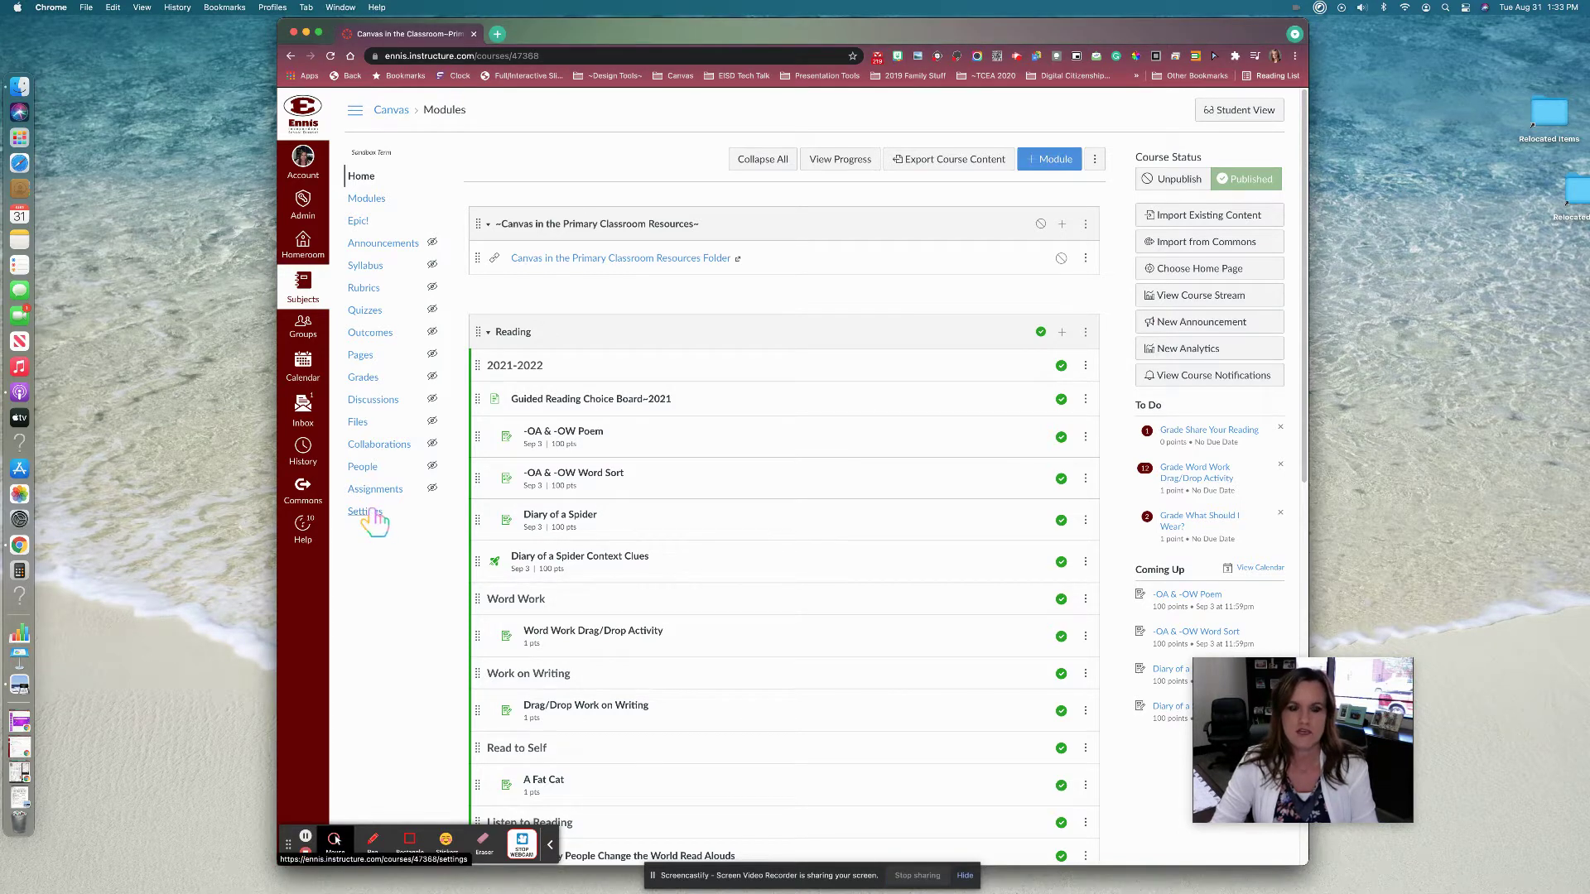
- In Settings' Apps tab, view only Installed apps, then return to All apps and focus the name filter
click(371, 520)
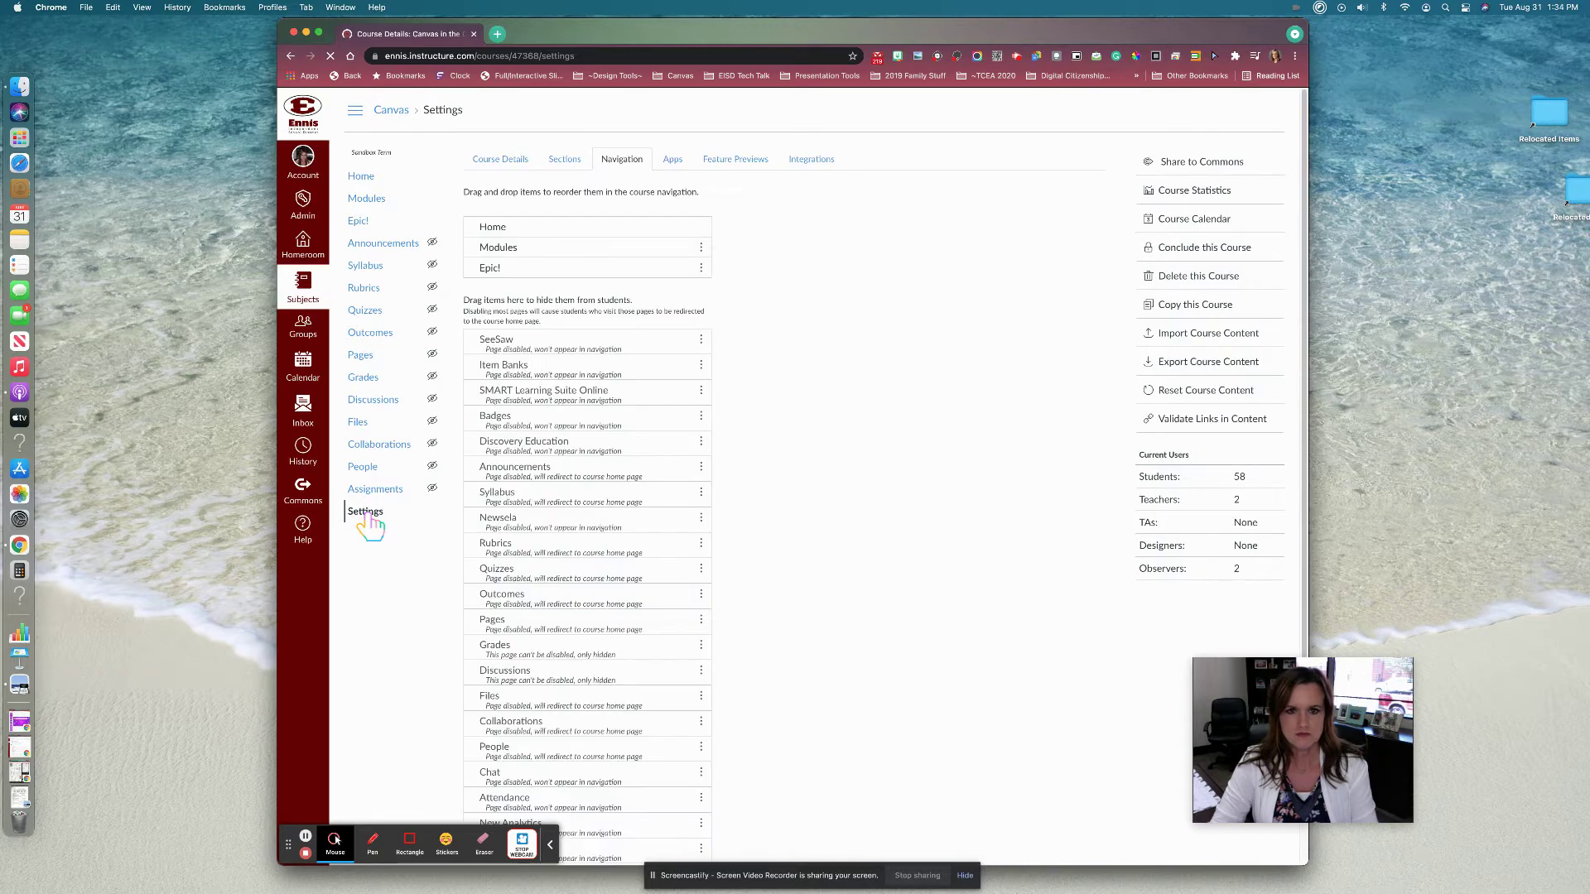
click(677, 159)
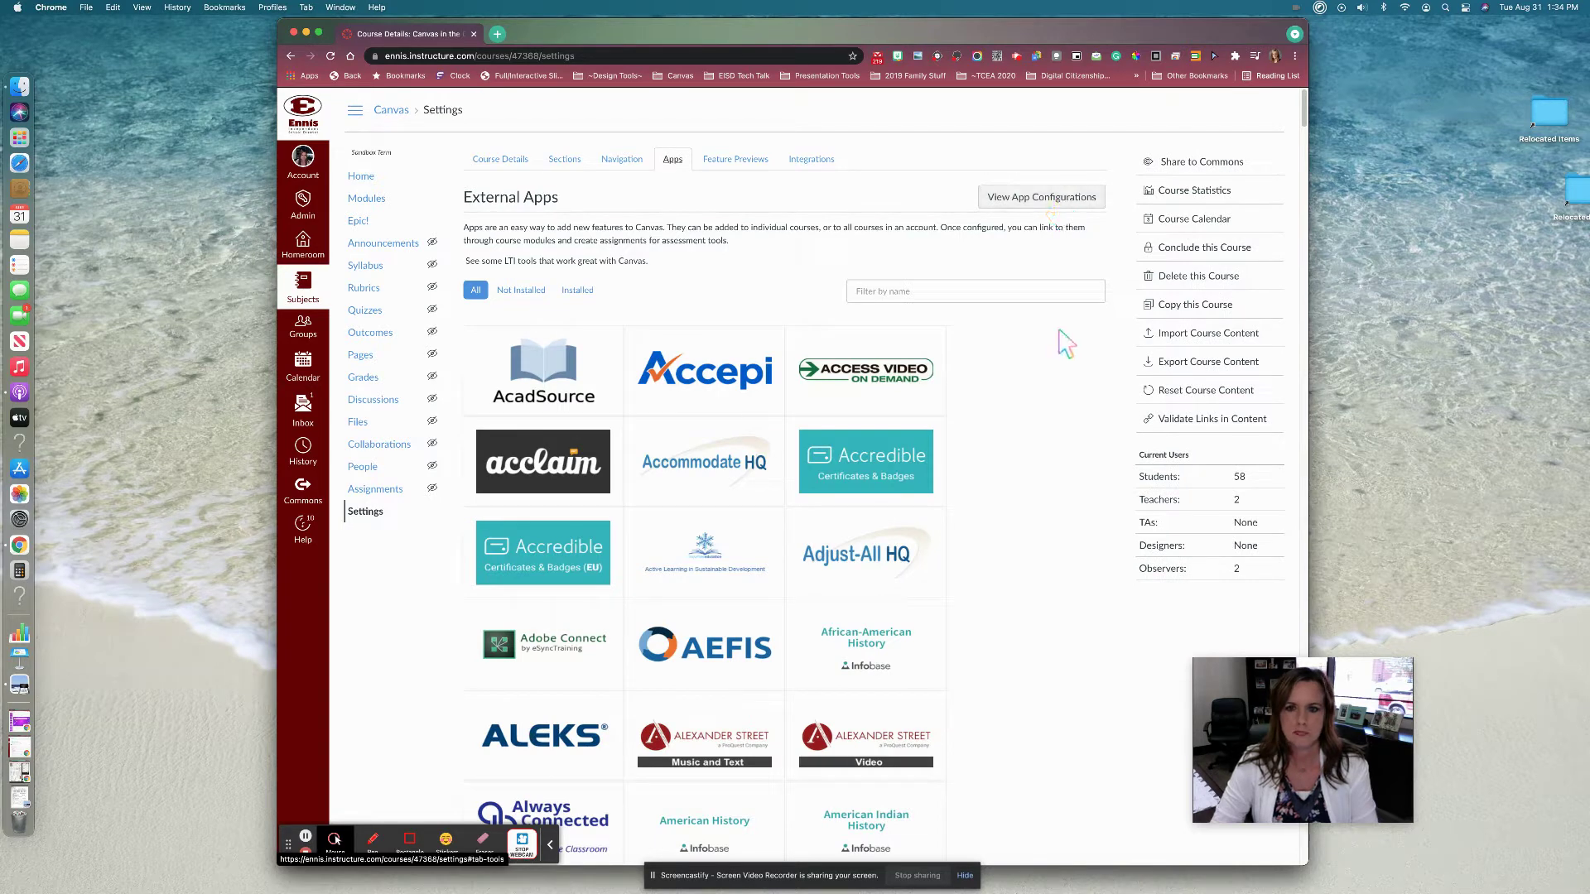
click(577, 290)
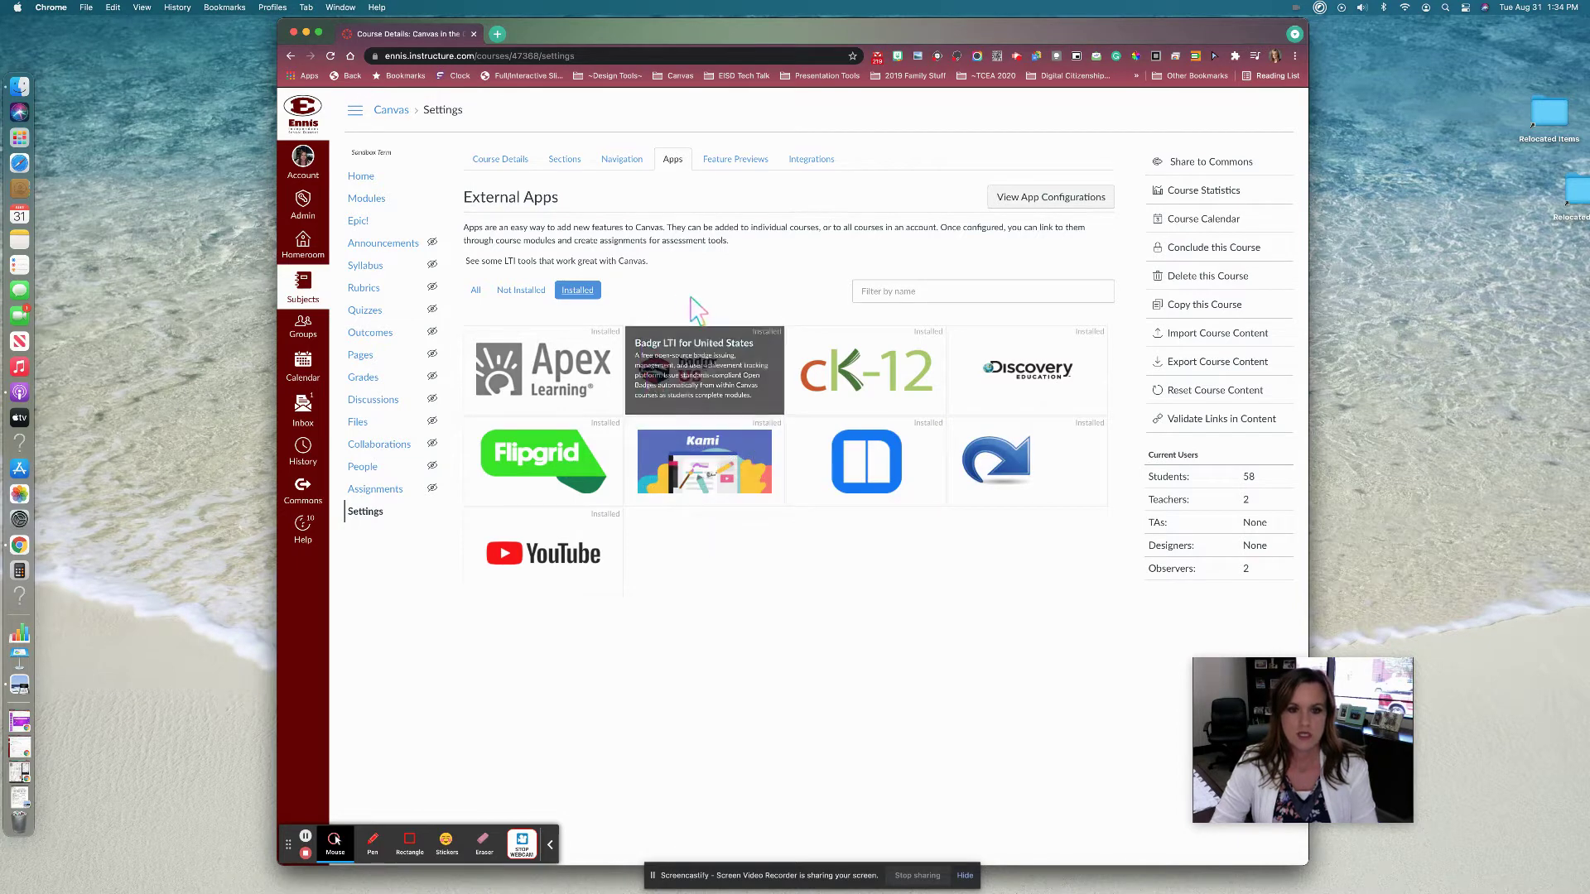
click(477, 291)
click(914, 287)
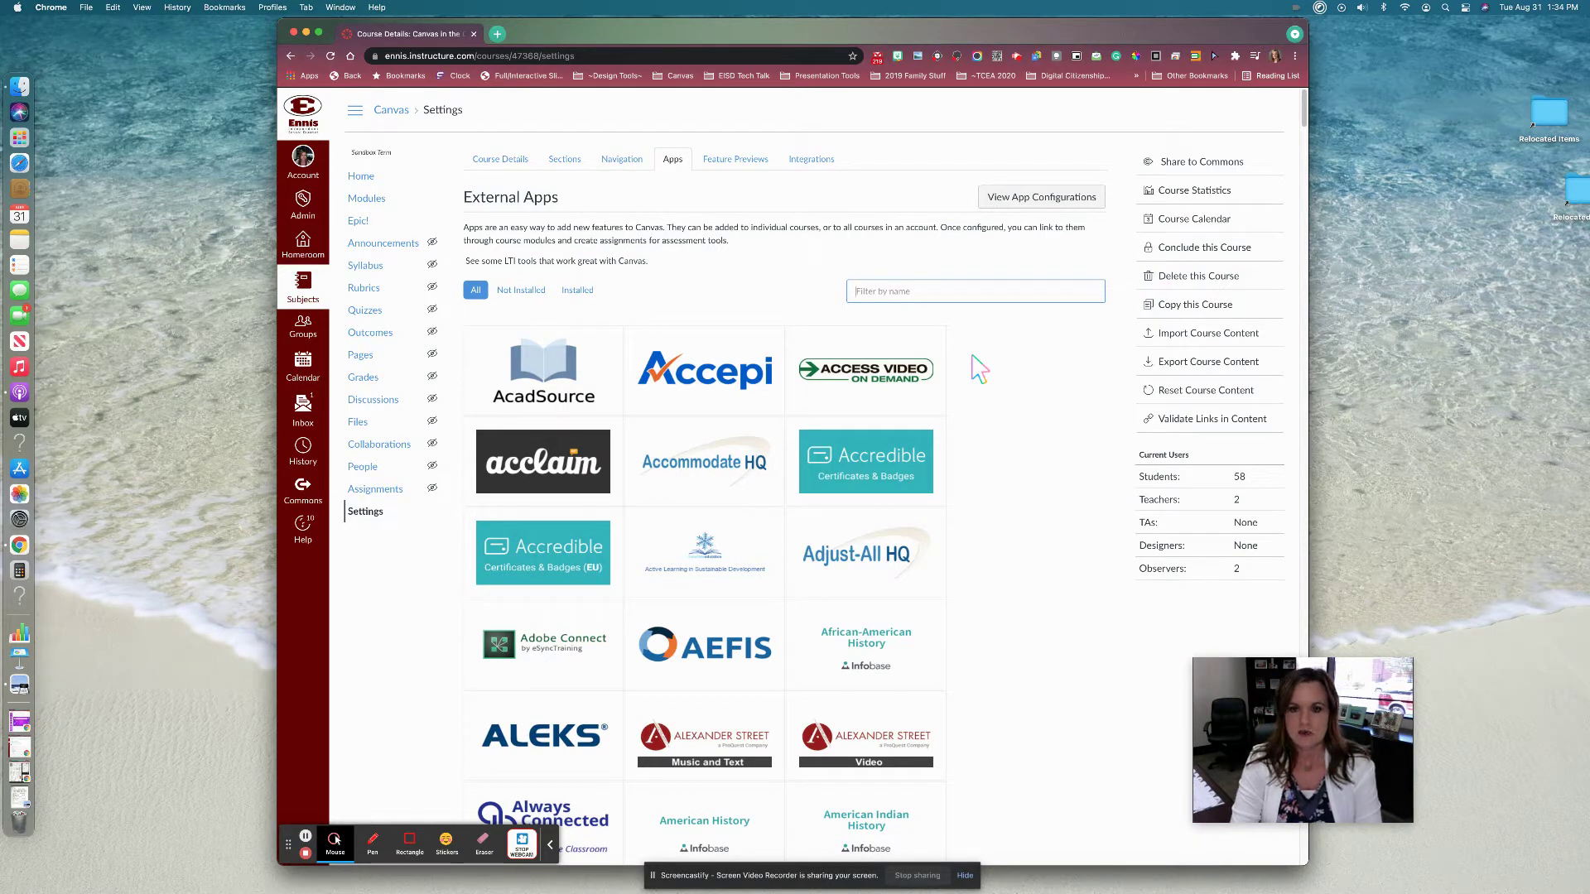
- Filter the external apps by 'Epic', then replace the filter with 'redirec' to find the Redirect Tool
text(Epic)
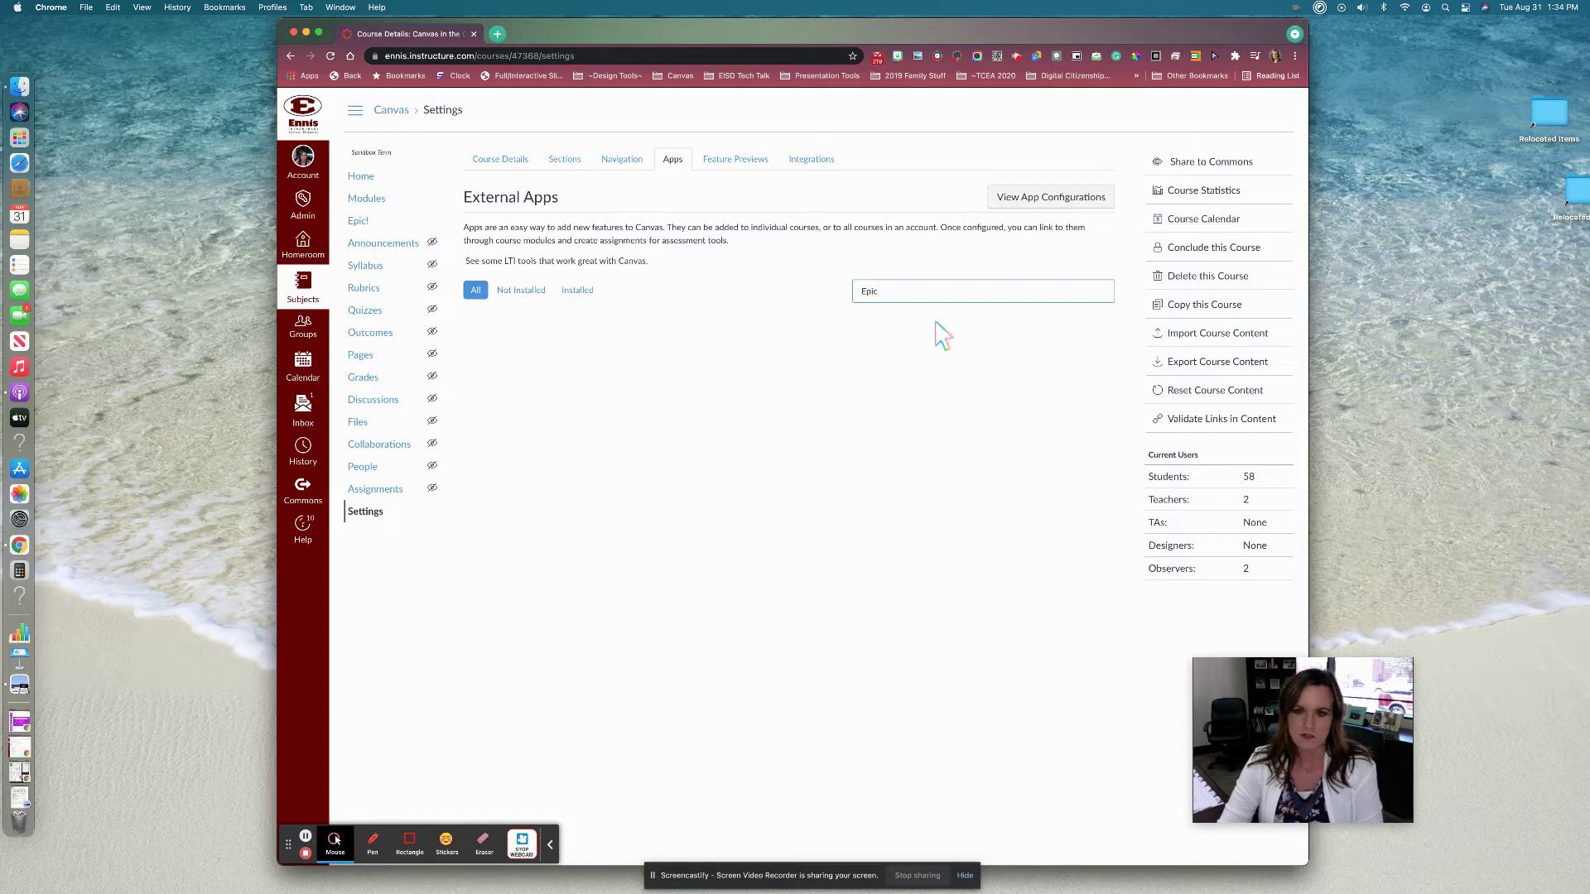
drag(884, 291, 855, 292)
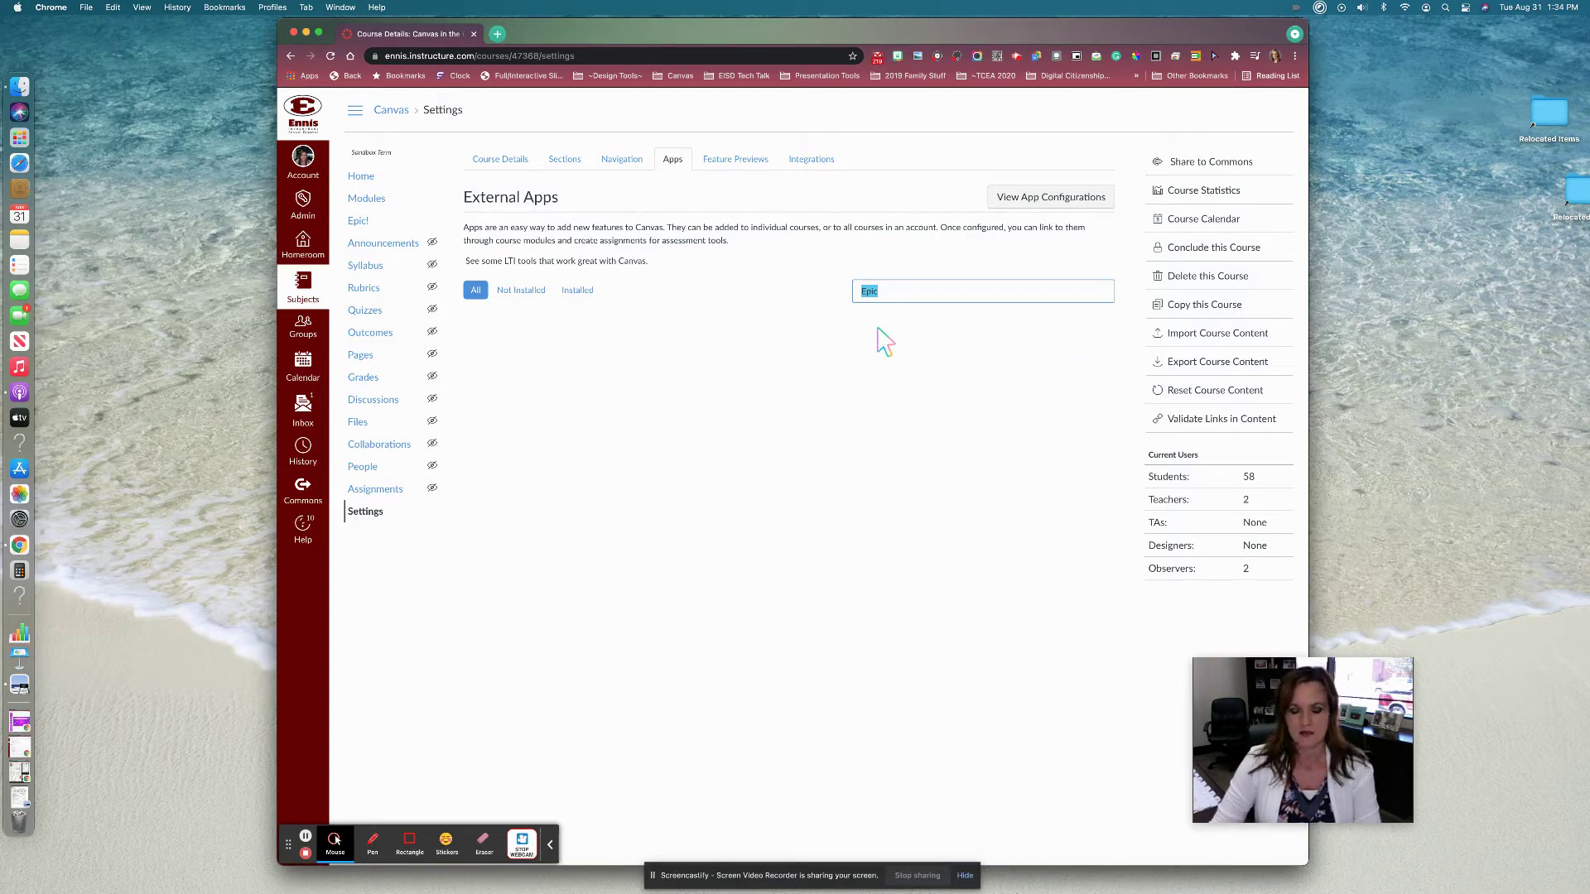
key(BackSpace)
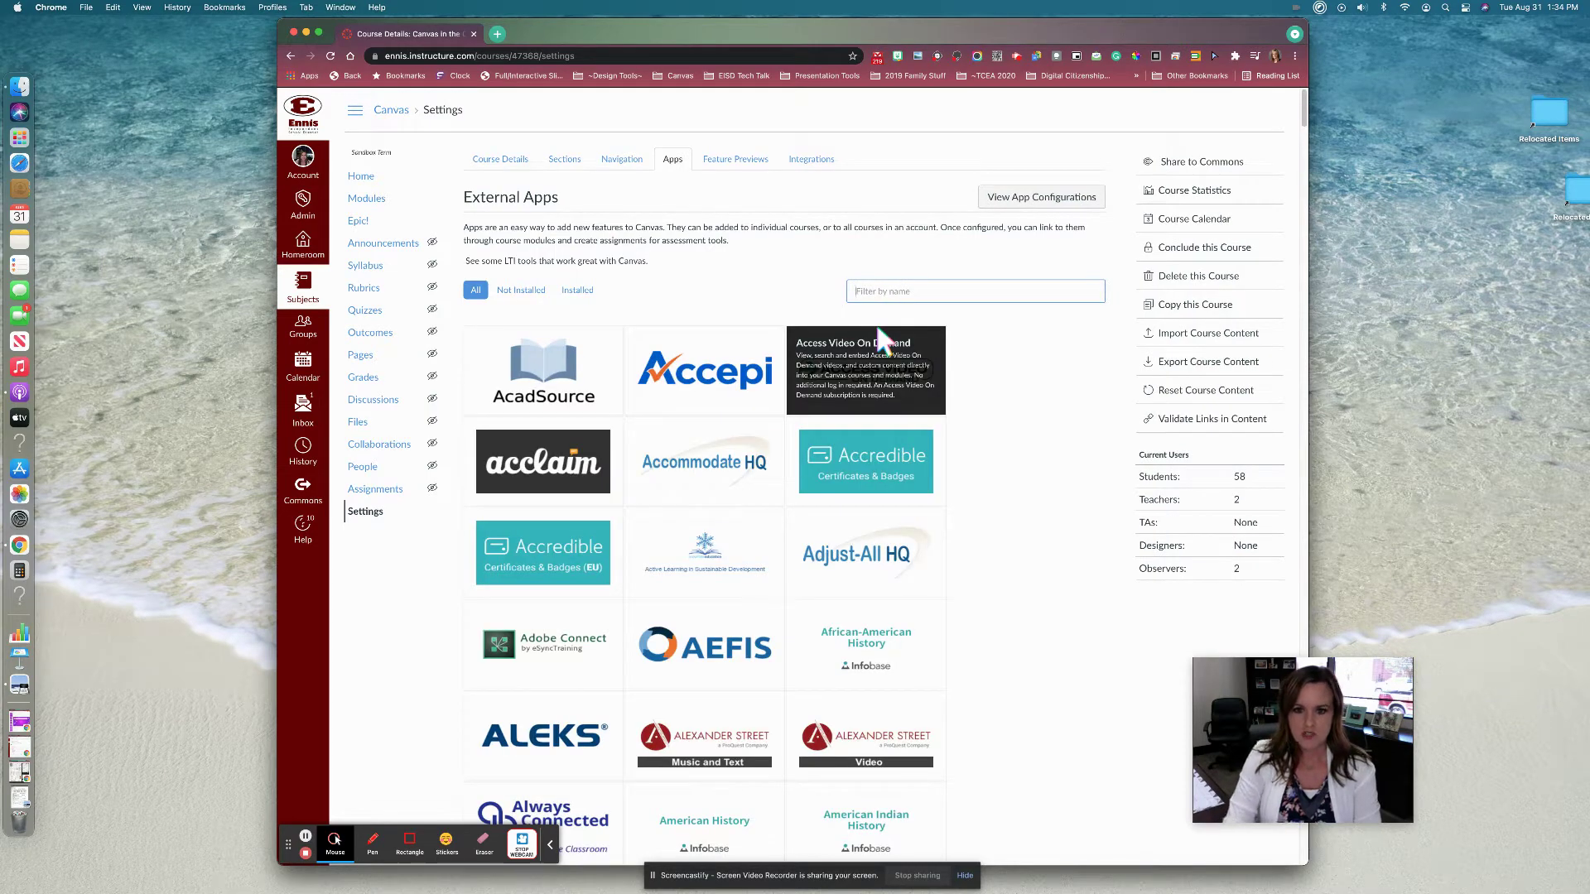
text(redirect)
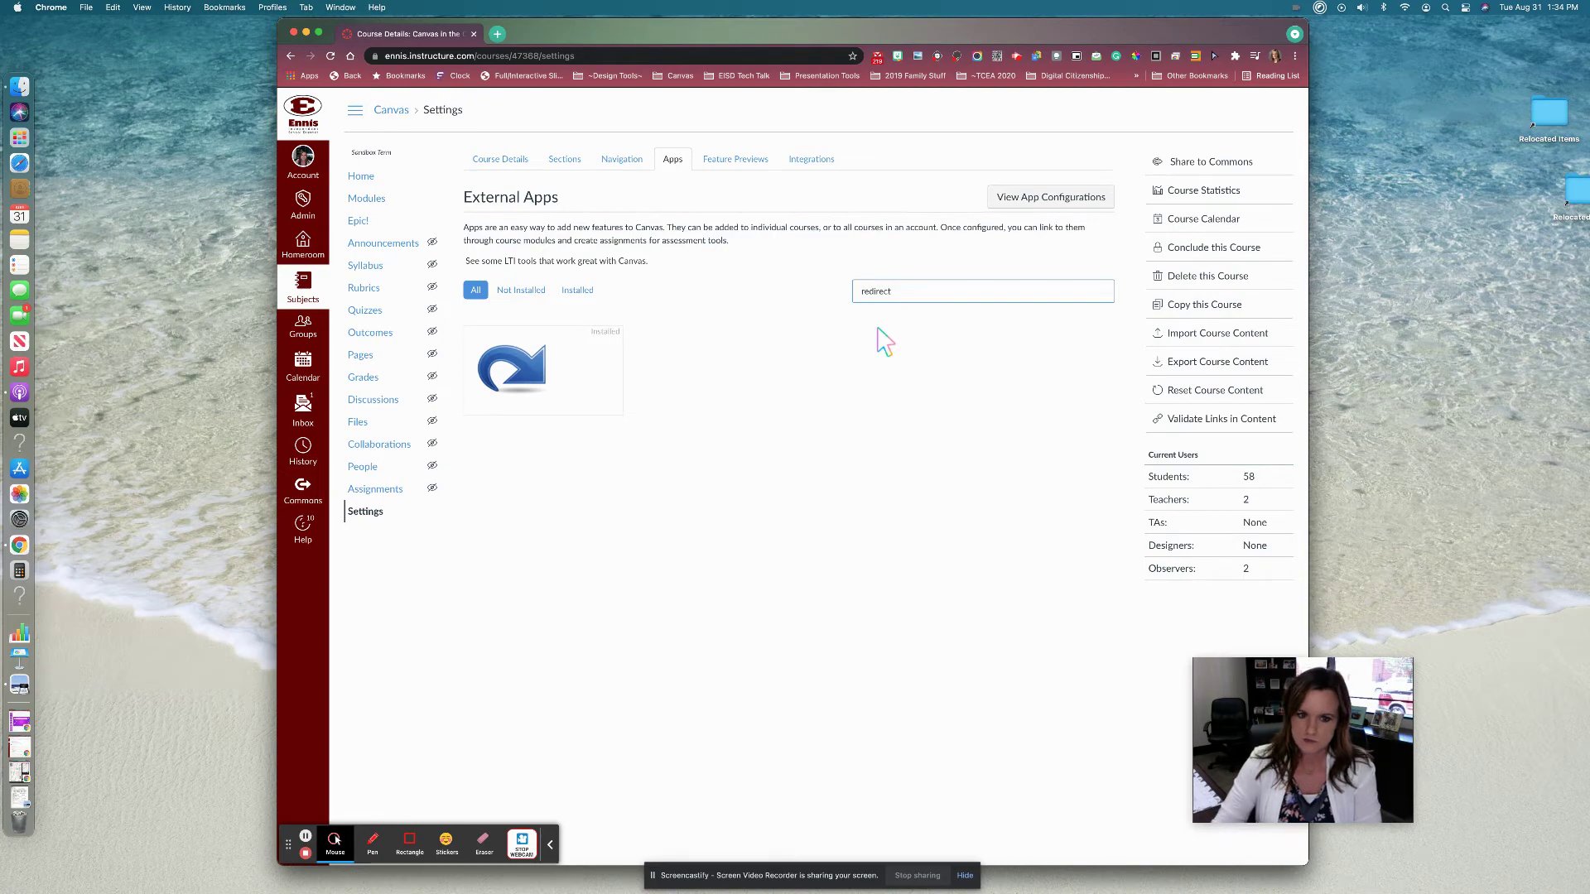
mouse_move(553, 374)
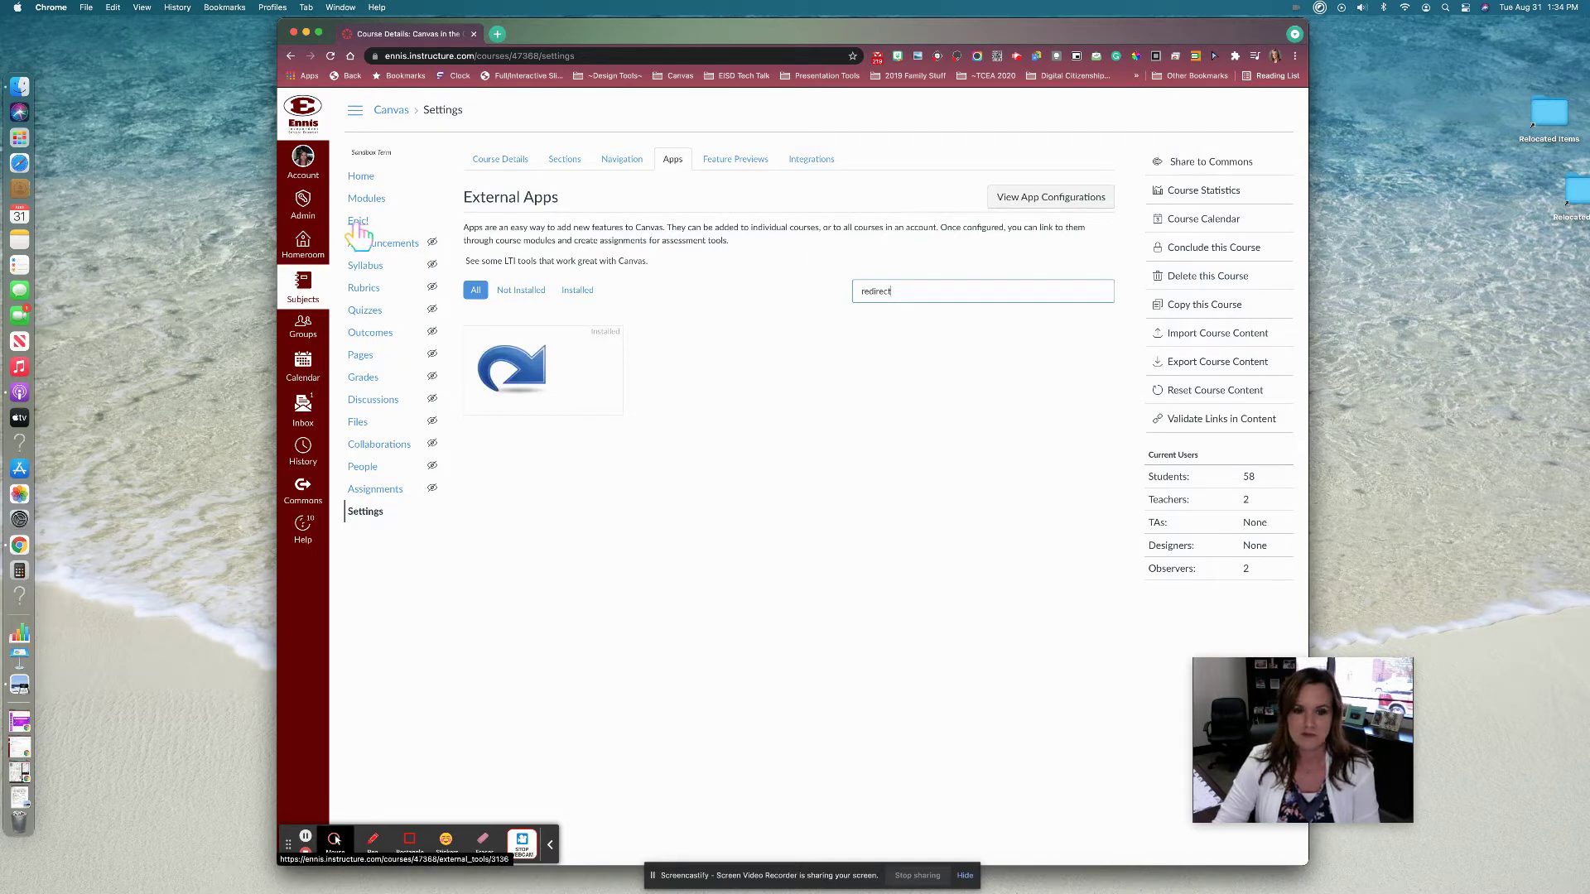
- Start adding the Redirect Tool to the course and rename it 'Demo Epic!'
click(525, 367)
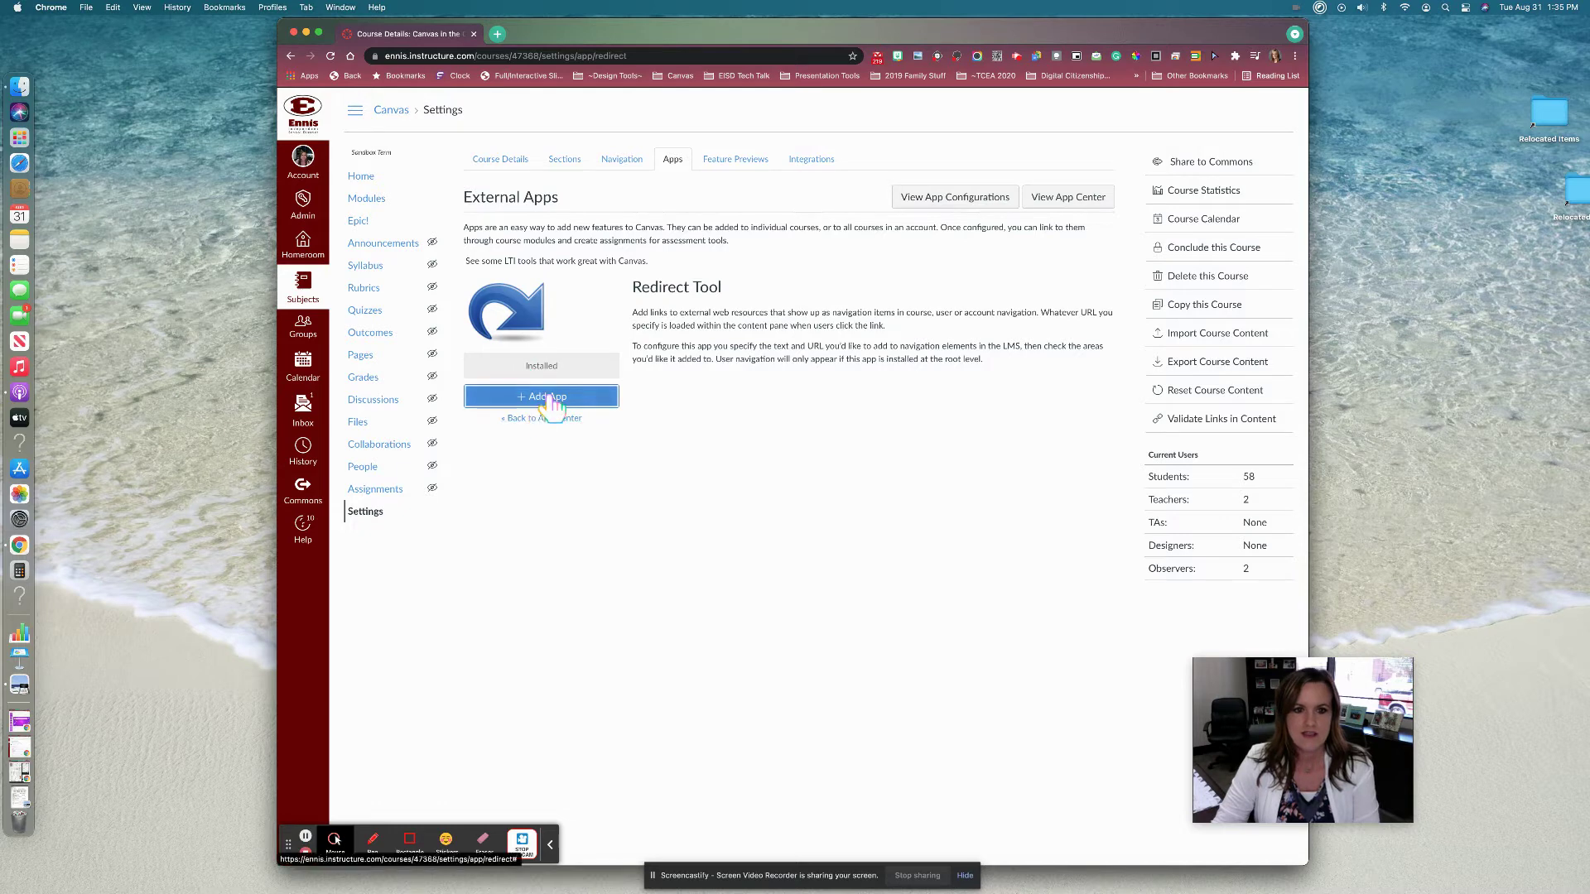
click(540, 395)
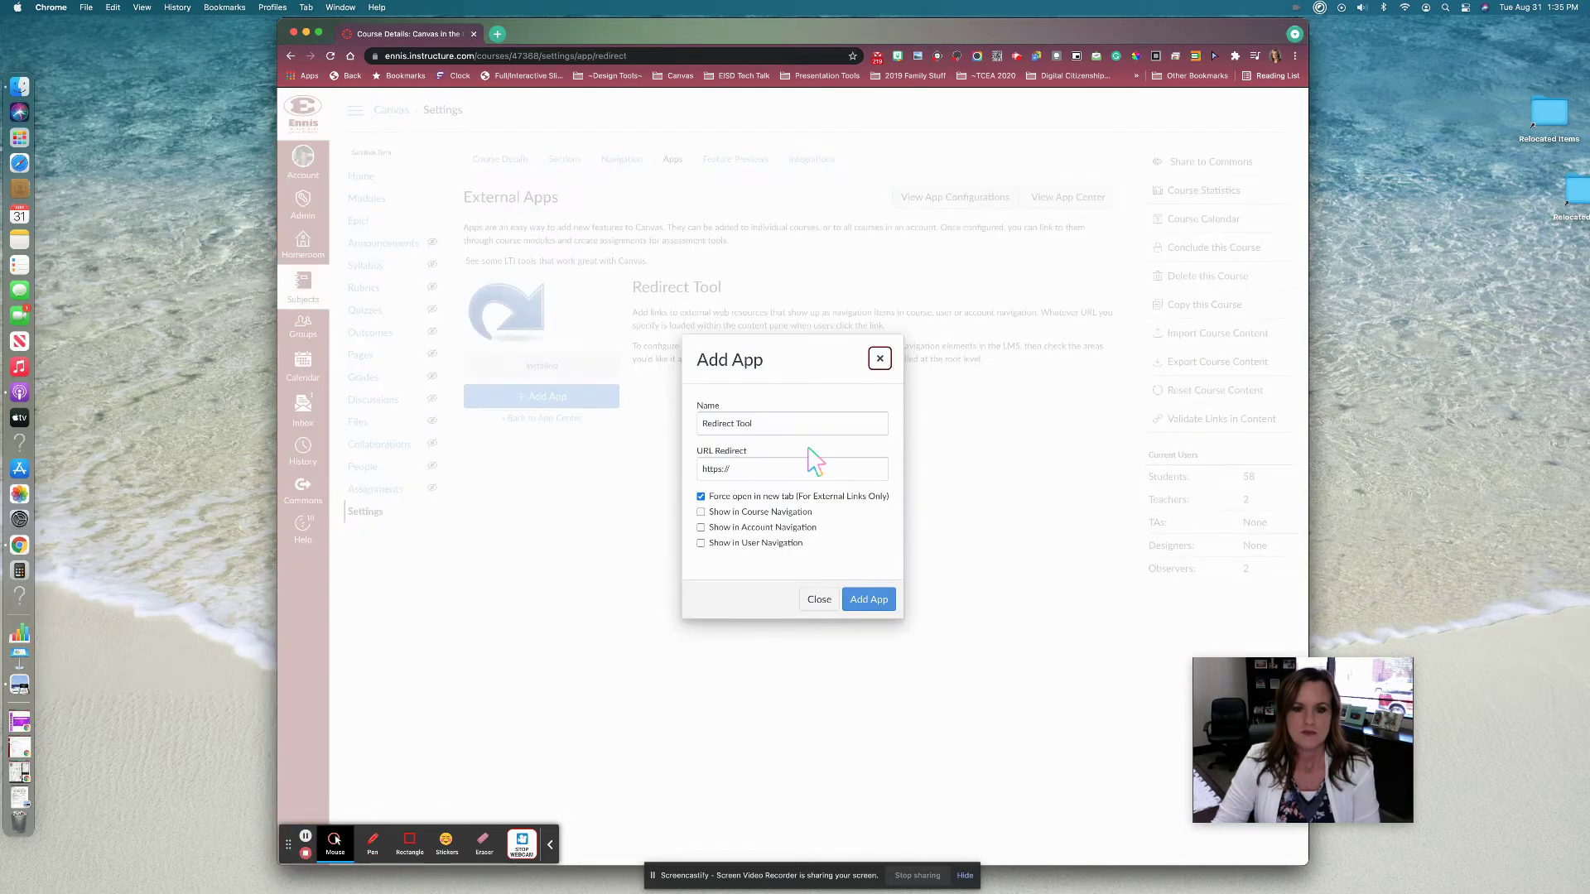
click(715, 425)
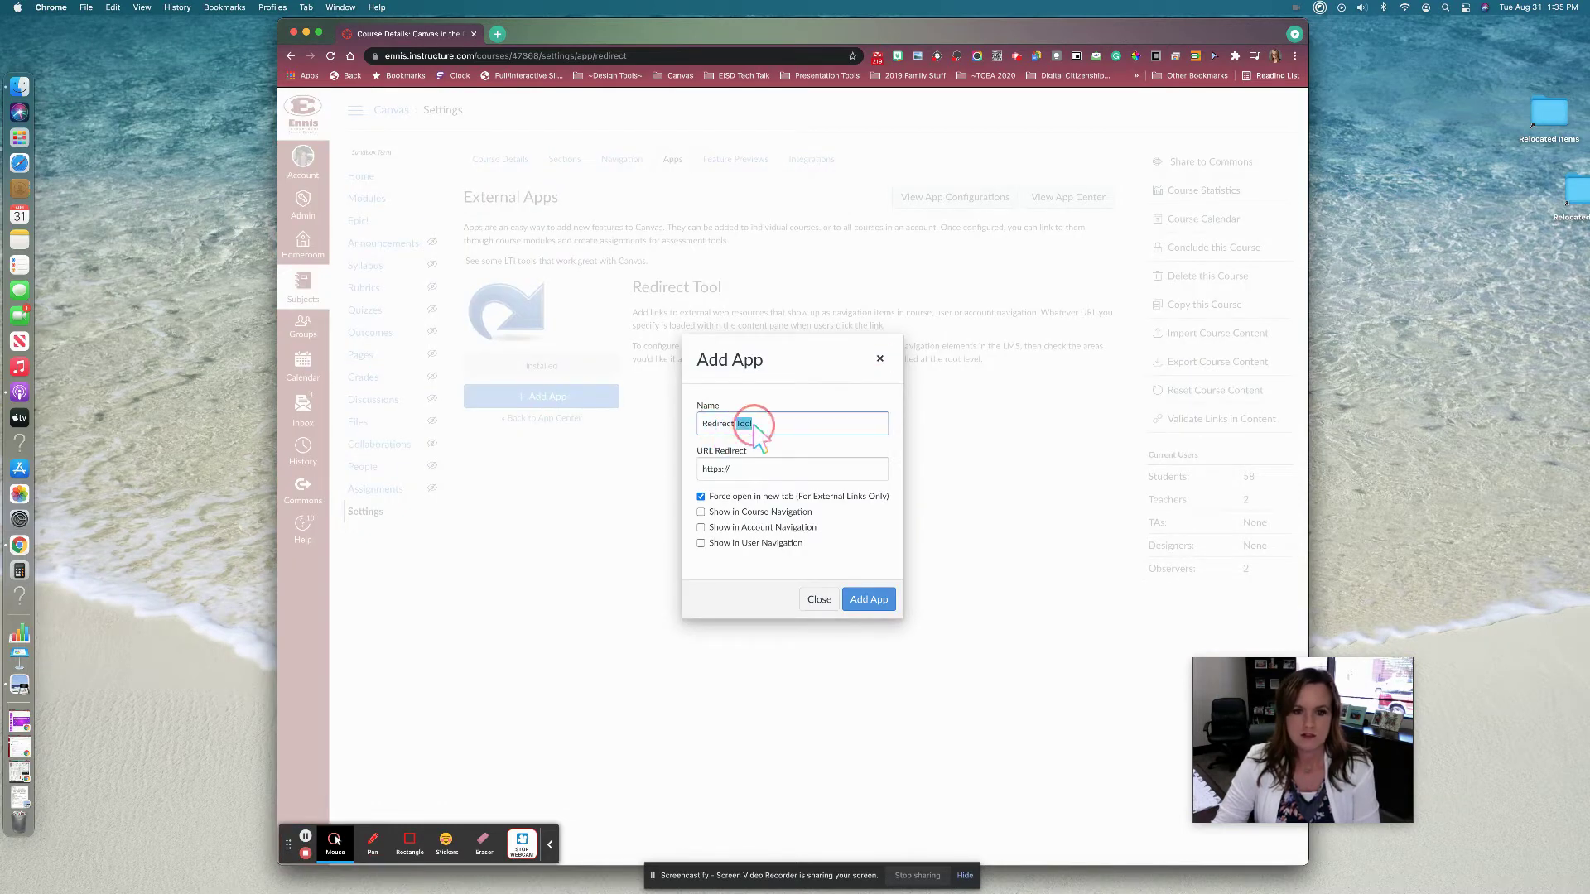
triple_click(746, 422)
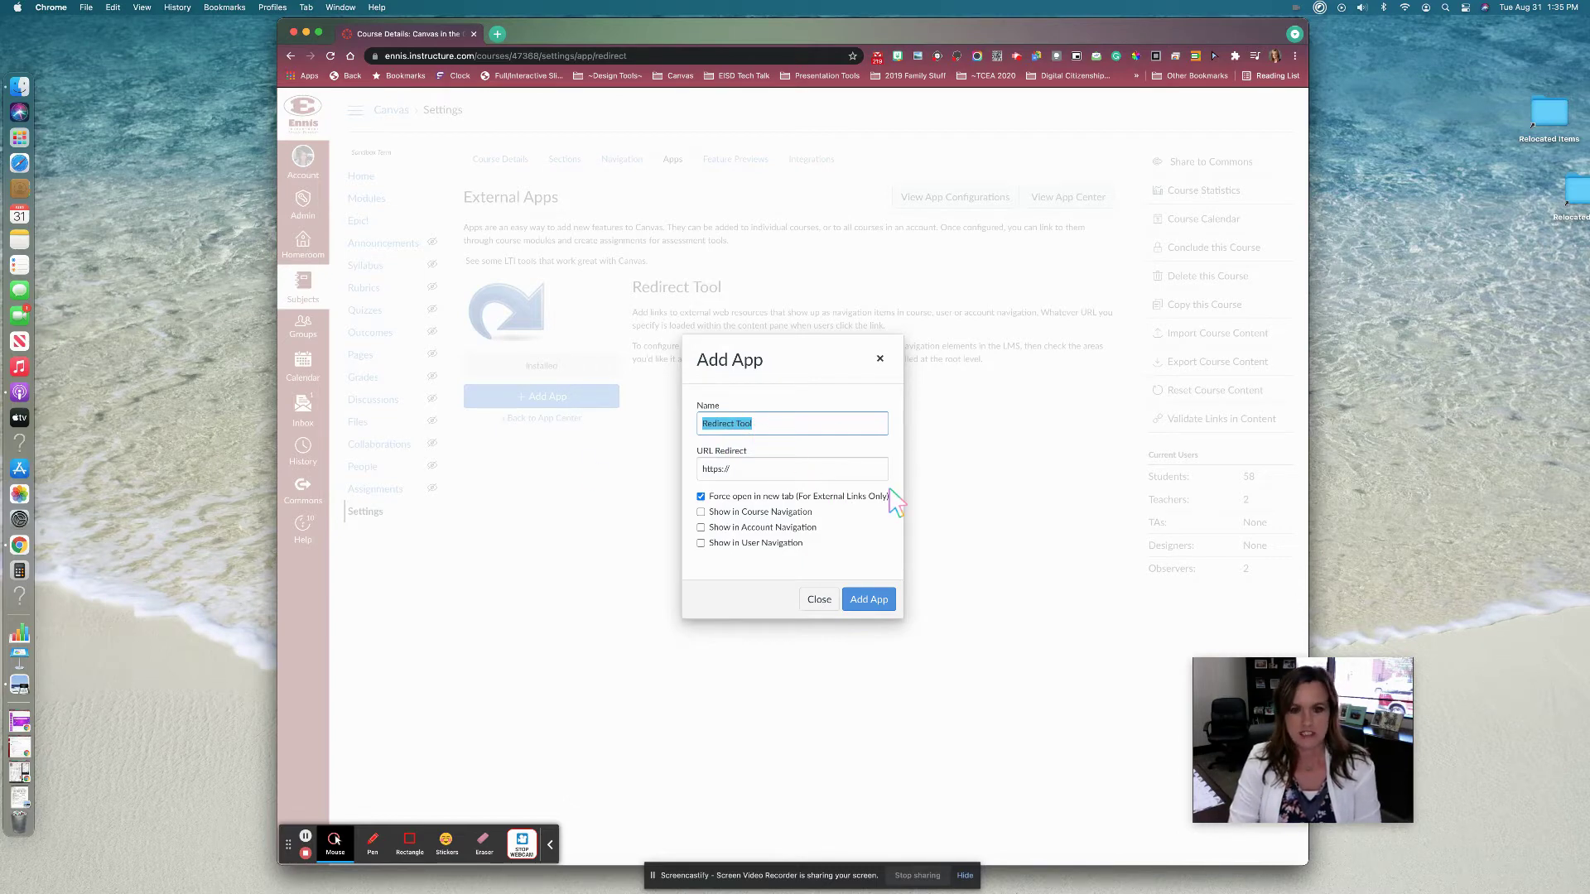
text(Demo Epic!)
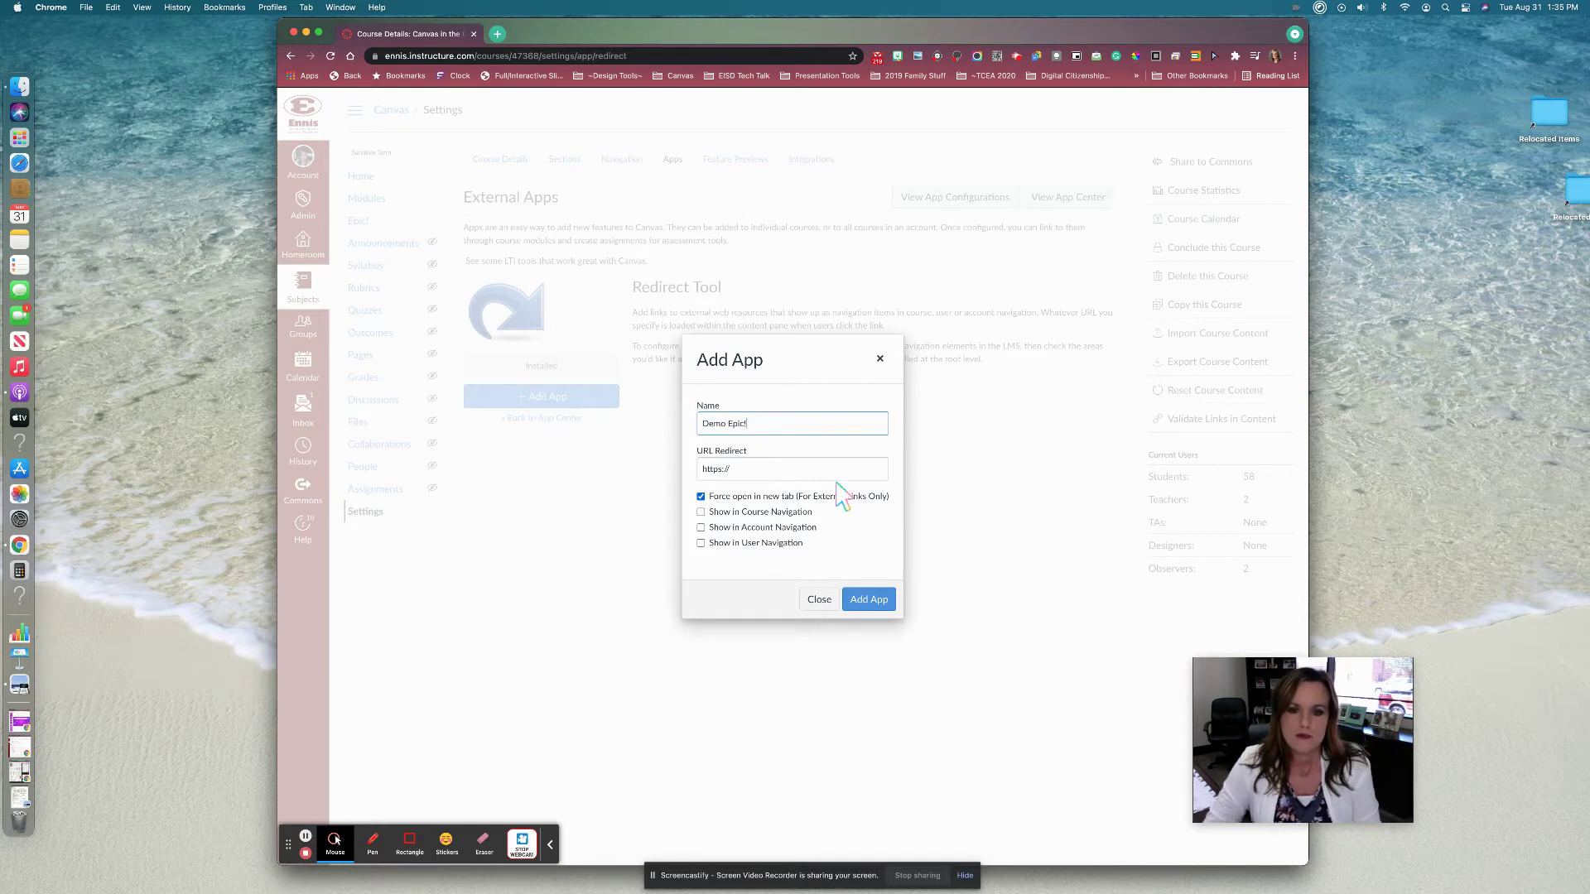
click(749, 470)
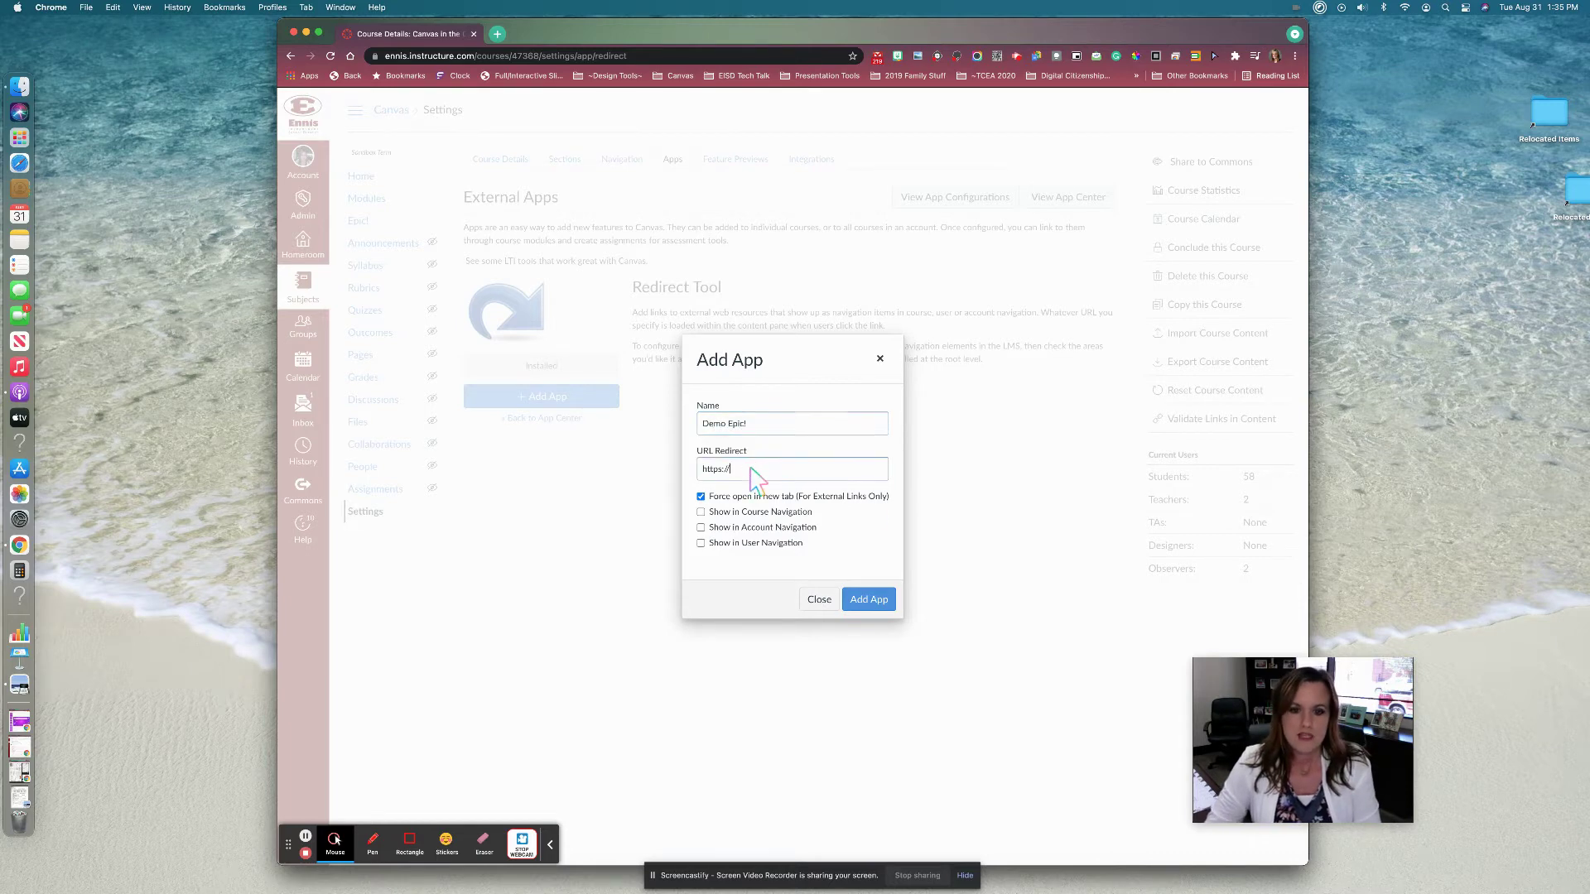
- Search Google for 'Epic' in a new tab and open the getepic.com website
click(496, 34)
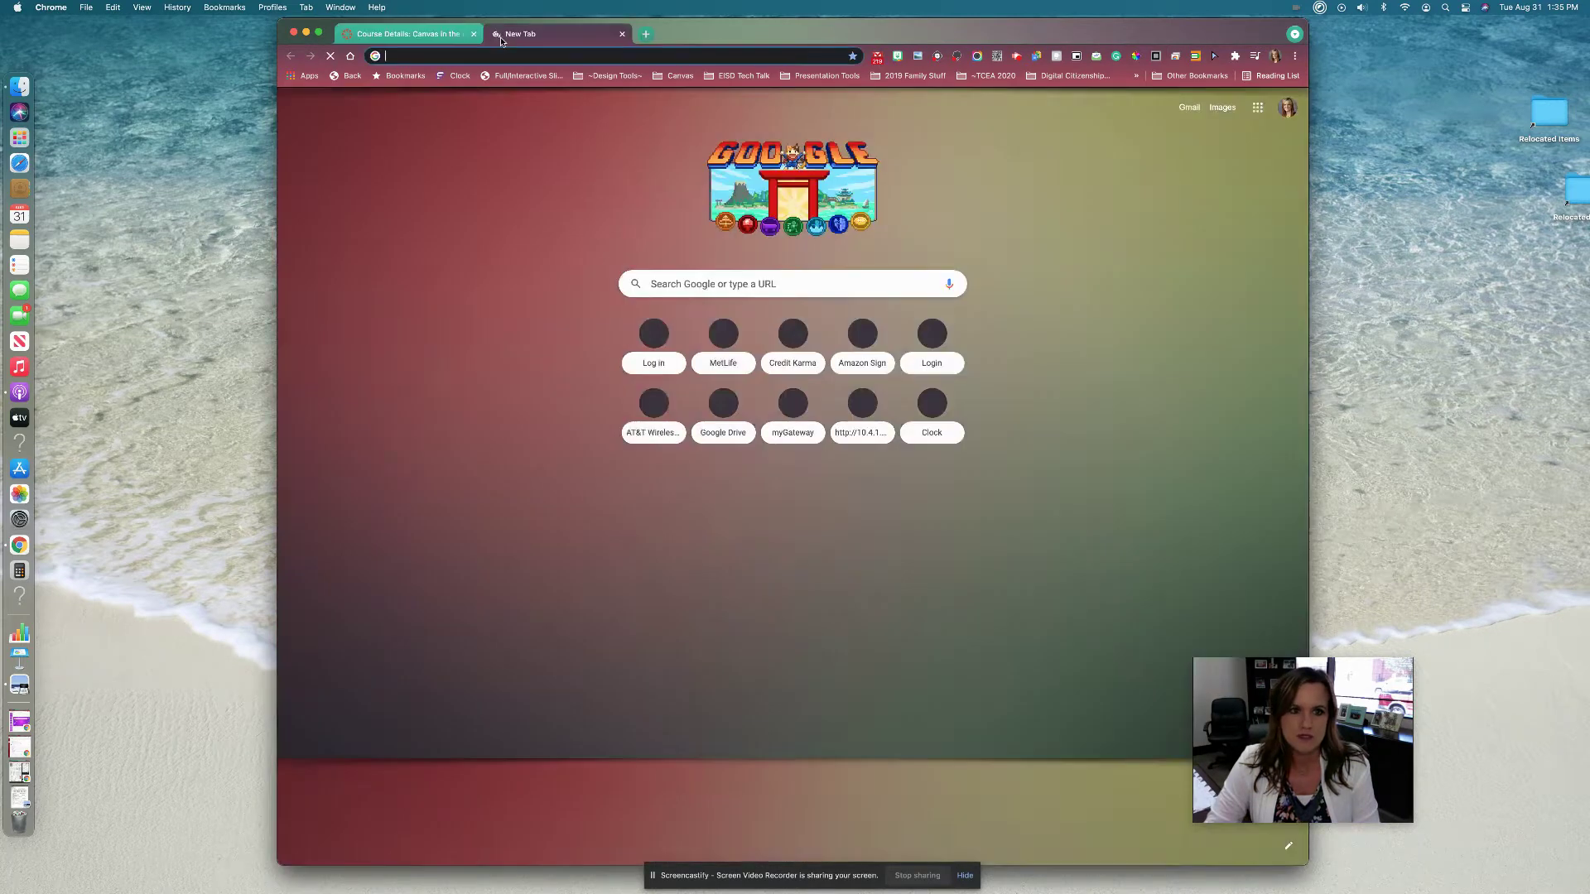
text(Ep)
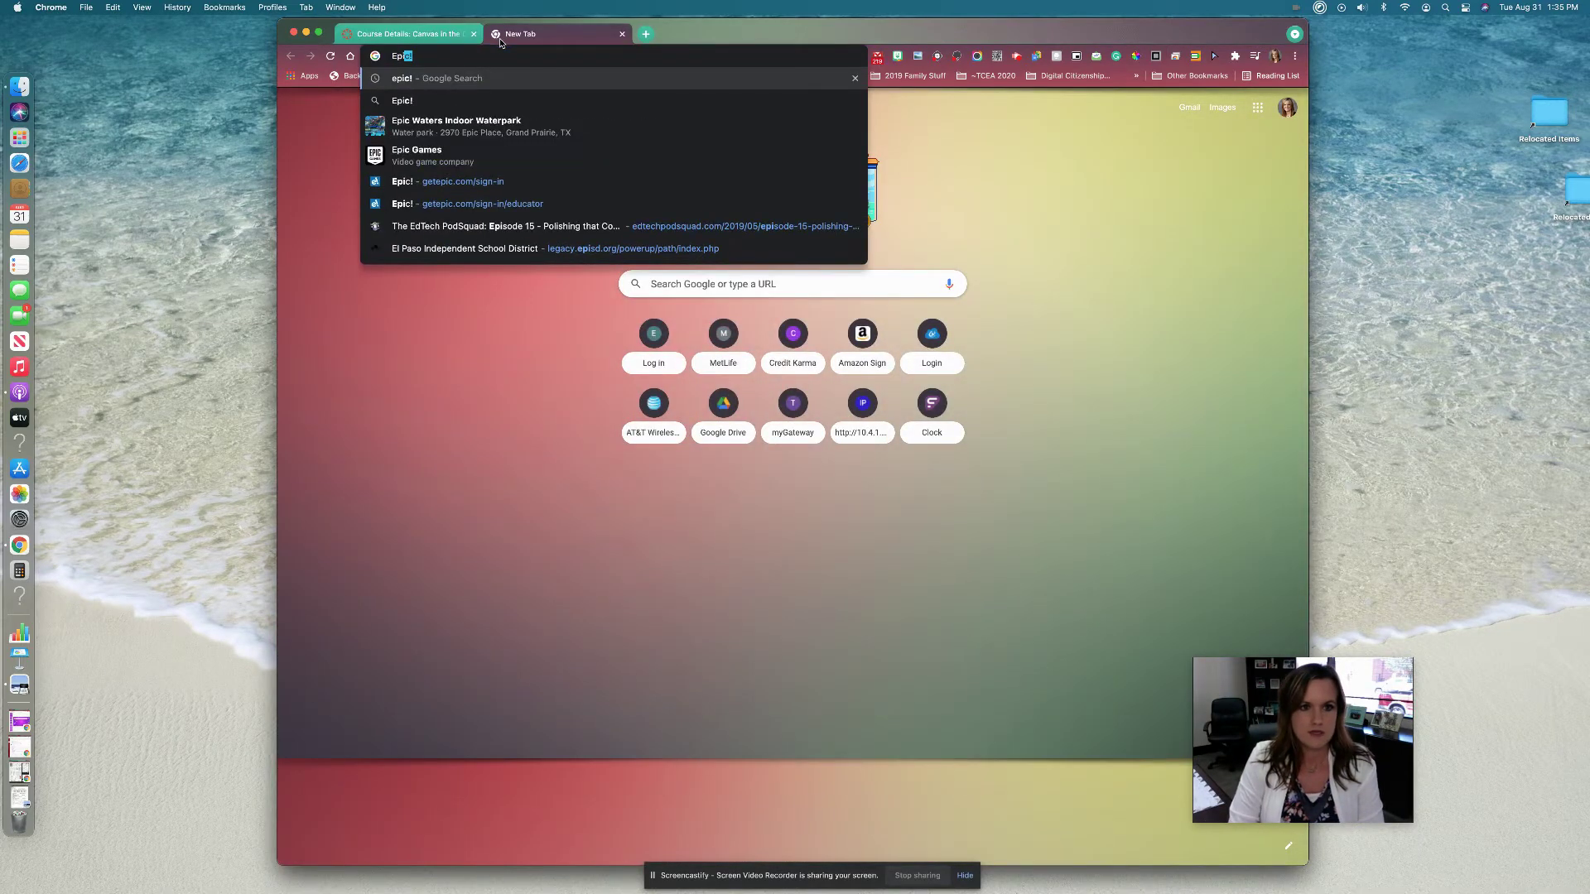
text(i)
key(Return)
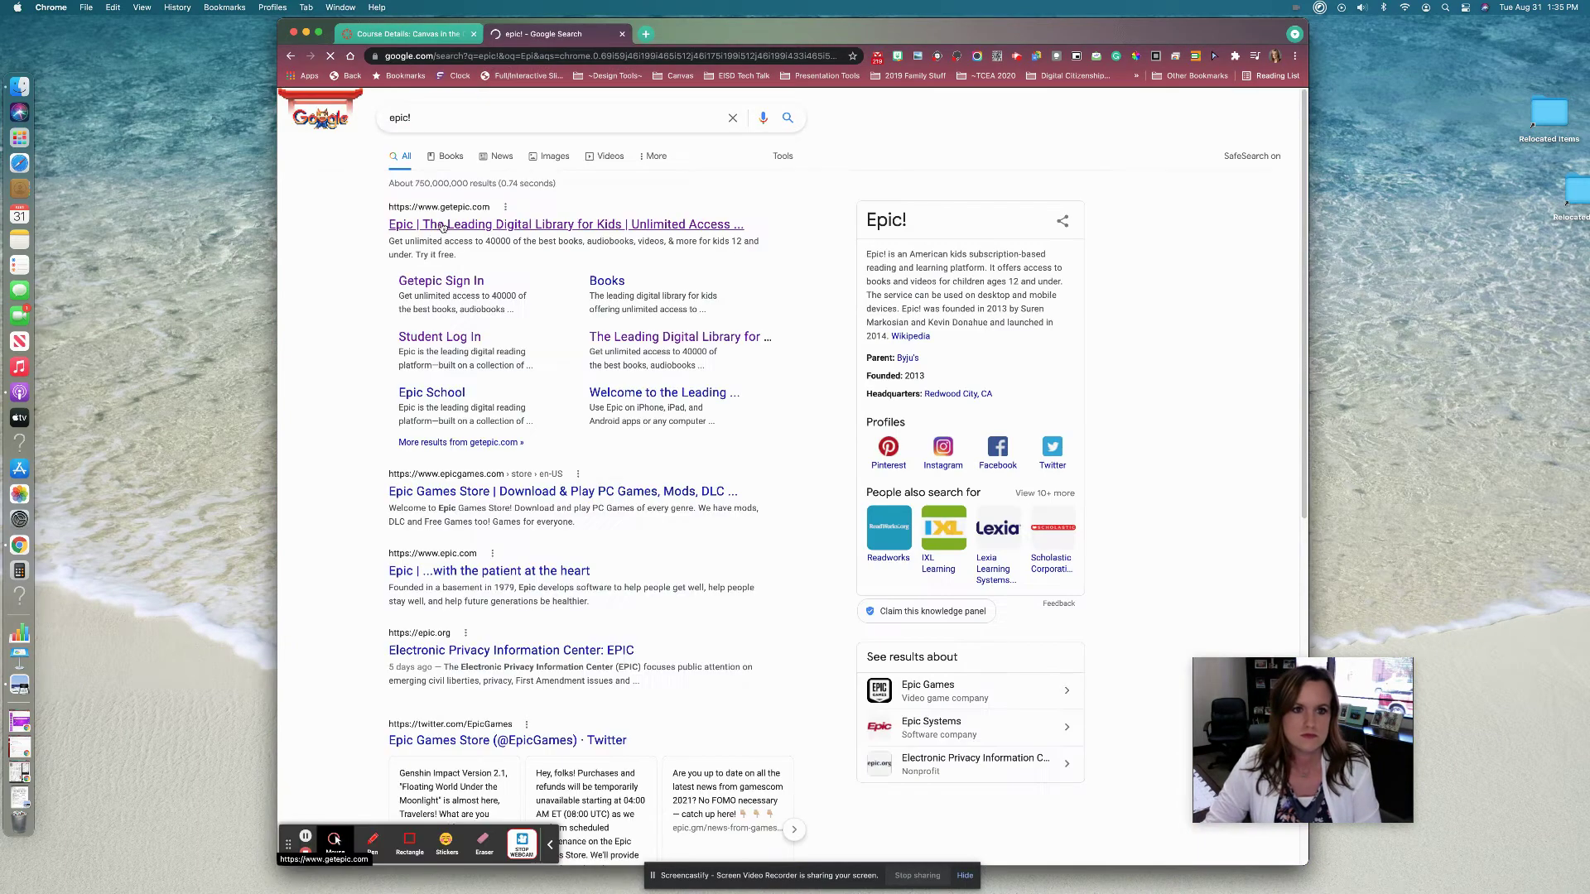
click(443, 226)
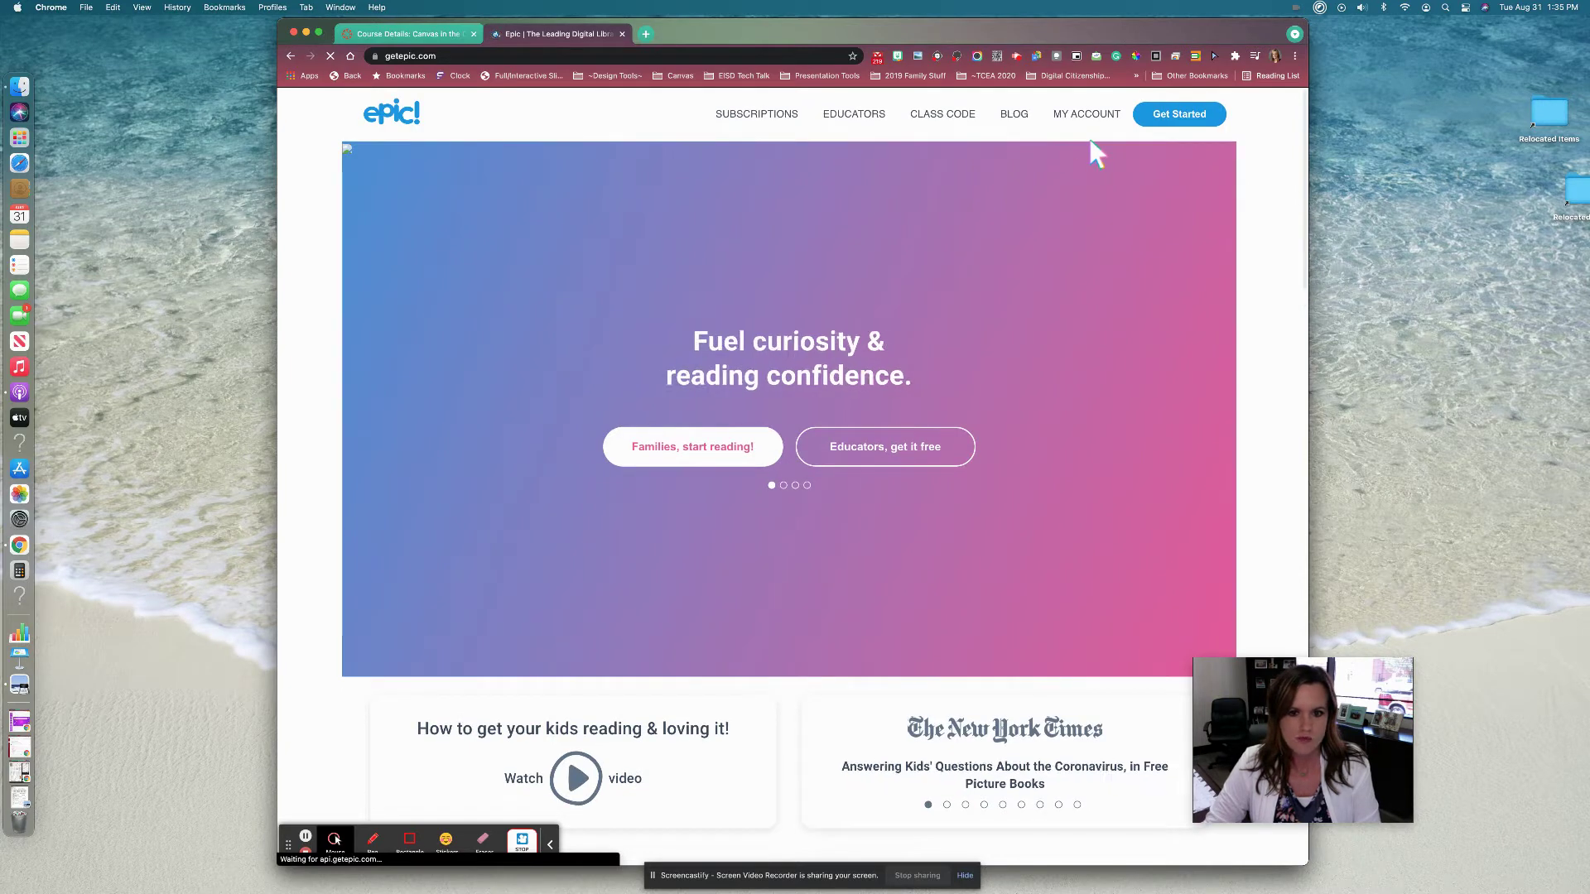
- Sign in to Epic! through Educators > Teacher Login using the teacher's Google account
click(867, 117)
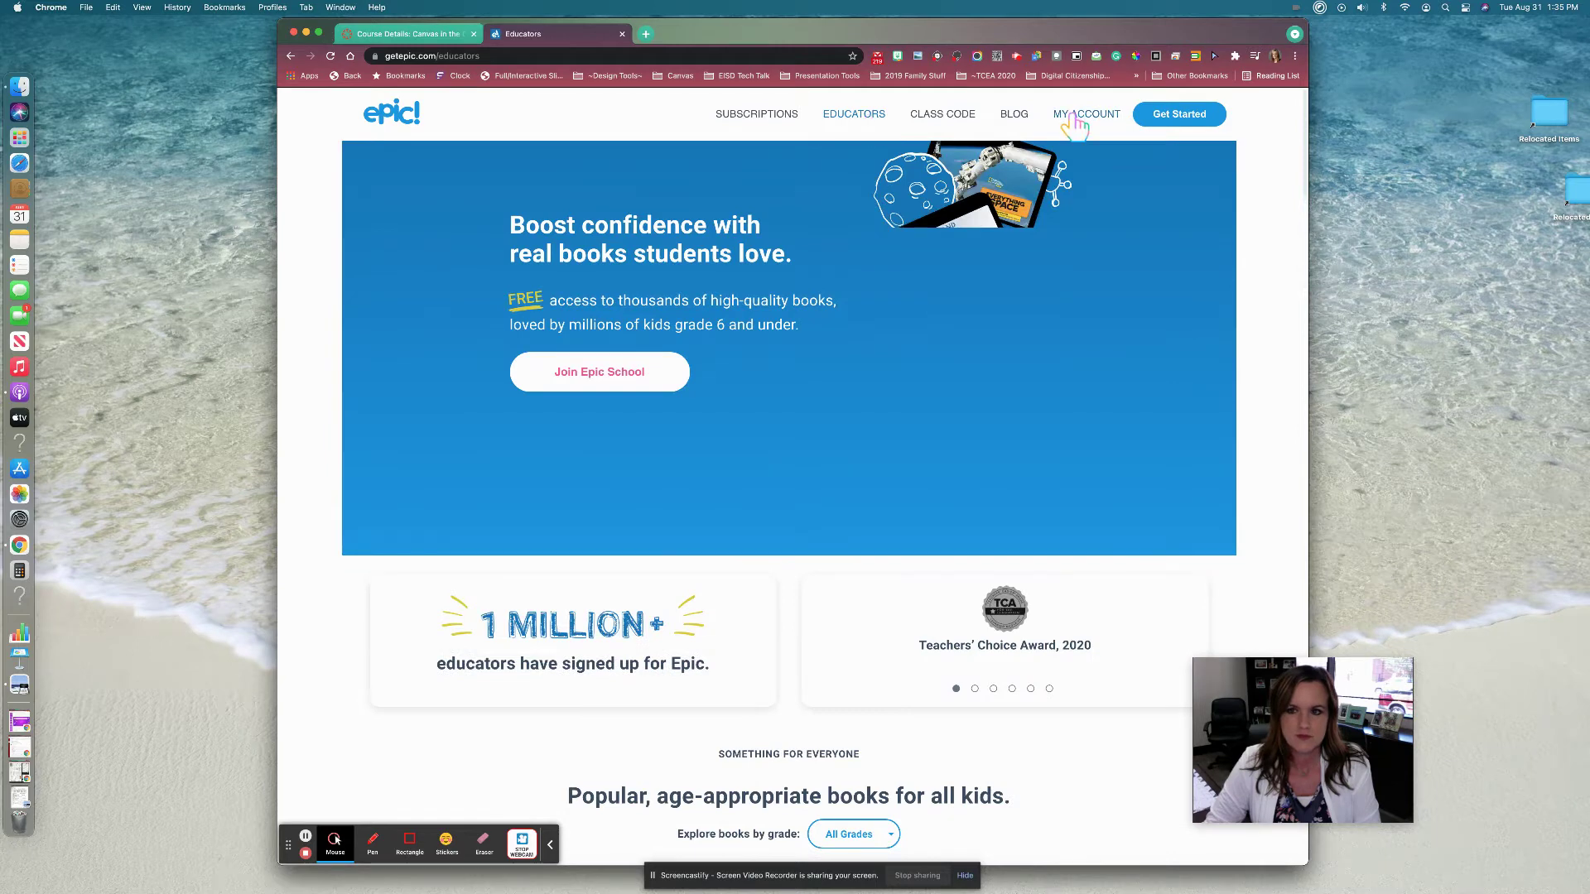
click(1073, 117)
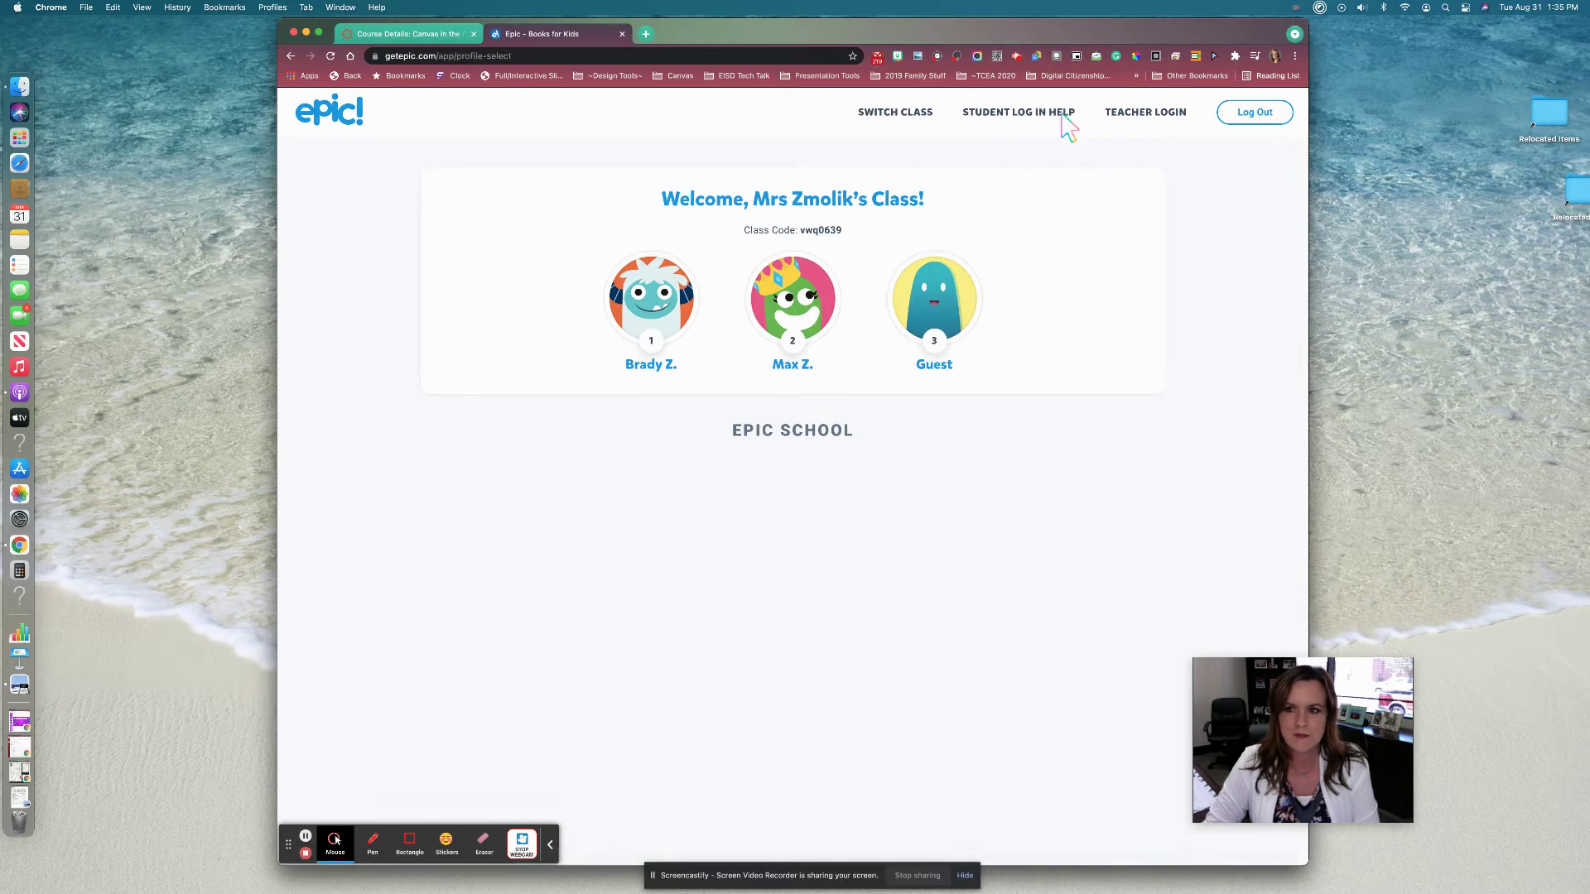
click(1120, 113)
click(803, 294)
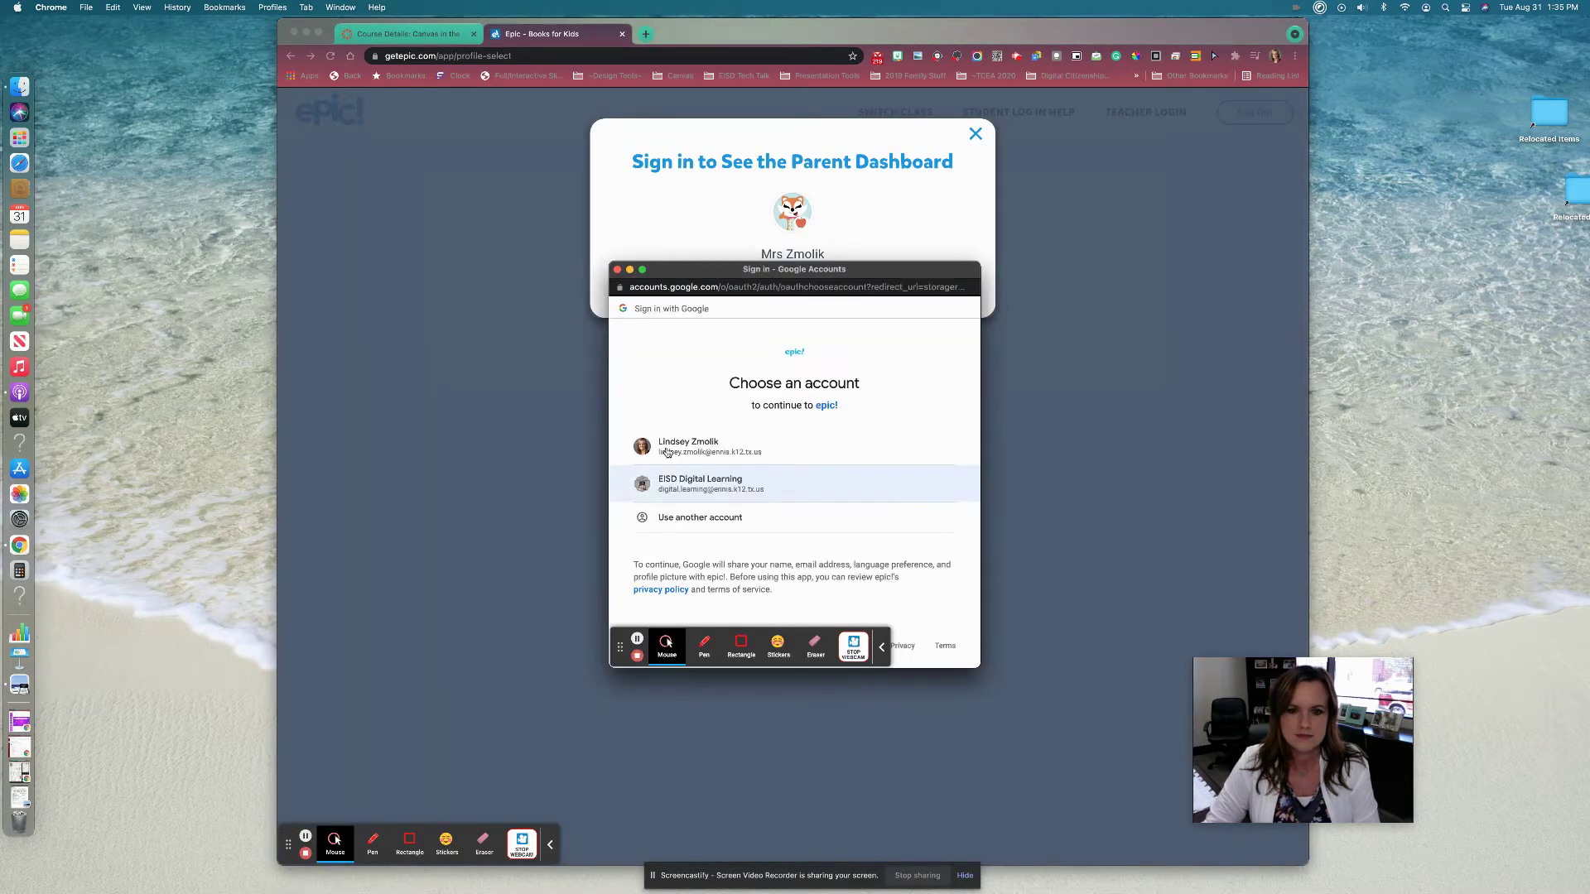
click(659, 446)
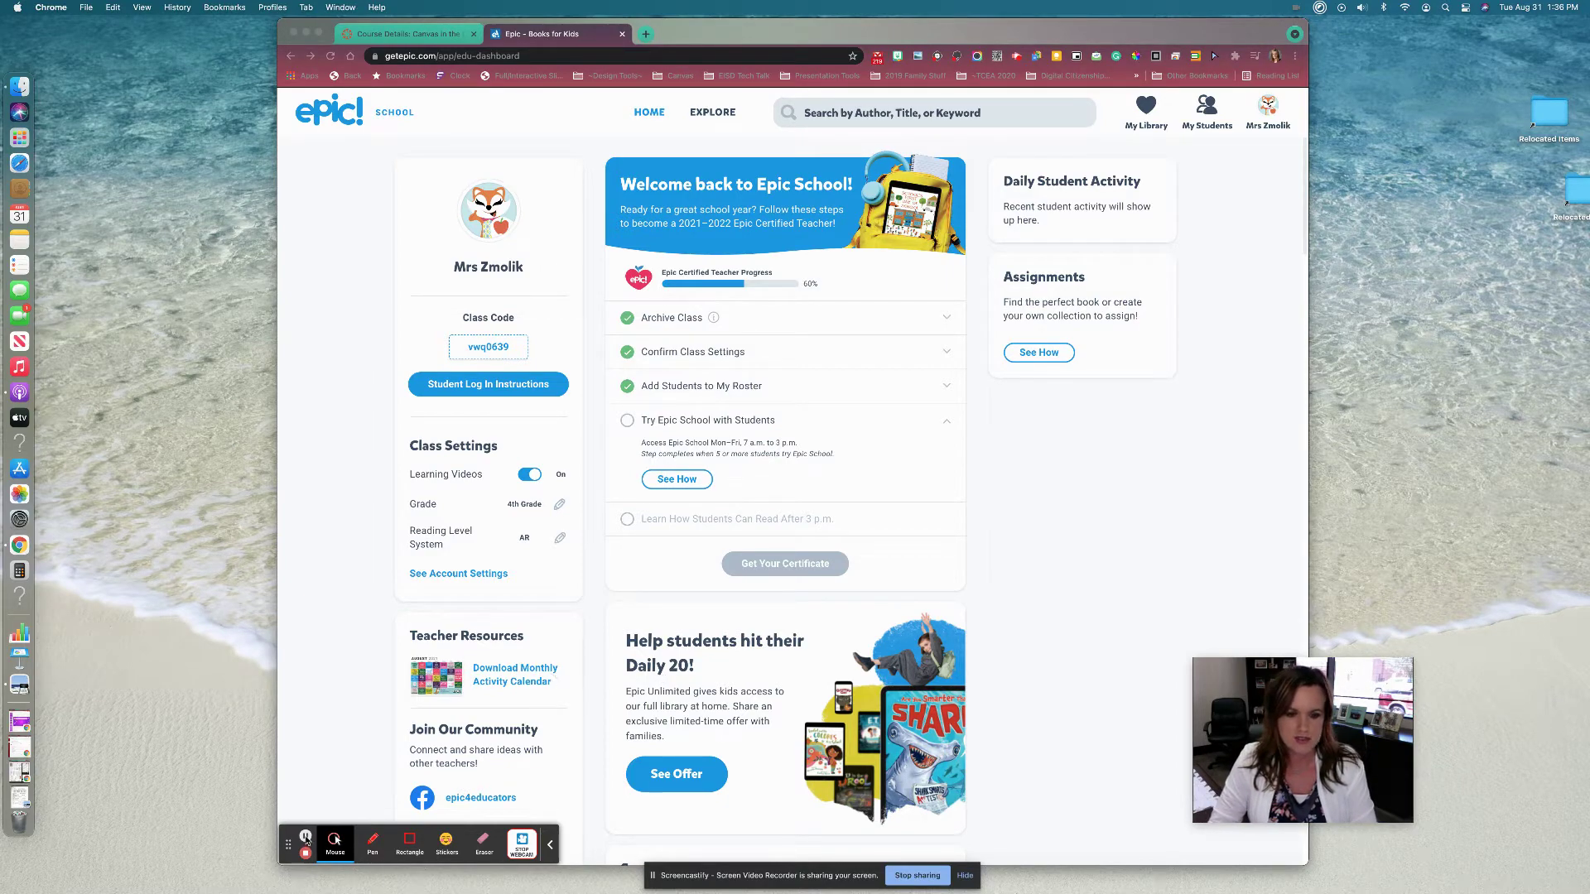
click(306, 838)
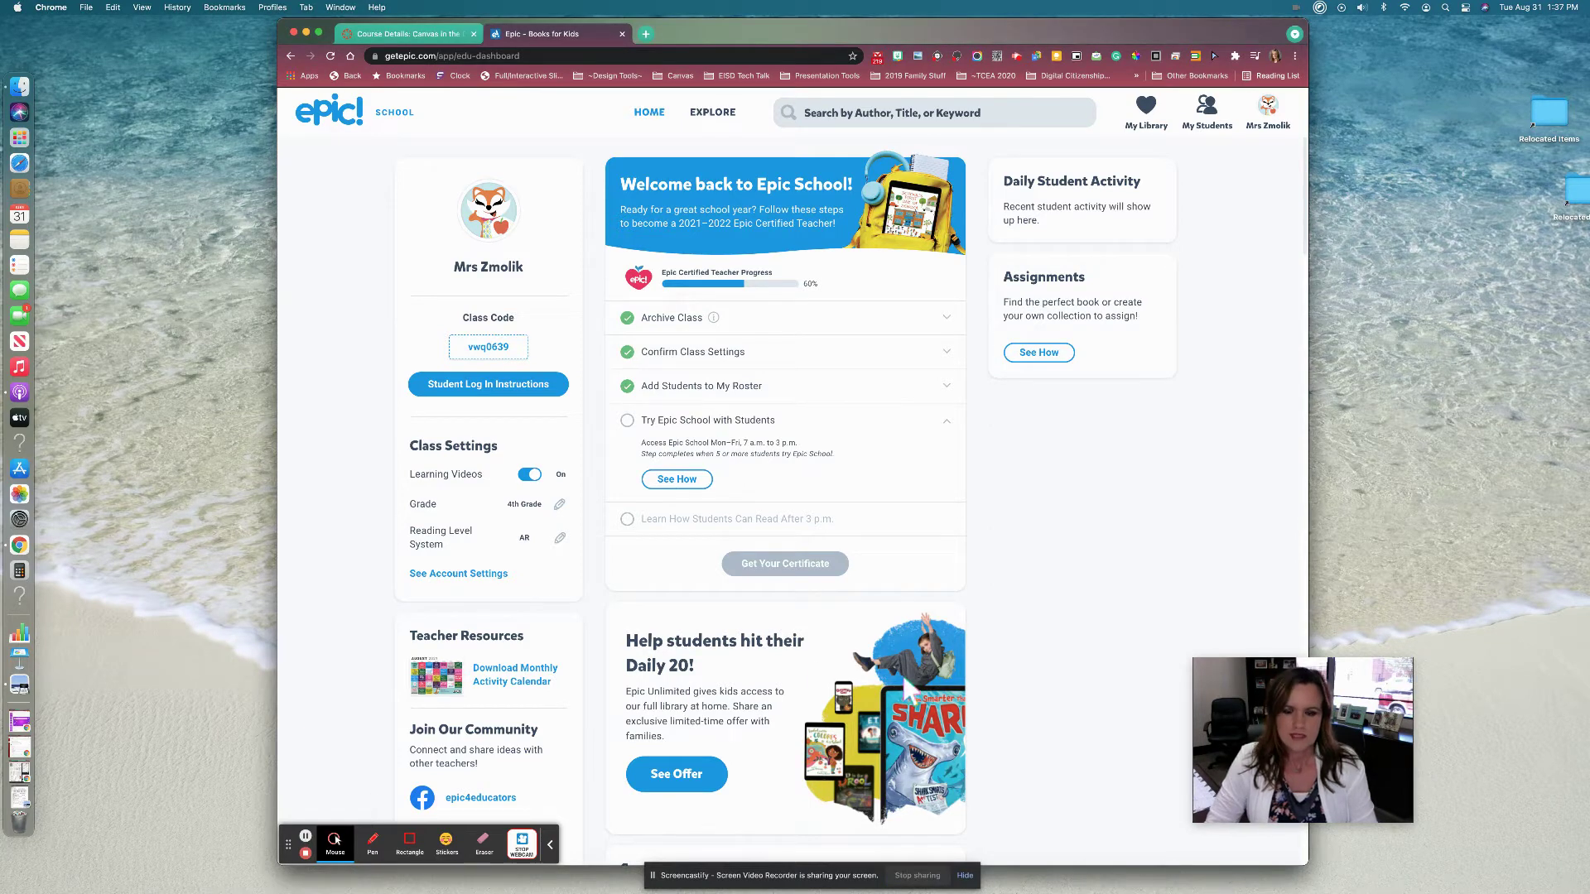
mouse_move(1211, 130)
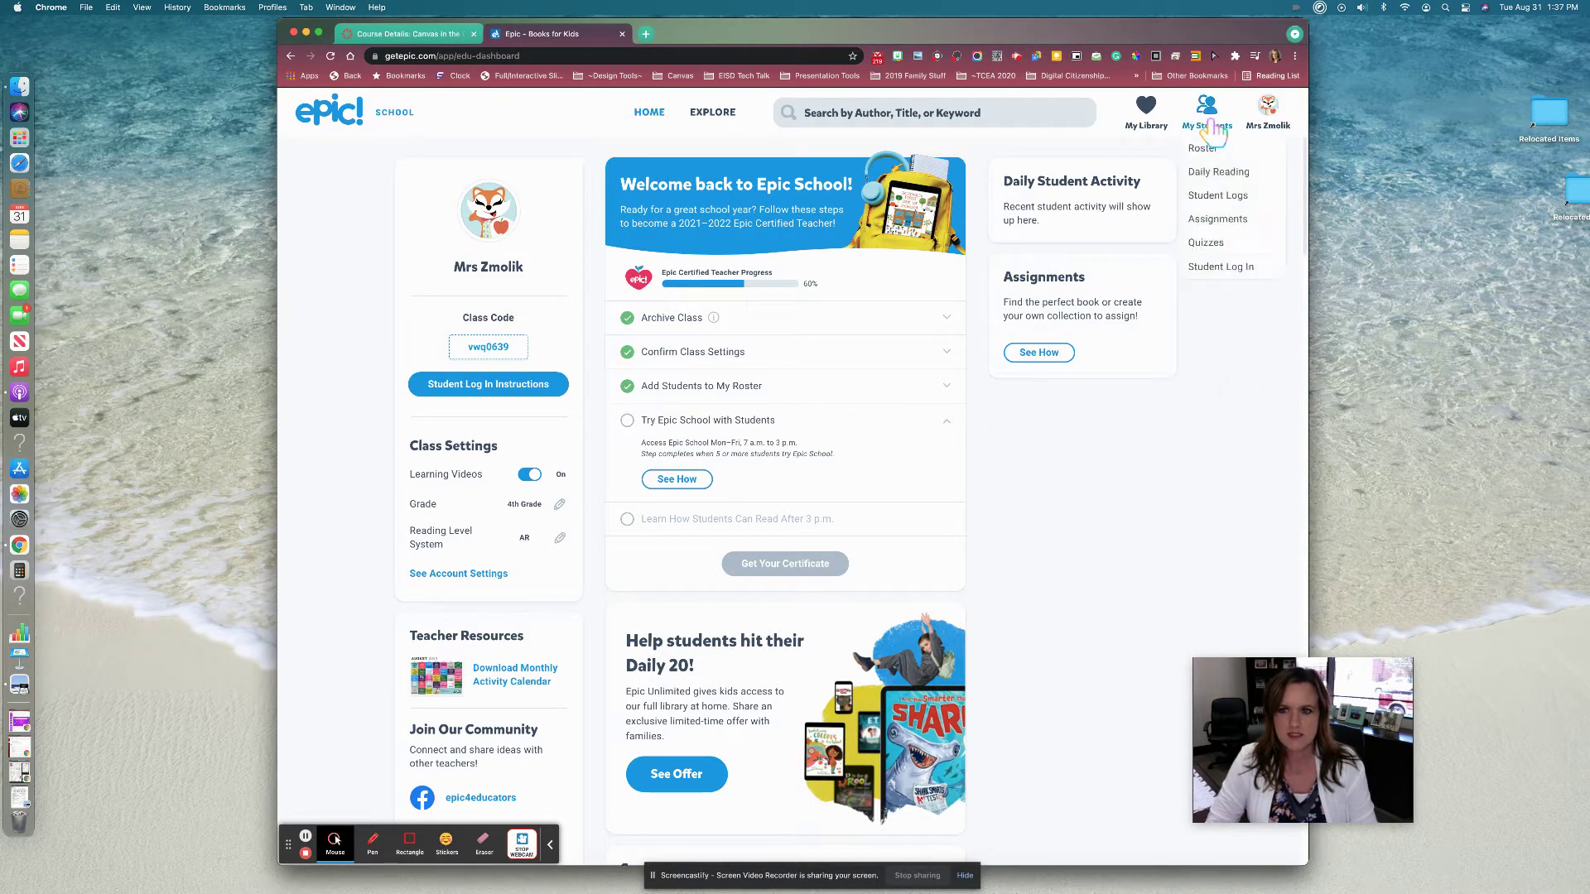
click(1221, 269)
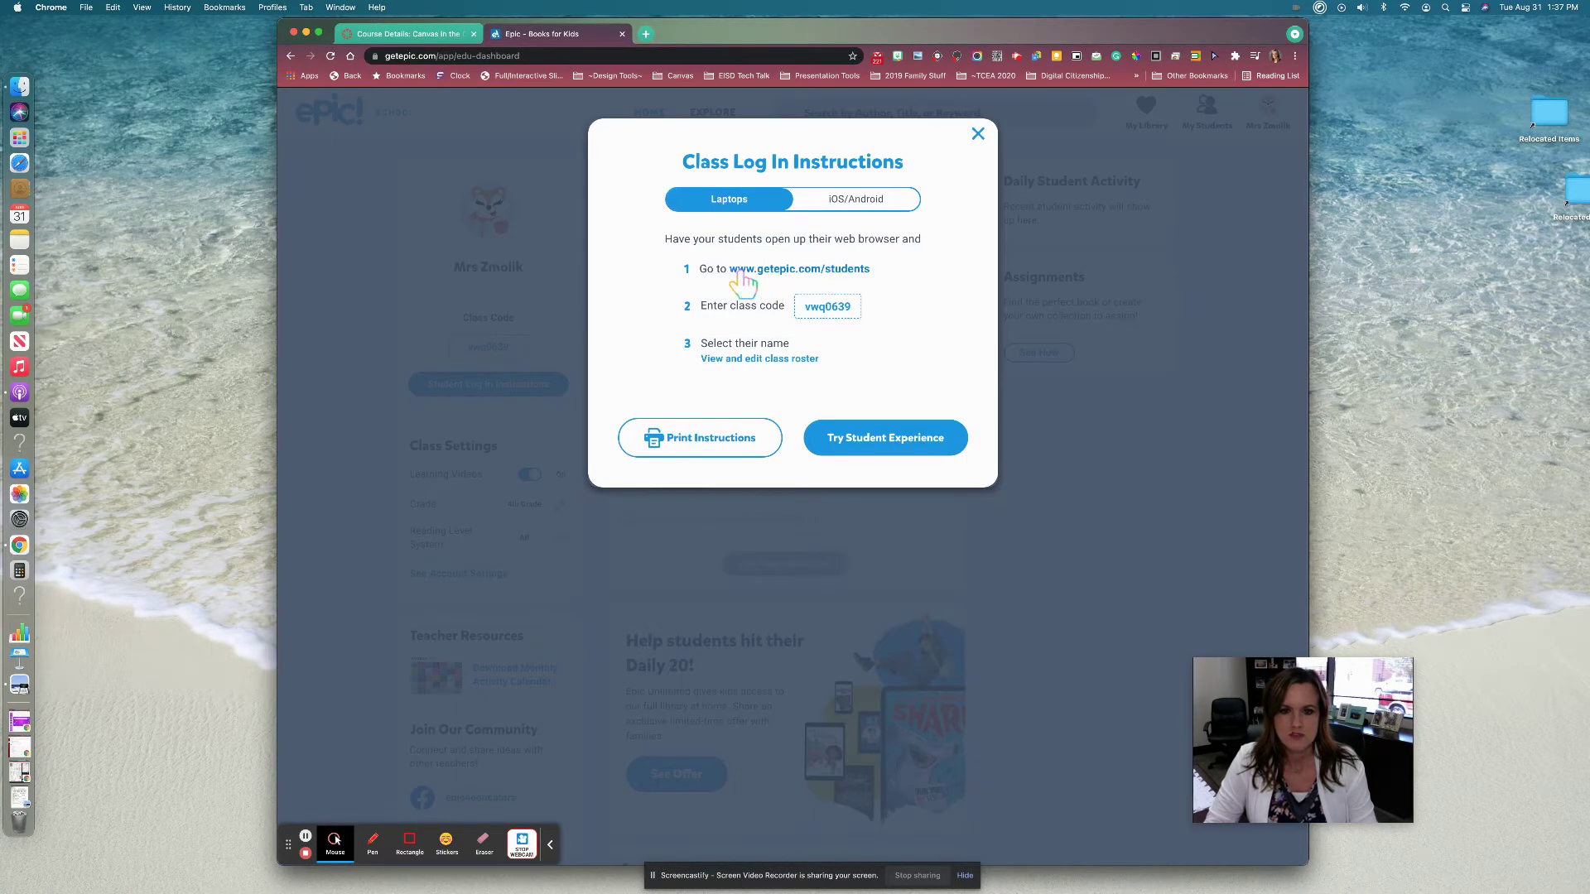
right_click(766, 271)
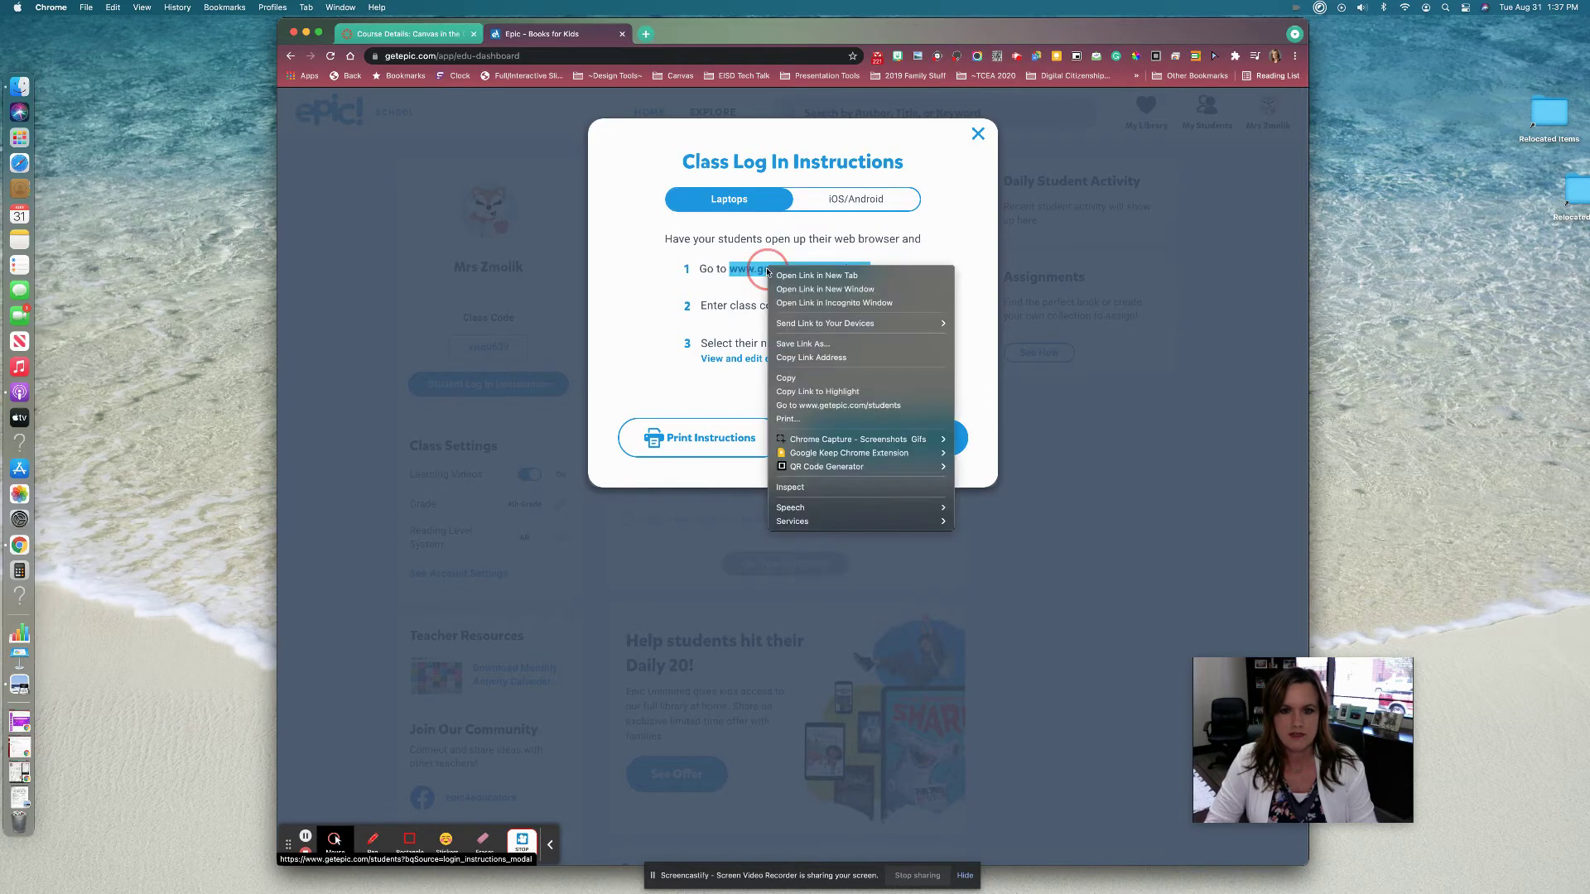
click(810, 361)
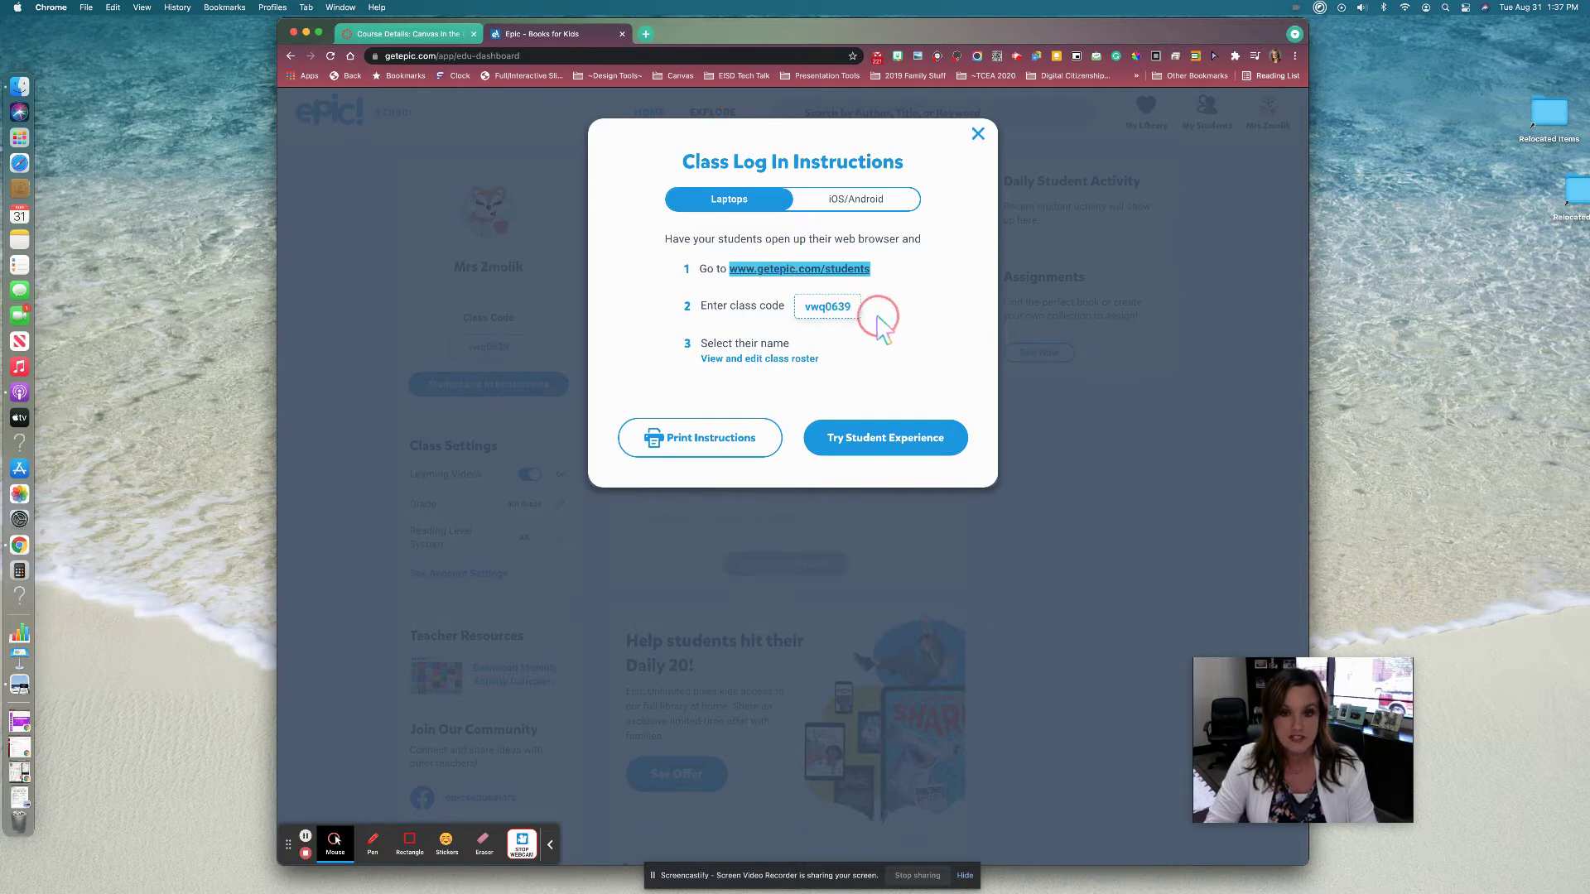
- Back in Canvas, paste the getepic.com/students link as the app's redirect URL
click(386, 37)
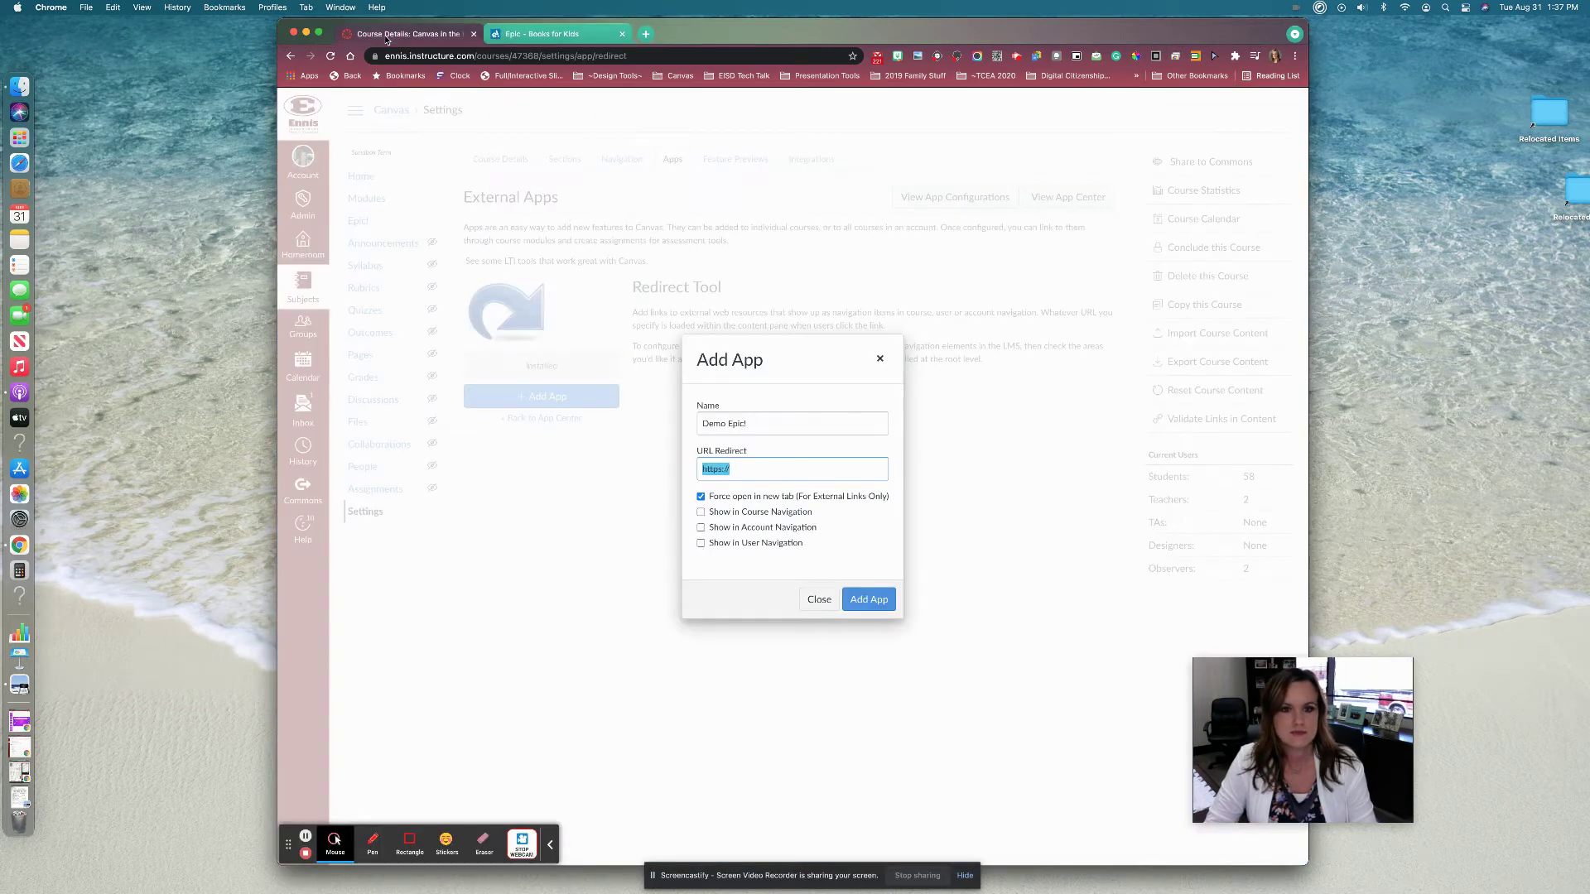
right_click(714, 470)
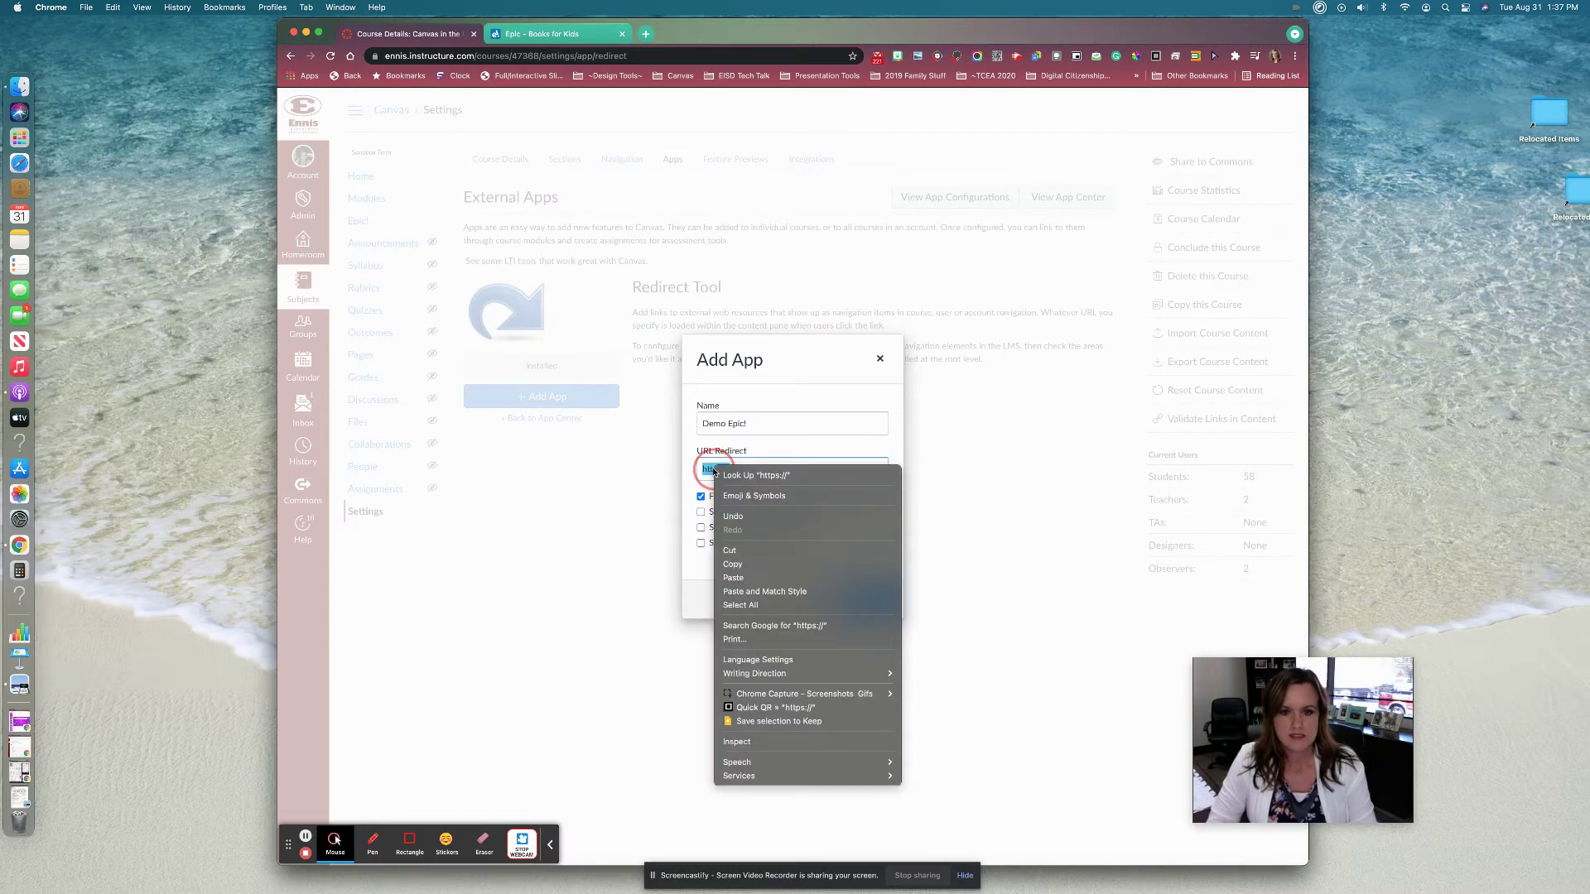
click(749, 579)
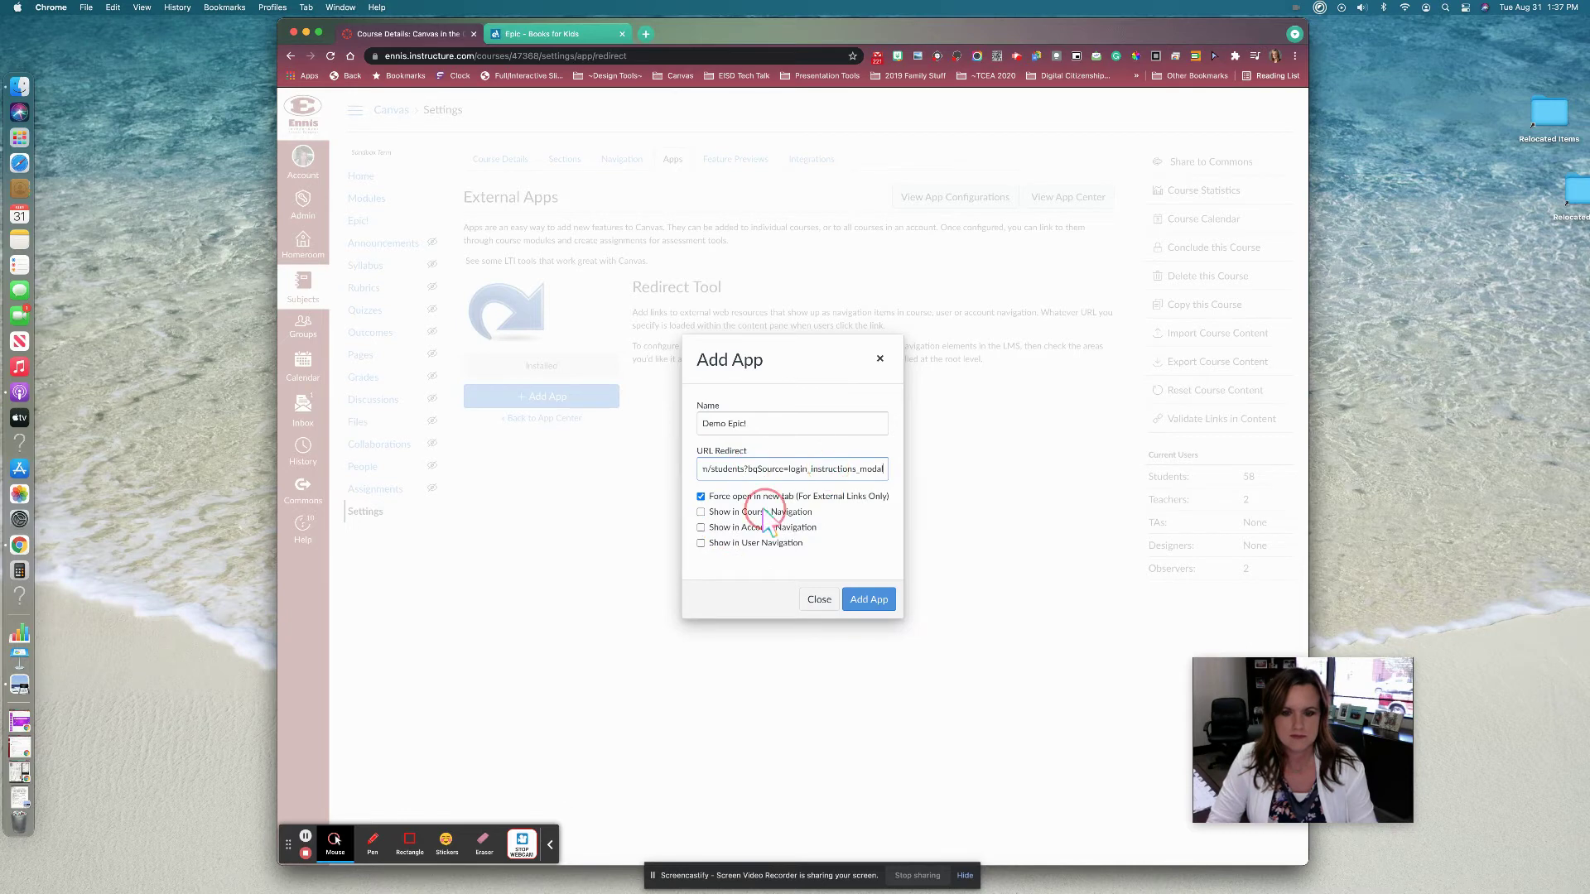
- Turn off Force open in new tab, enable Show in Course Navigation, and add the app
click(704, 499)
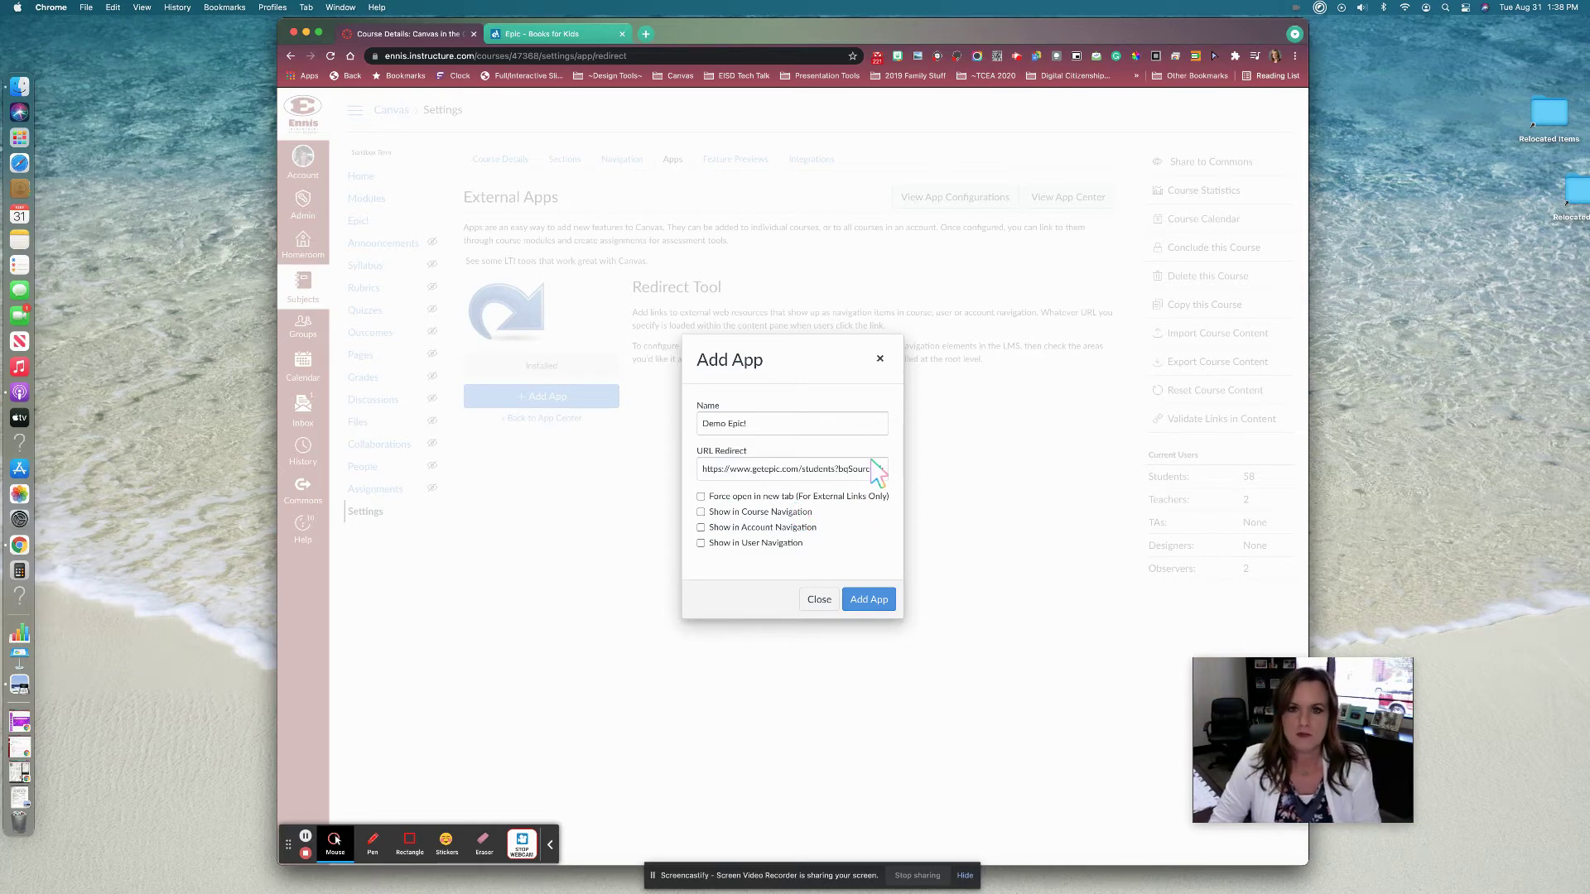
click(700, 512)
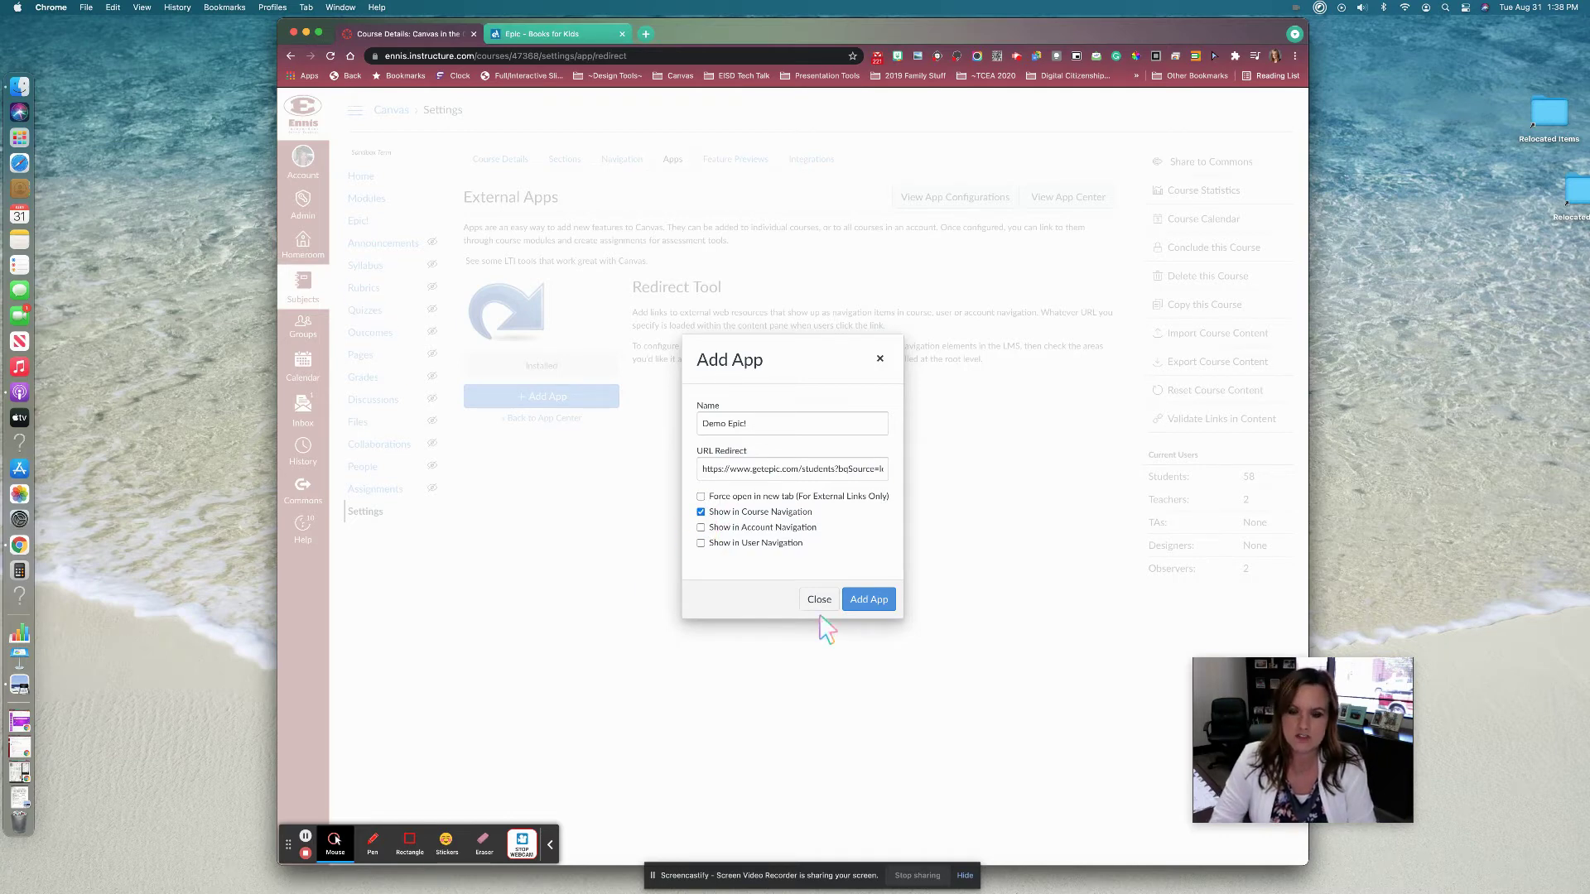
click(869, 599)
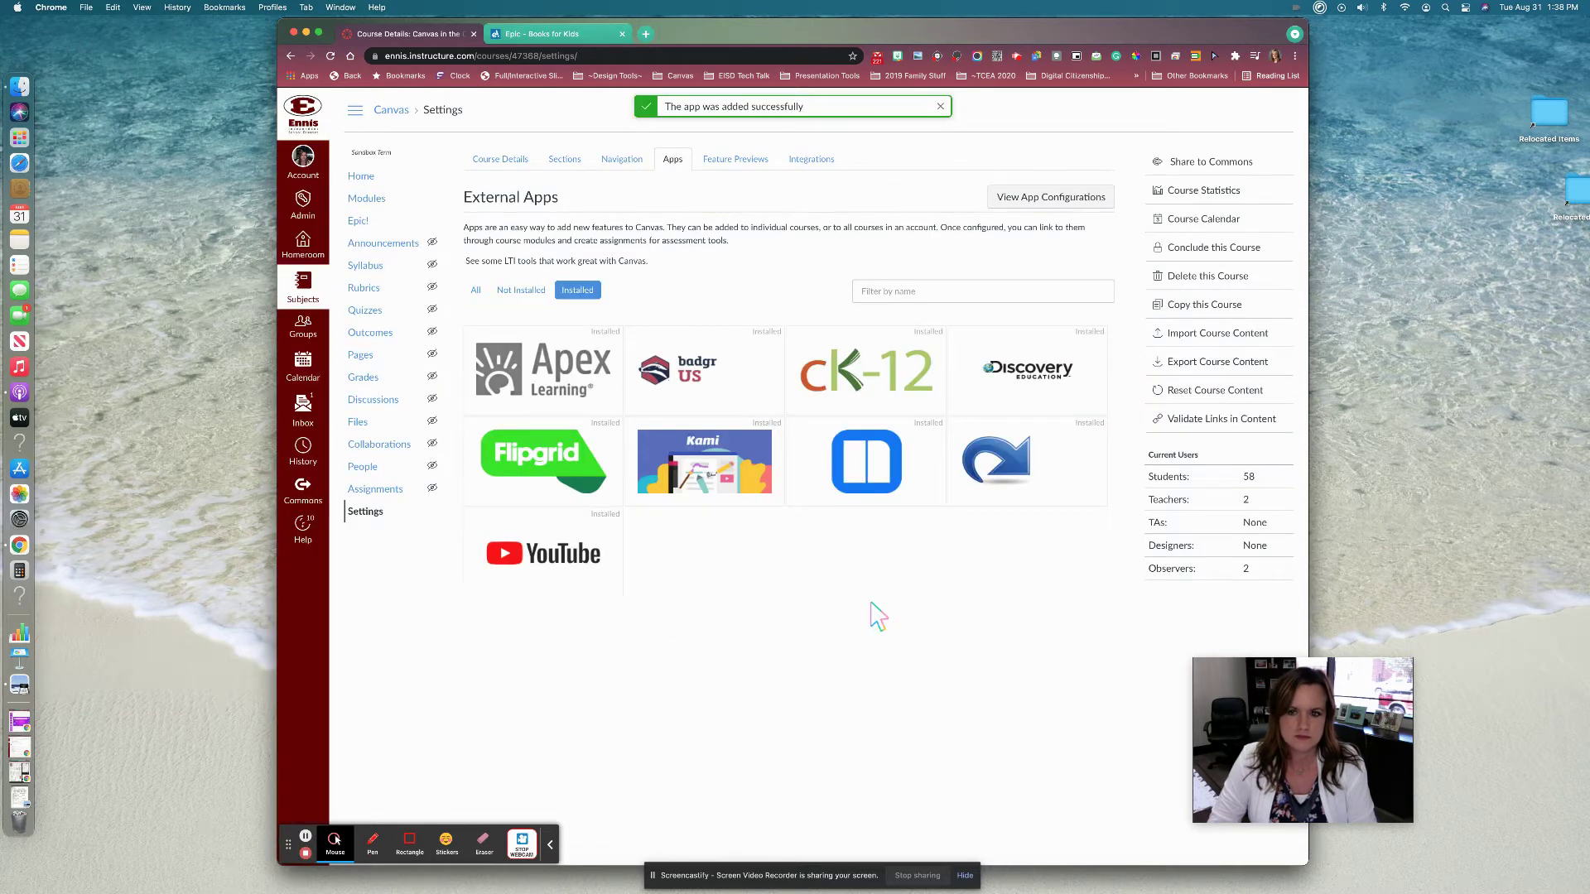
- Switch to View App Configurations and check the gear options for Demo Epic!
click(1029, 199)
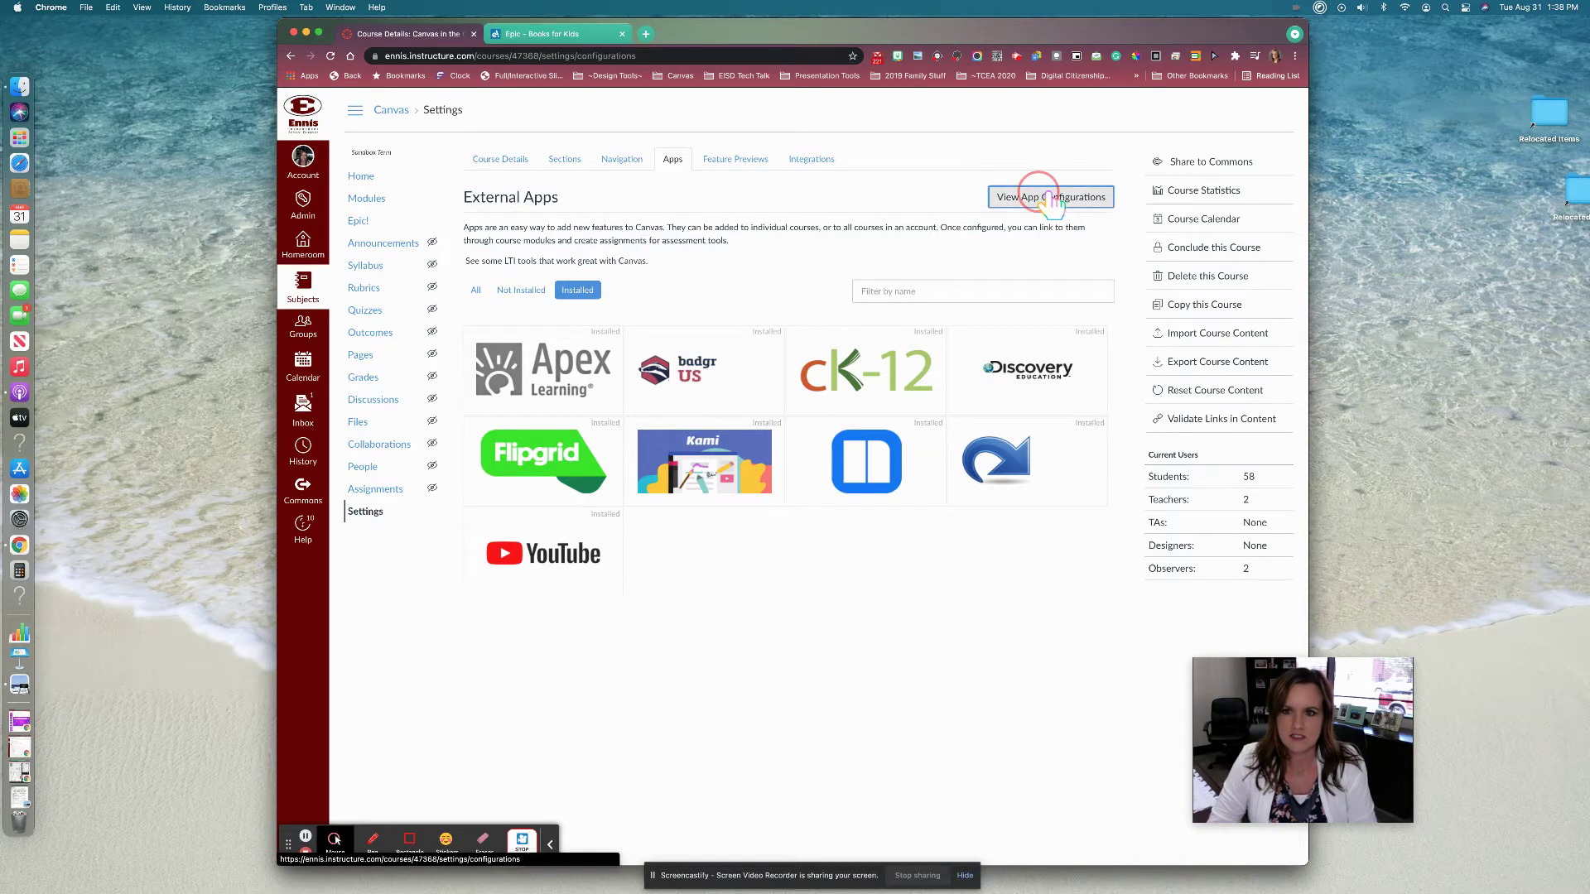
scroll(917, 429, down, 2)
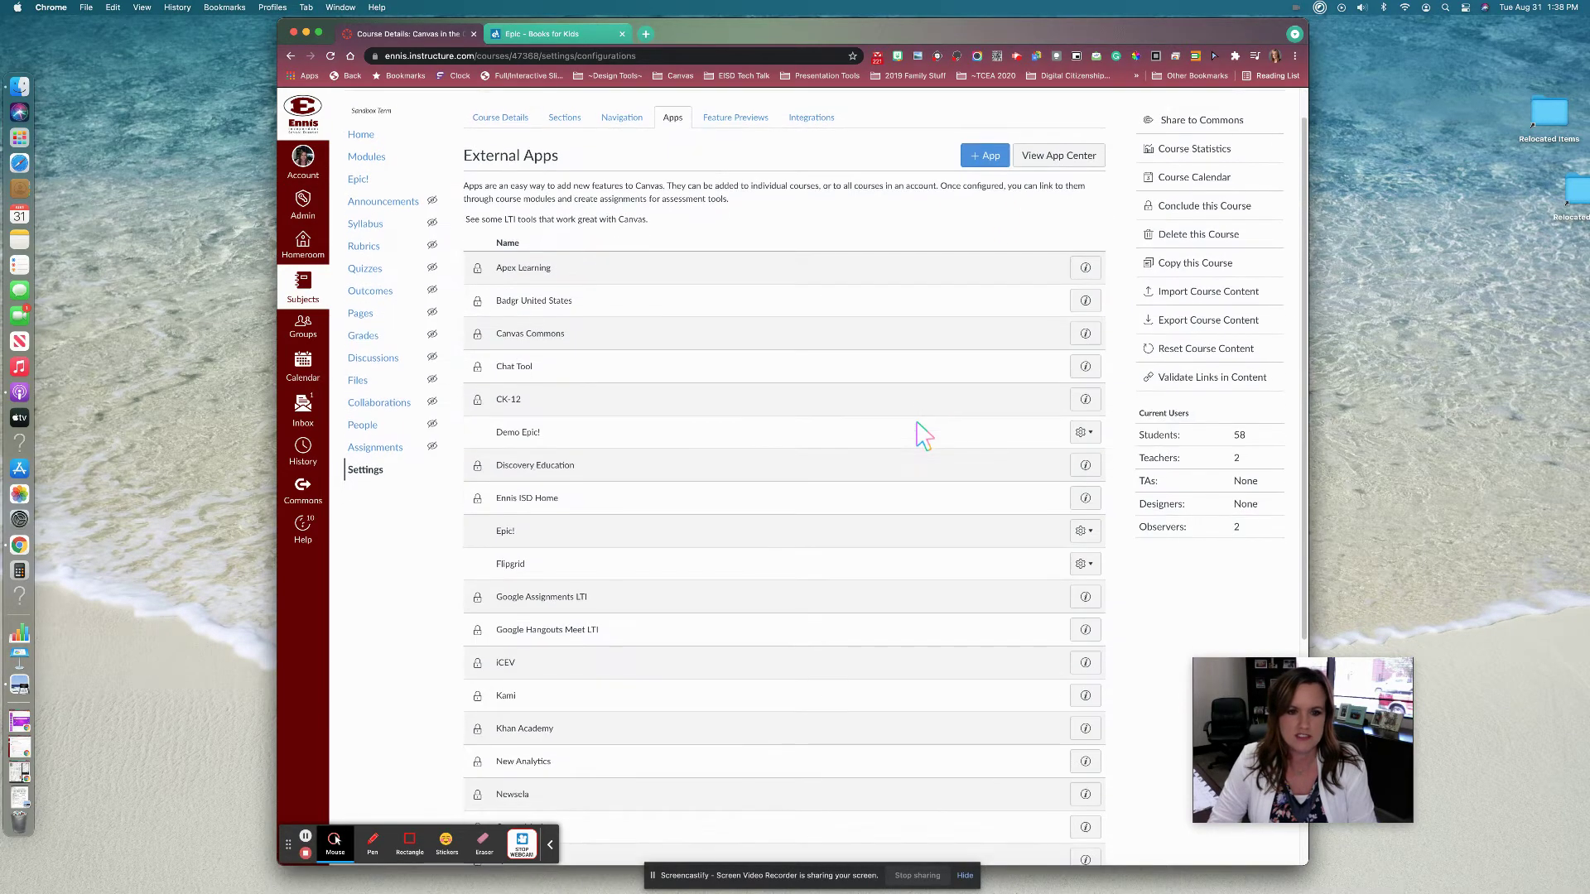
scroll(924, 434, down, 2)
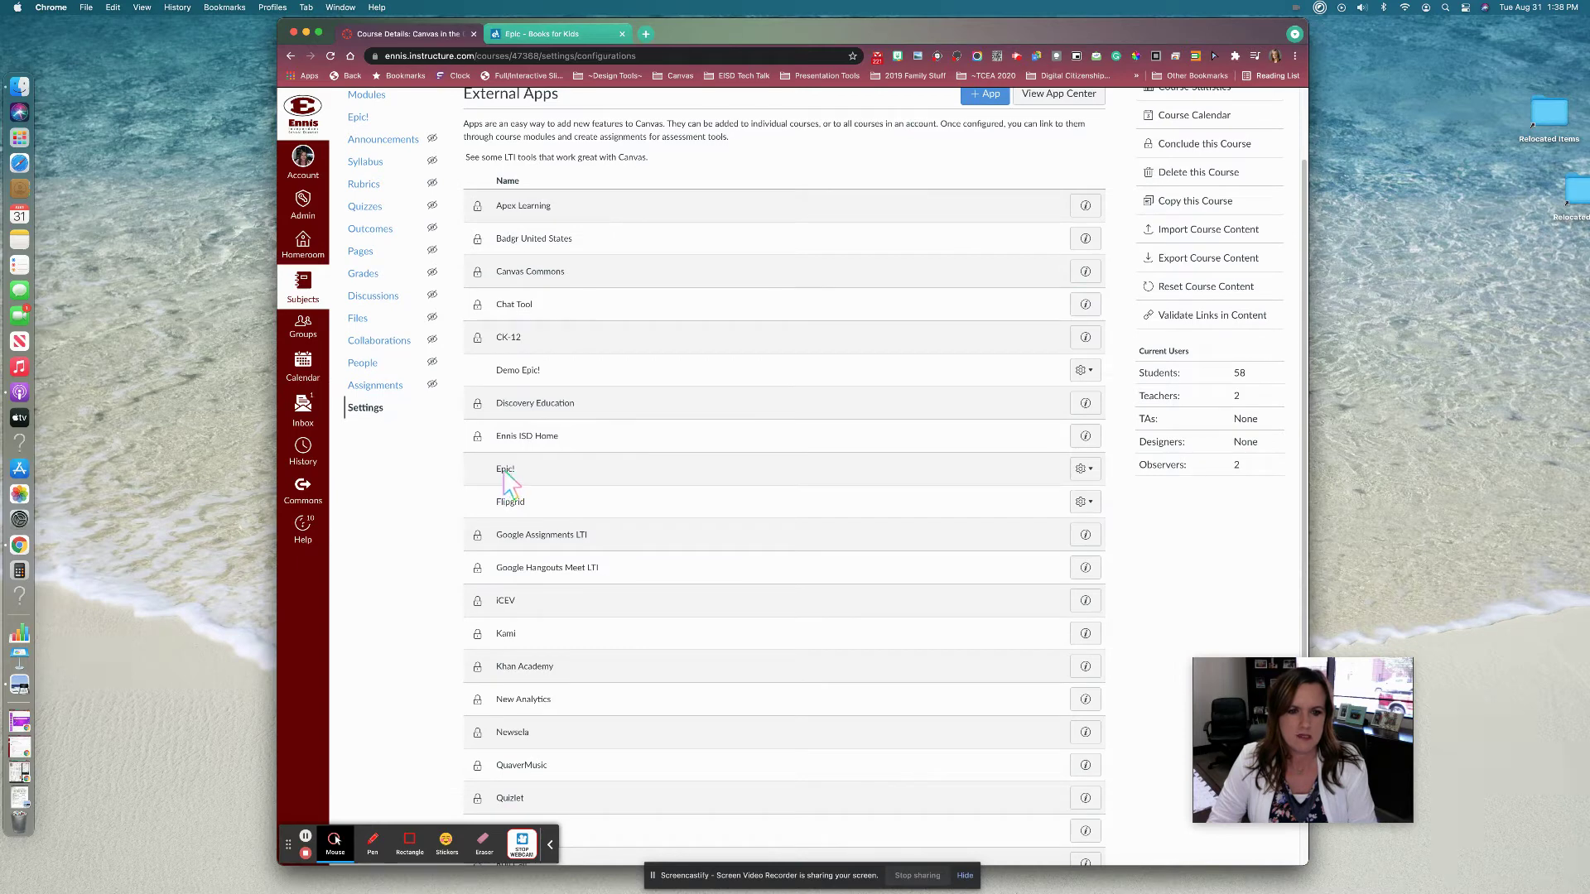
click(1084, 371)
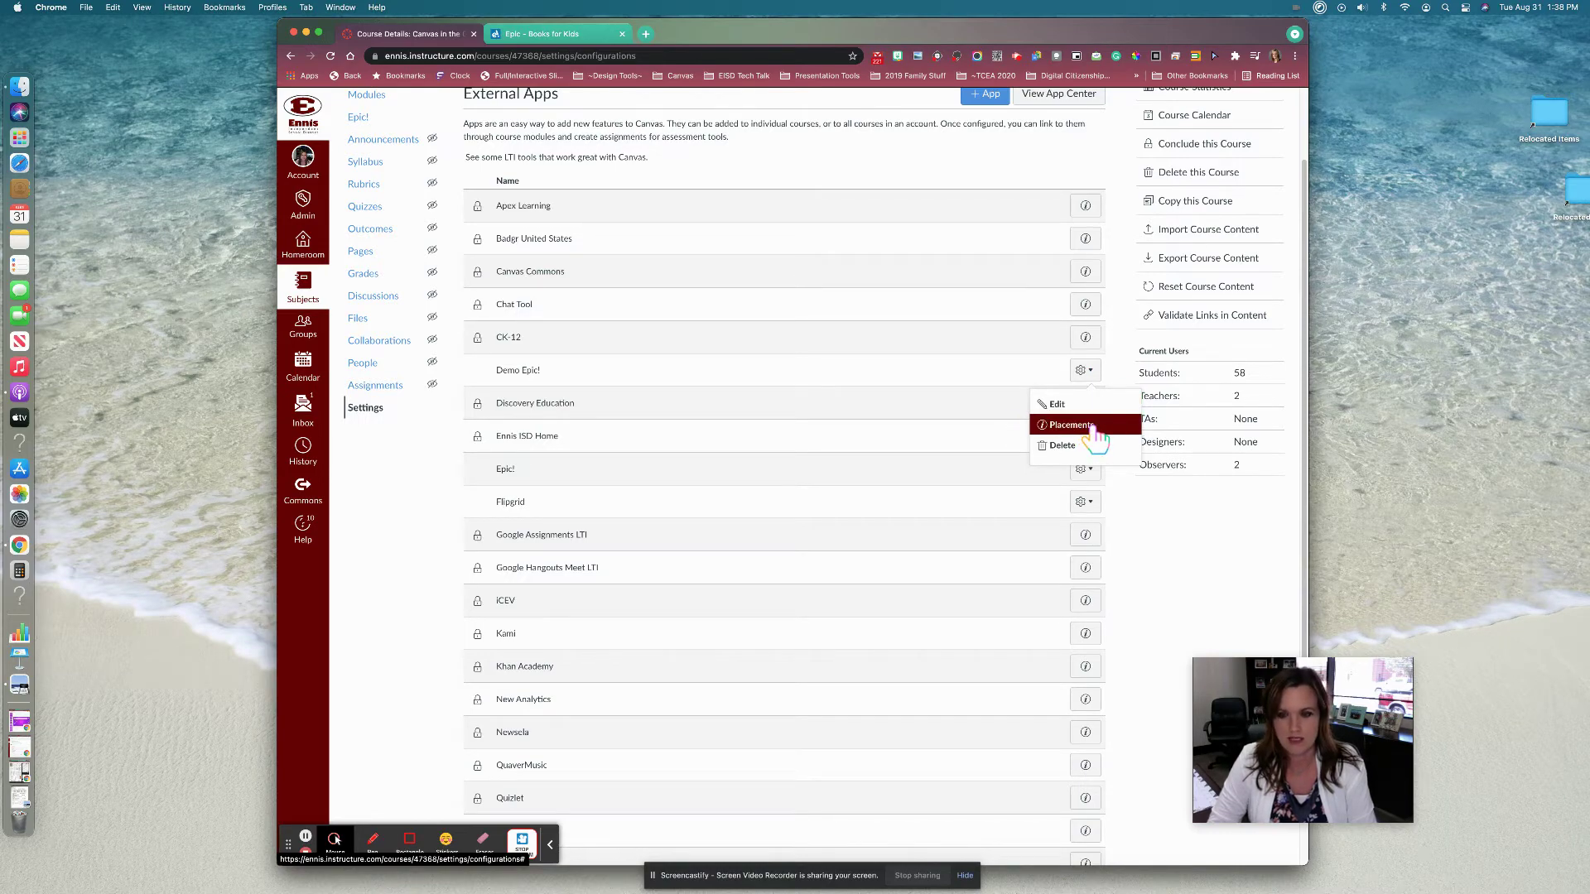
scroll(453, 445, down, 5)
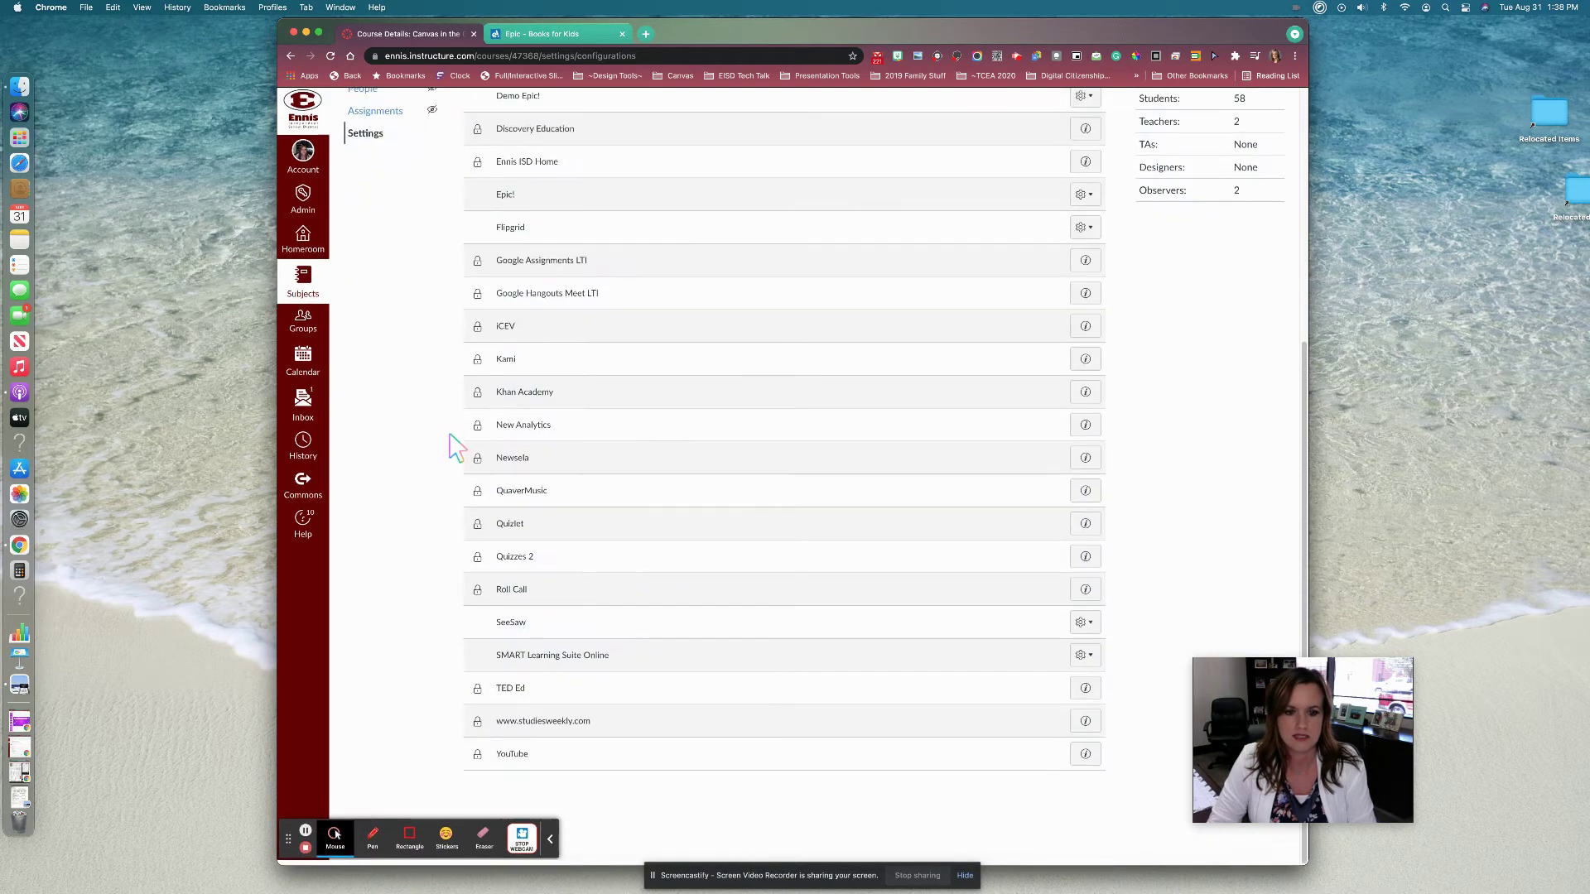
scroll(673, 478, up, 5)
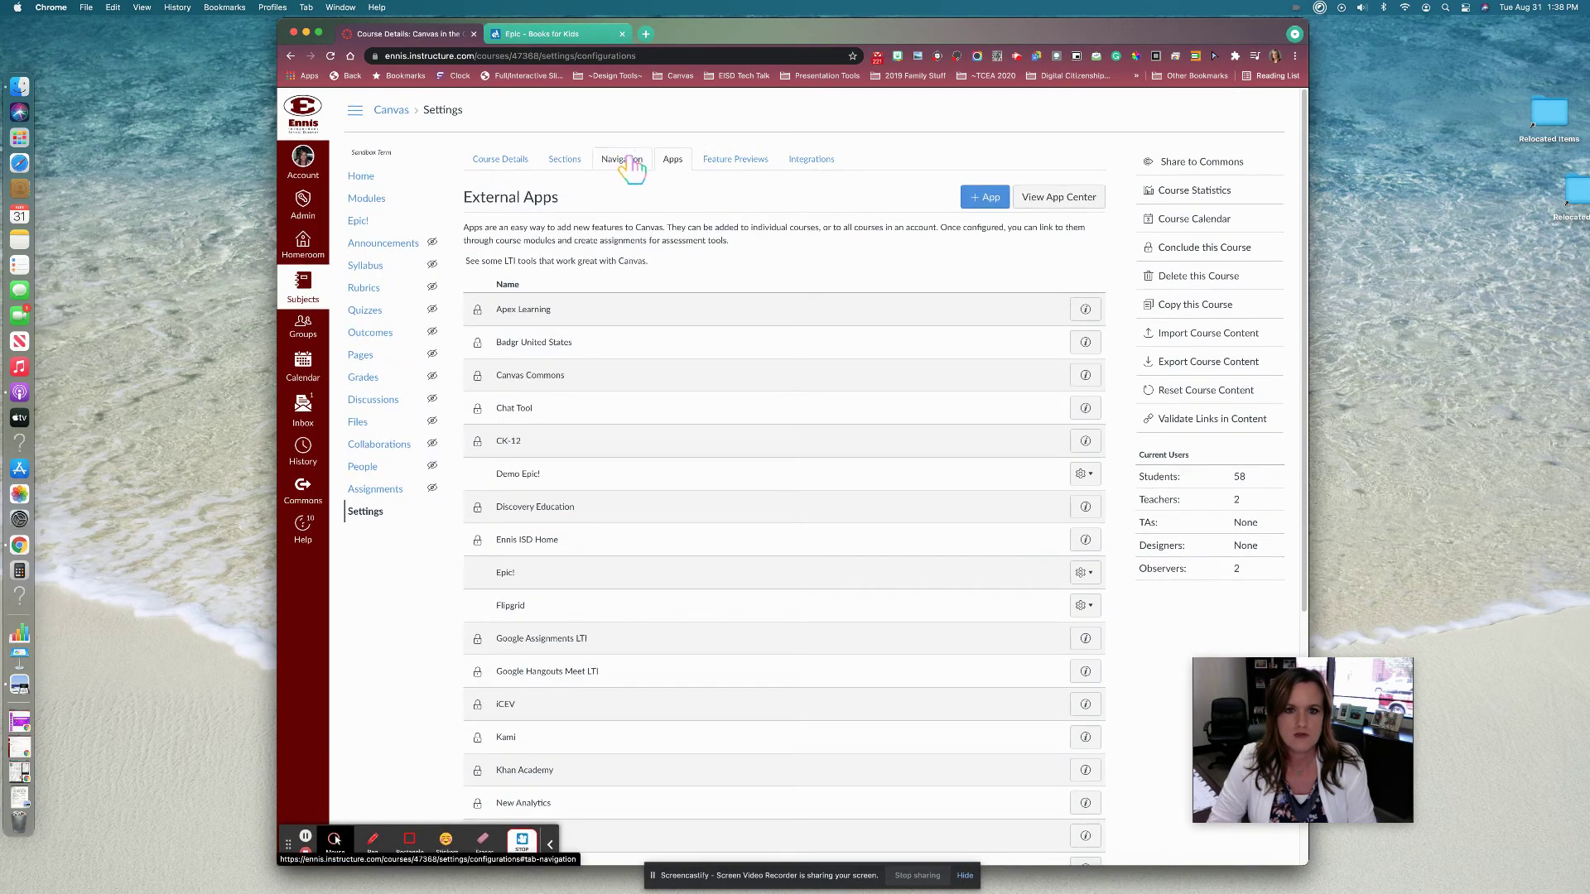
- Open the Navigation settings, check the course home page, and return to Settings
click(629, 162)
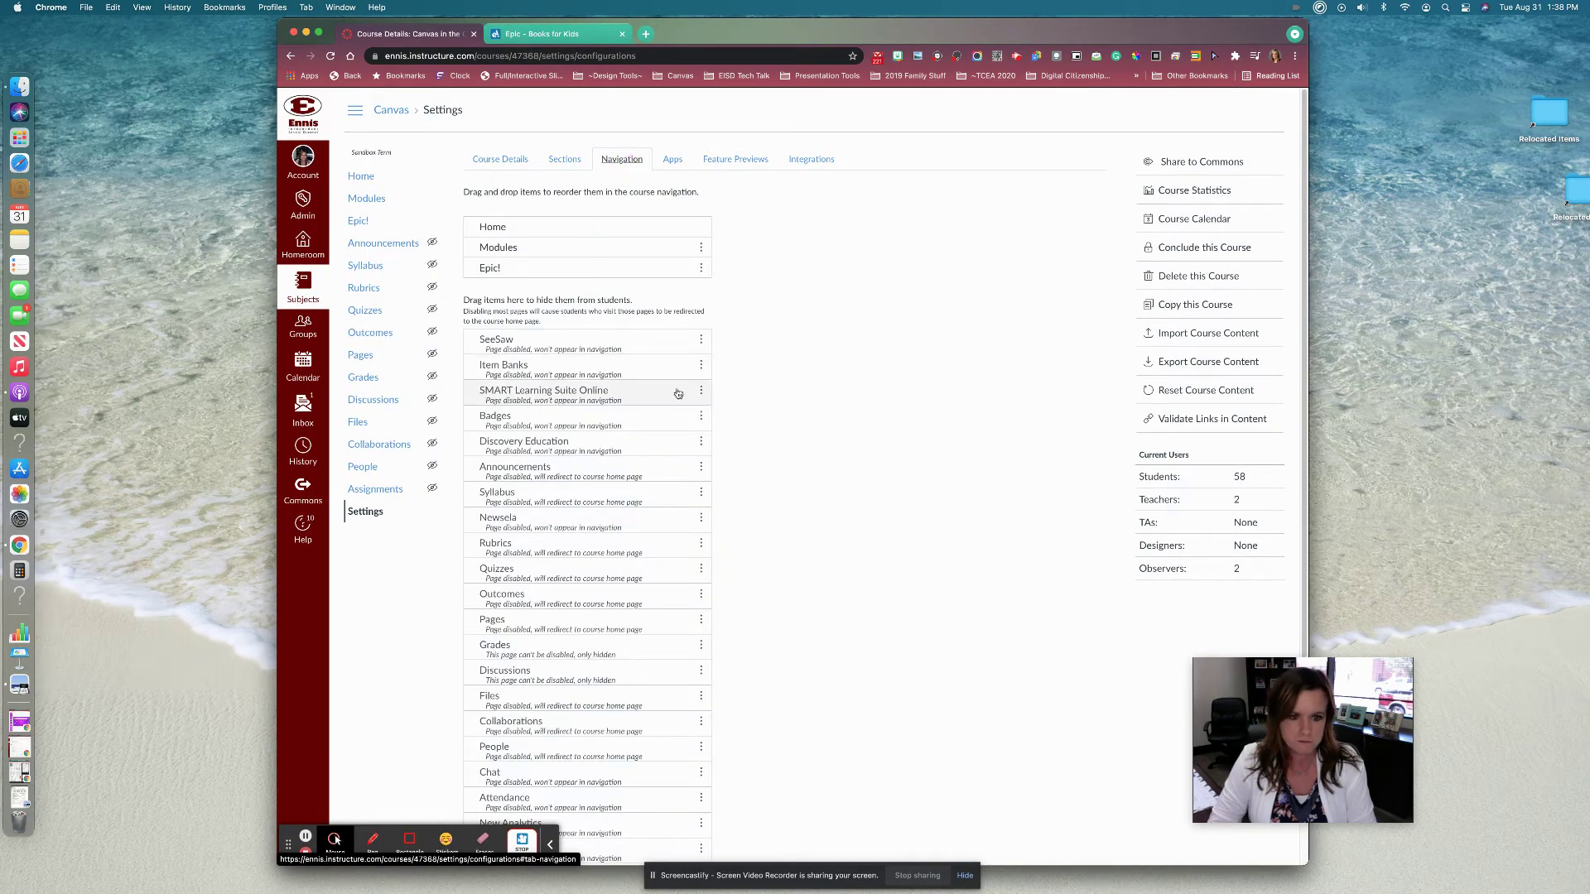
click(364, 178)
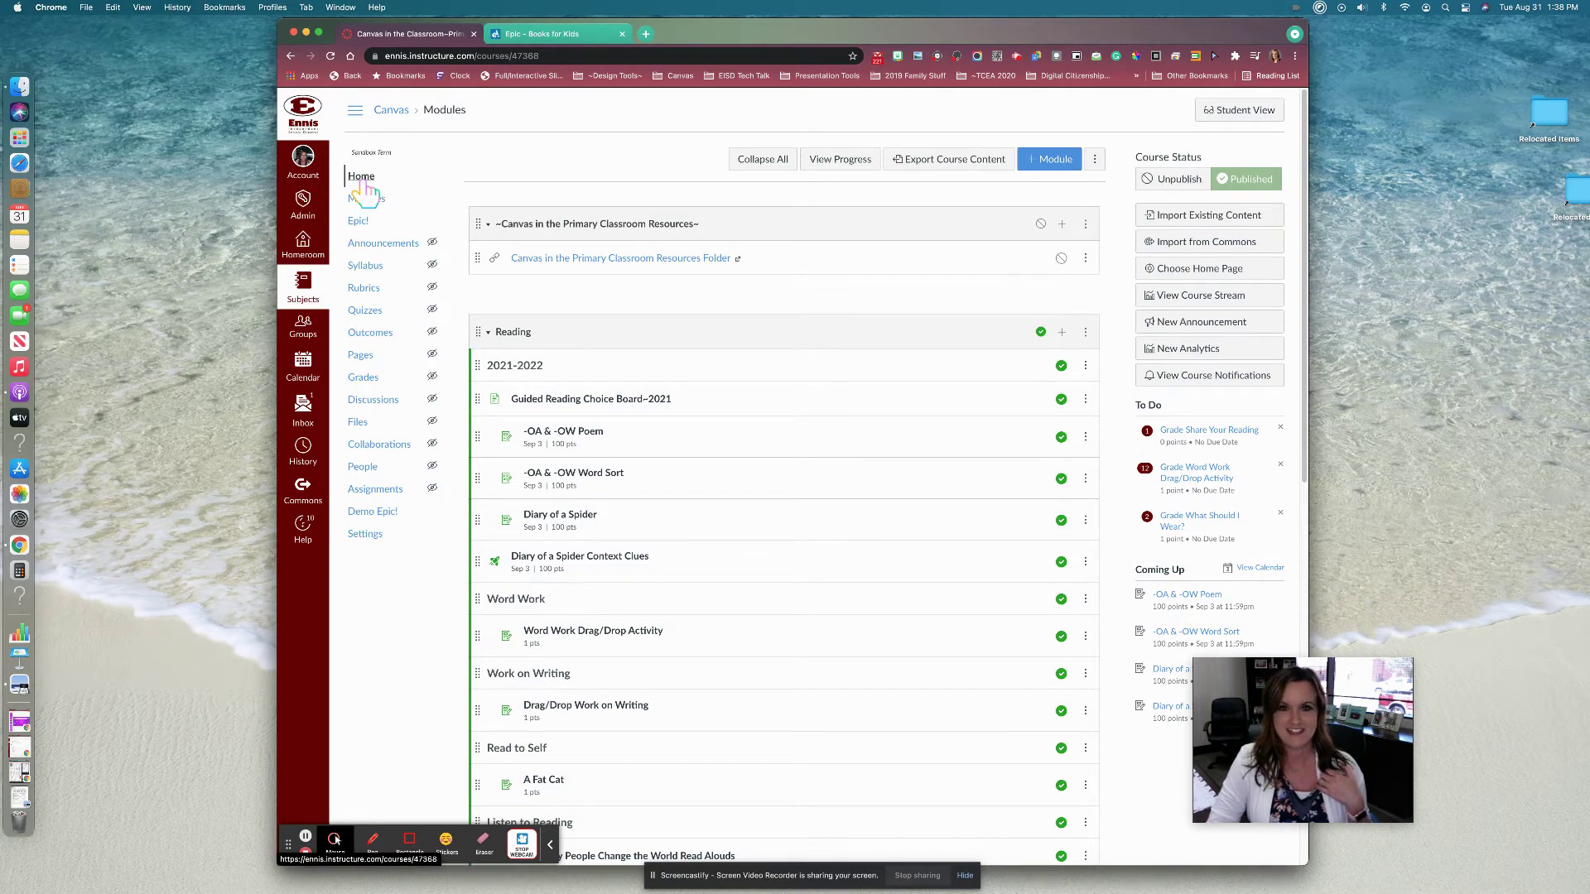
click(366, 536)
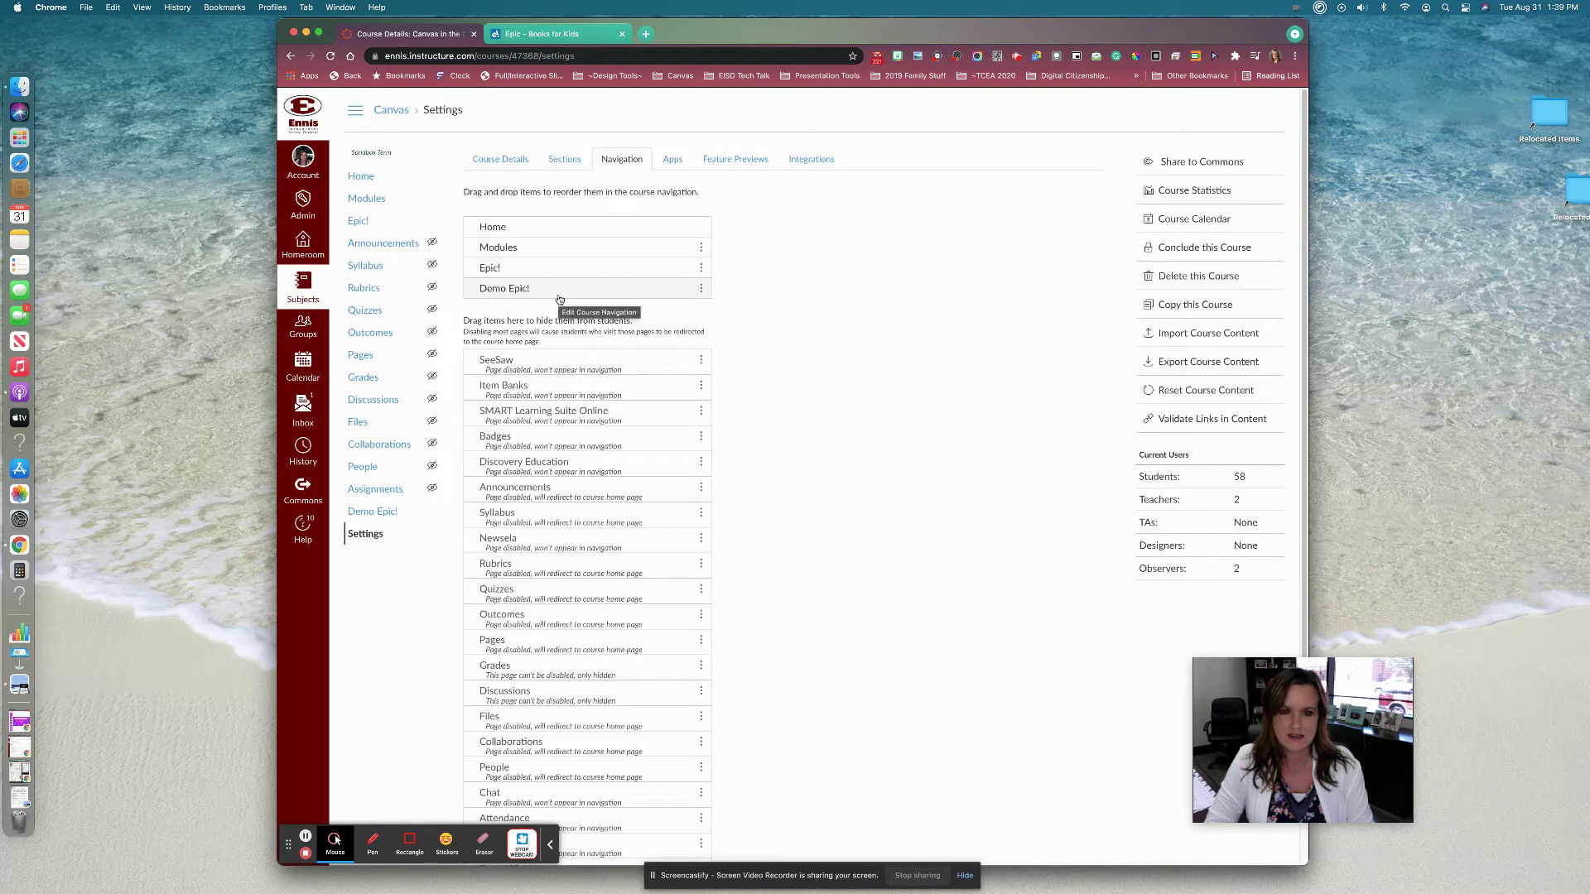
- Drag Demo Epic! to sit directly below Epic! and save the navigation order
mouse_move(504, 292)
mouse_down()
mouse_move(505, 248)
mouse_move(505, 302)
mouse_up()
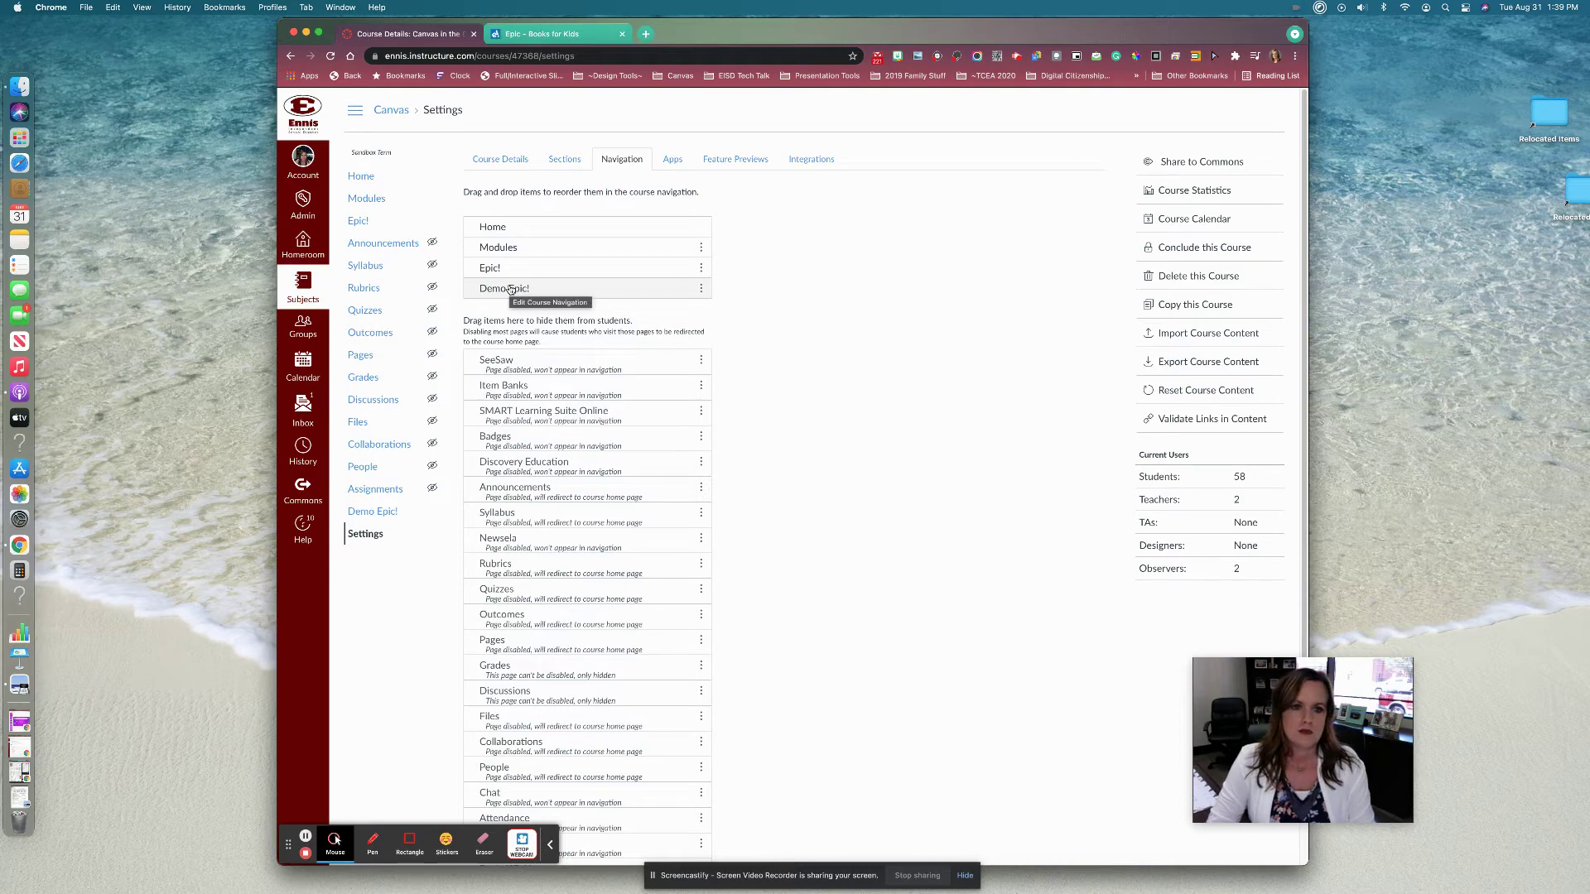
scroll(798, 372, down, 4)
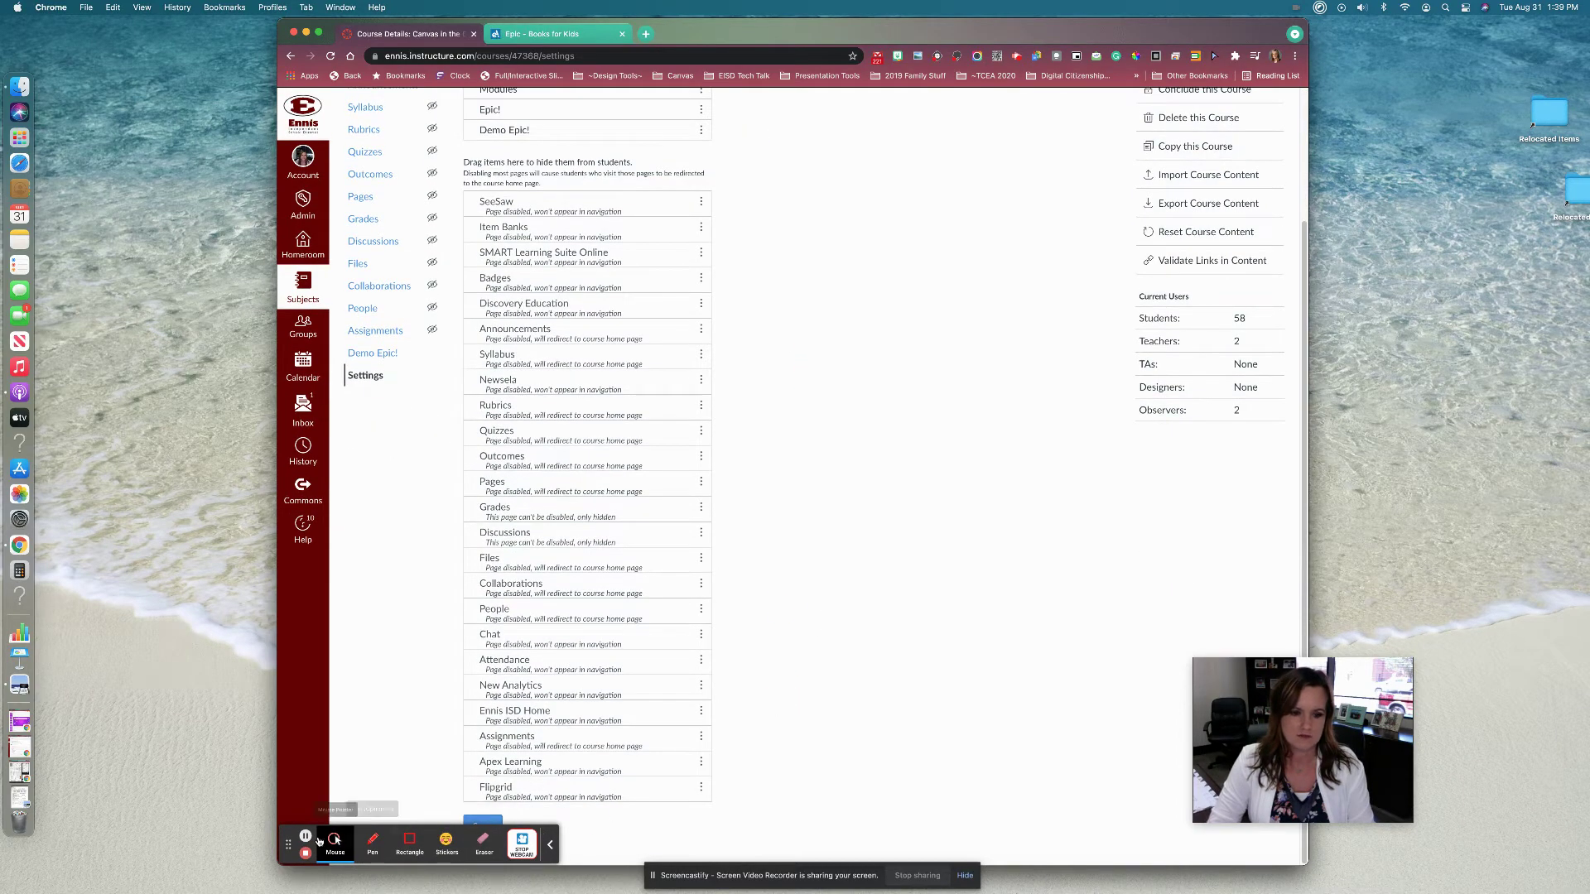
drag(290, 848, 576, 848)
click(481, 828)
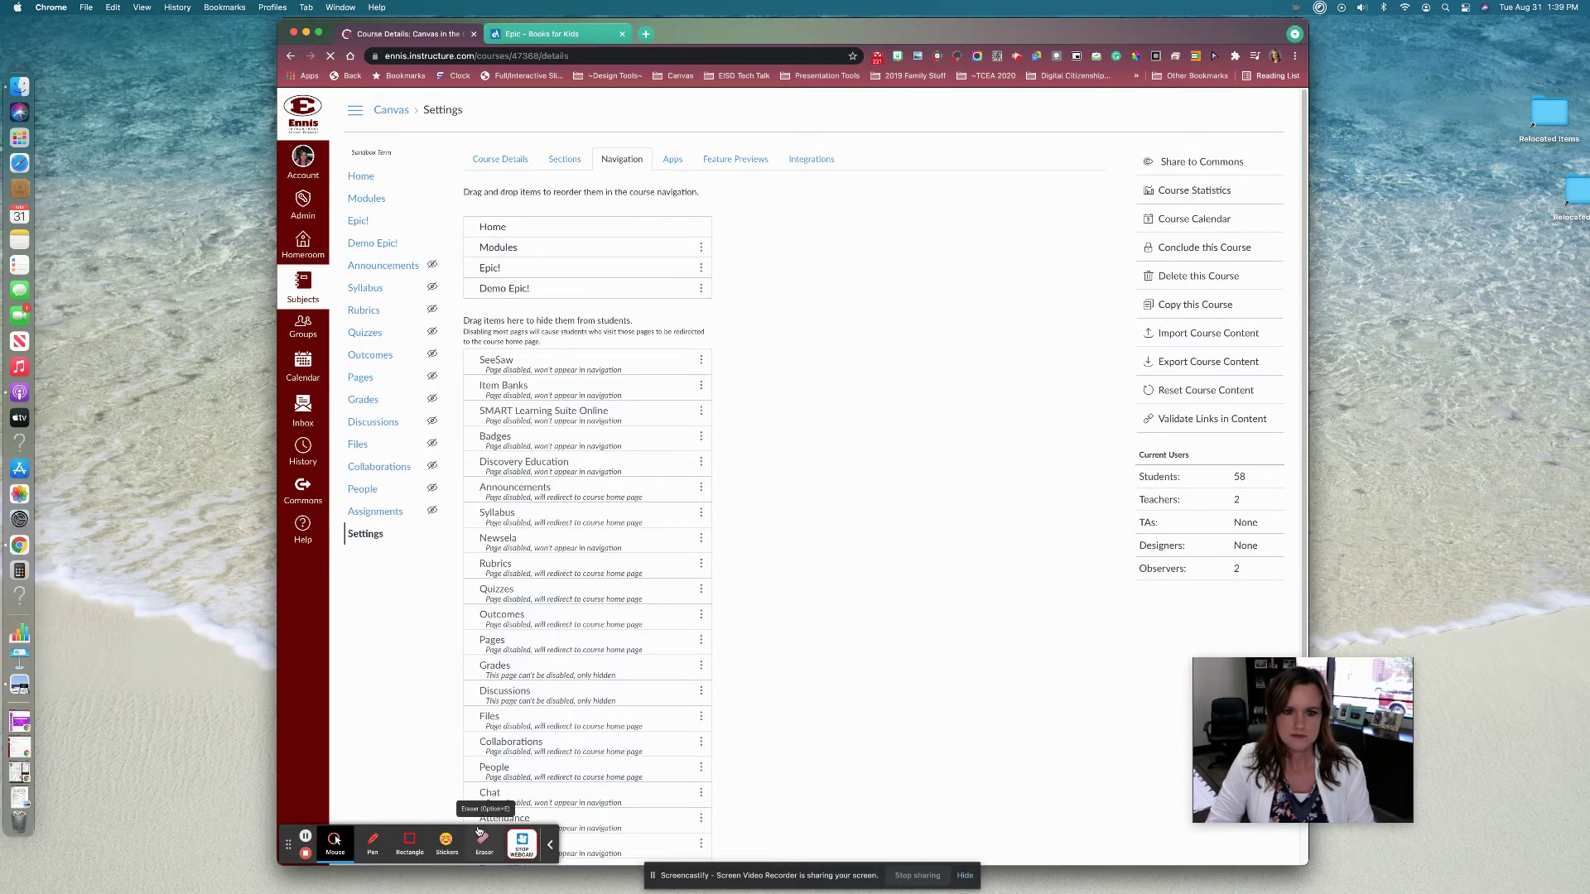
- From the course home, preview Demo Epic!'s Select Your Class page, then go to Modules
click(364, 177)
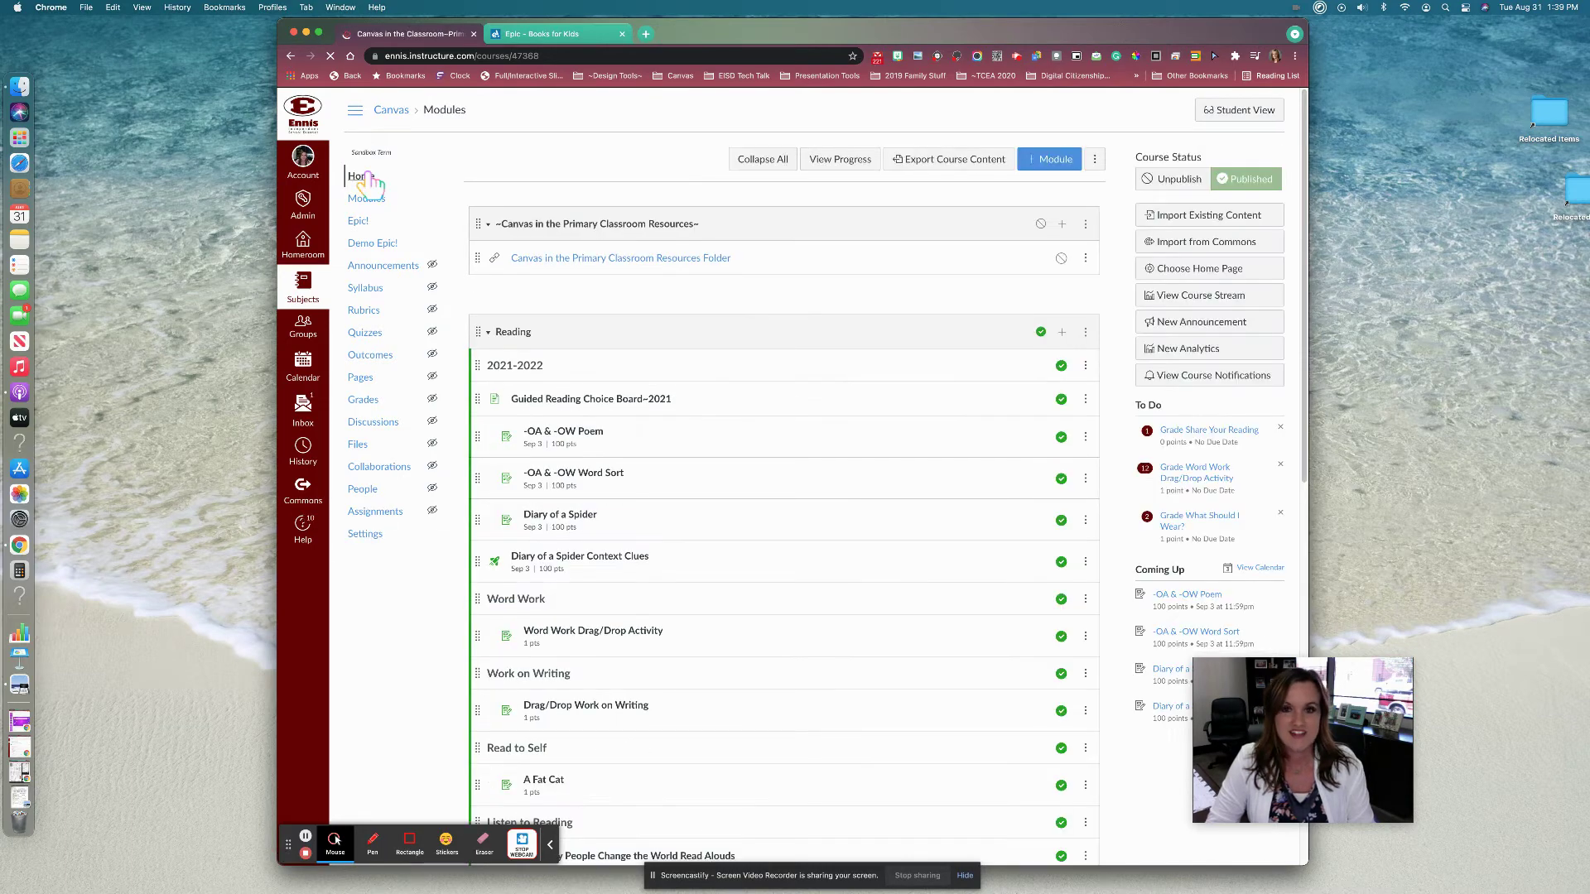
click(372, 245)
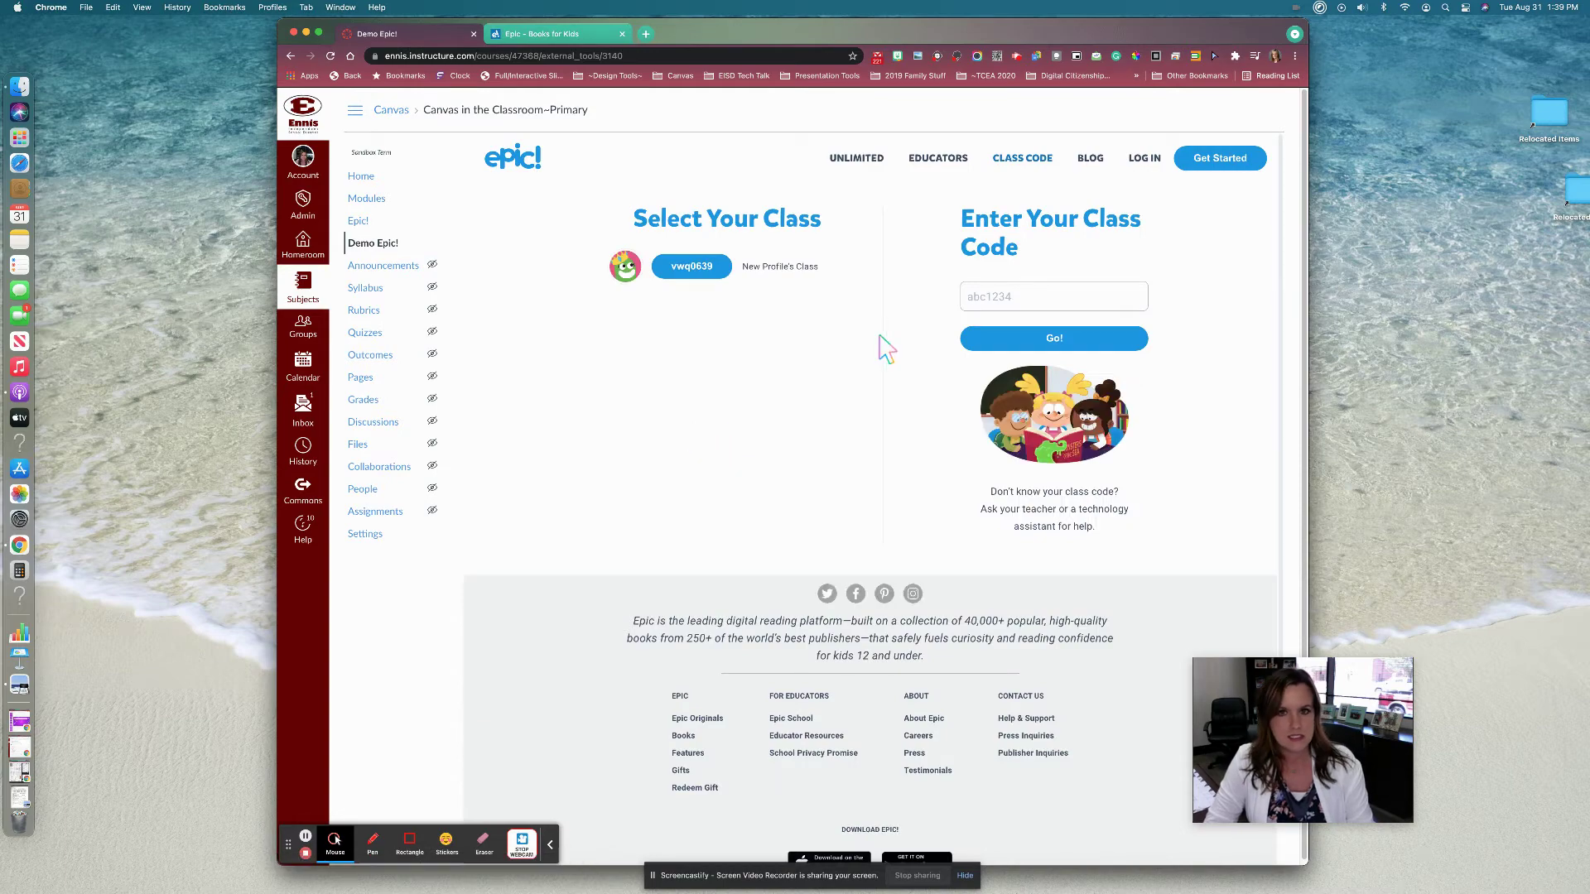
scroll(865, 348, down, 1)
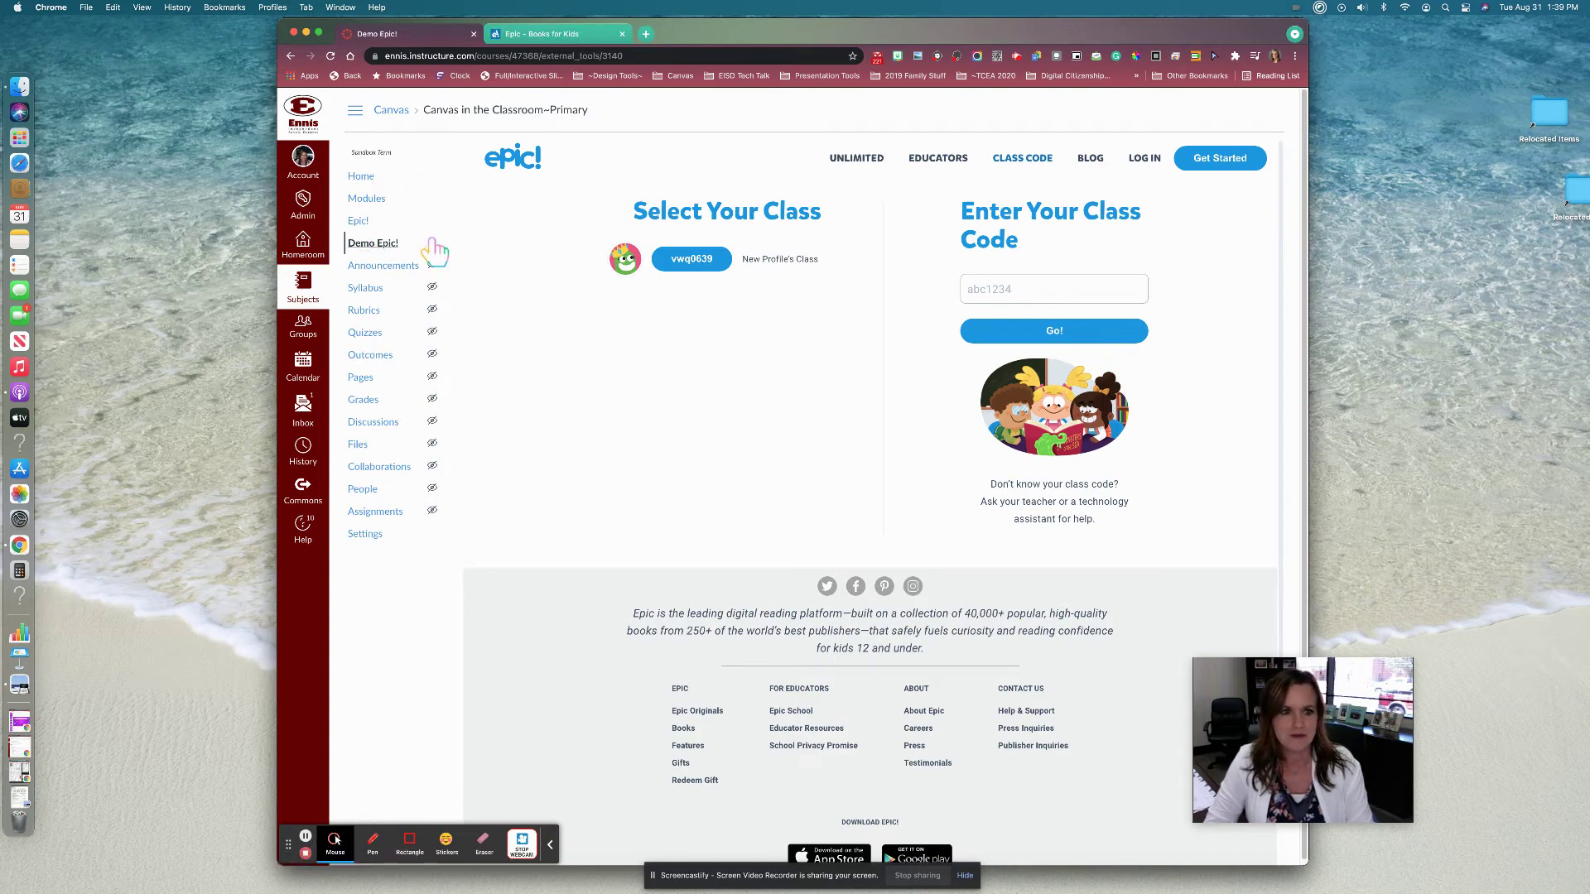
click(372, 201)
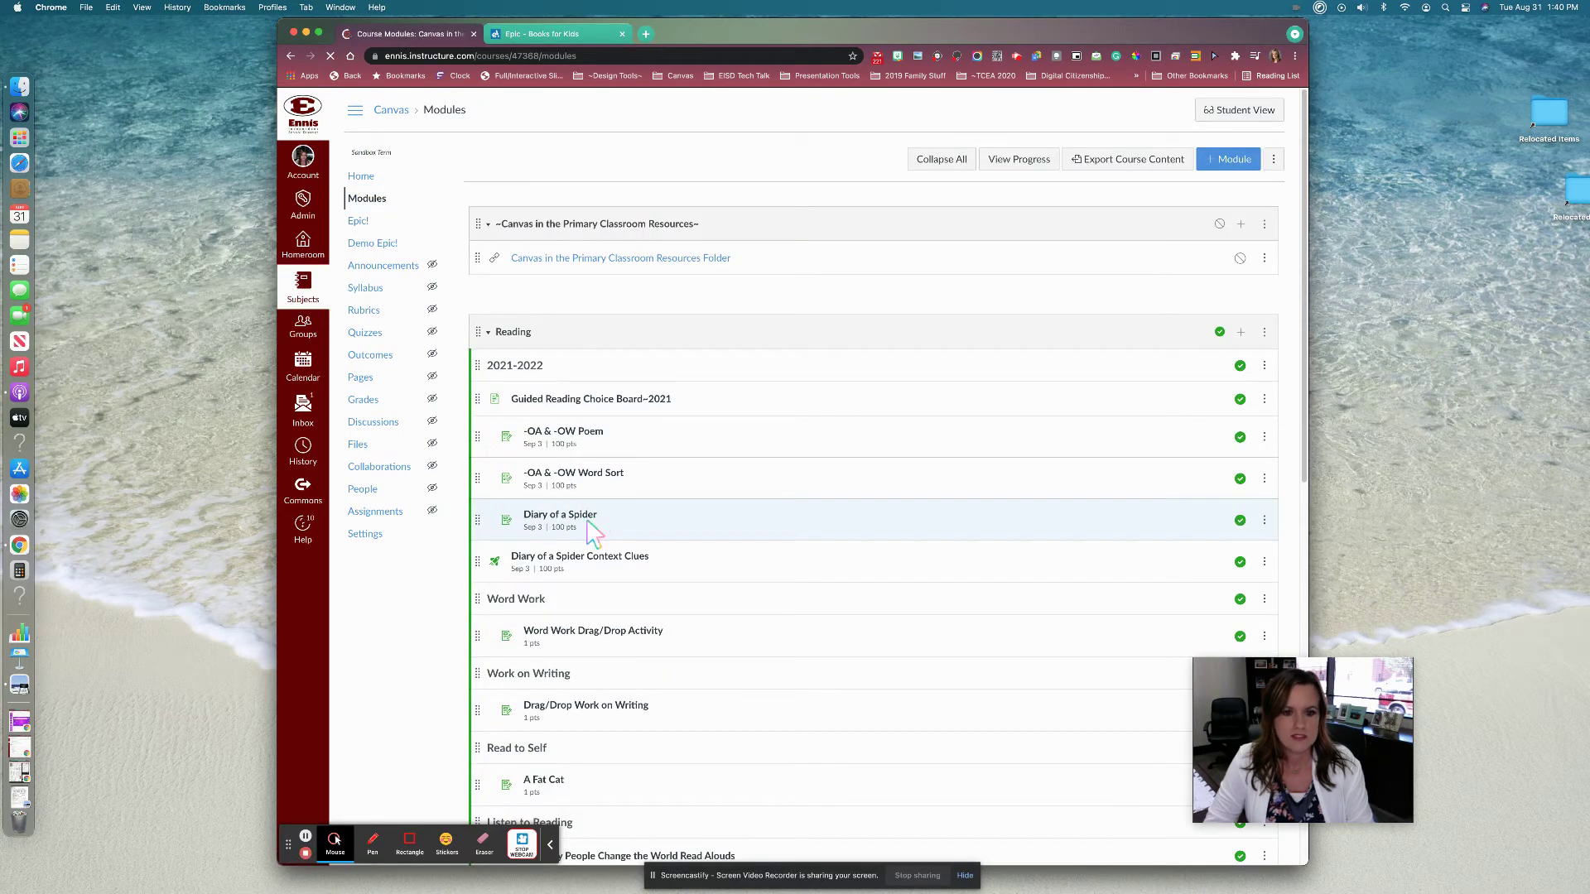
- Open the Diary of a Spider assignment from Modules and enter its edit settings
click(584, 516)
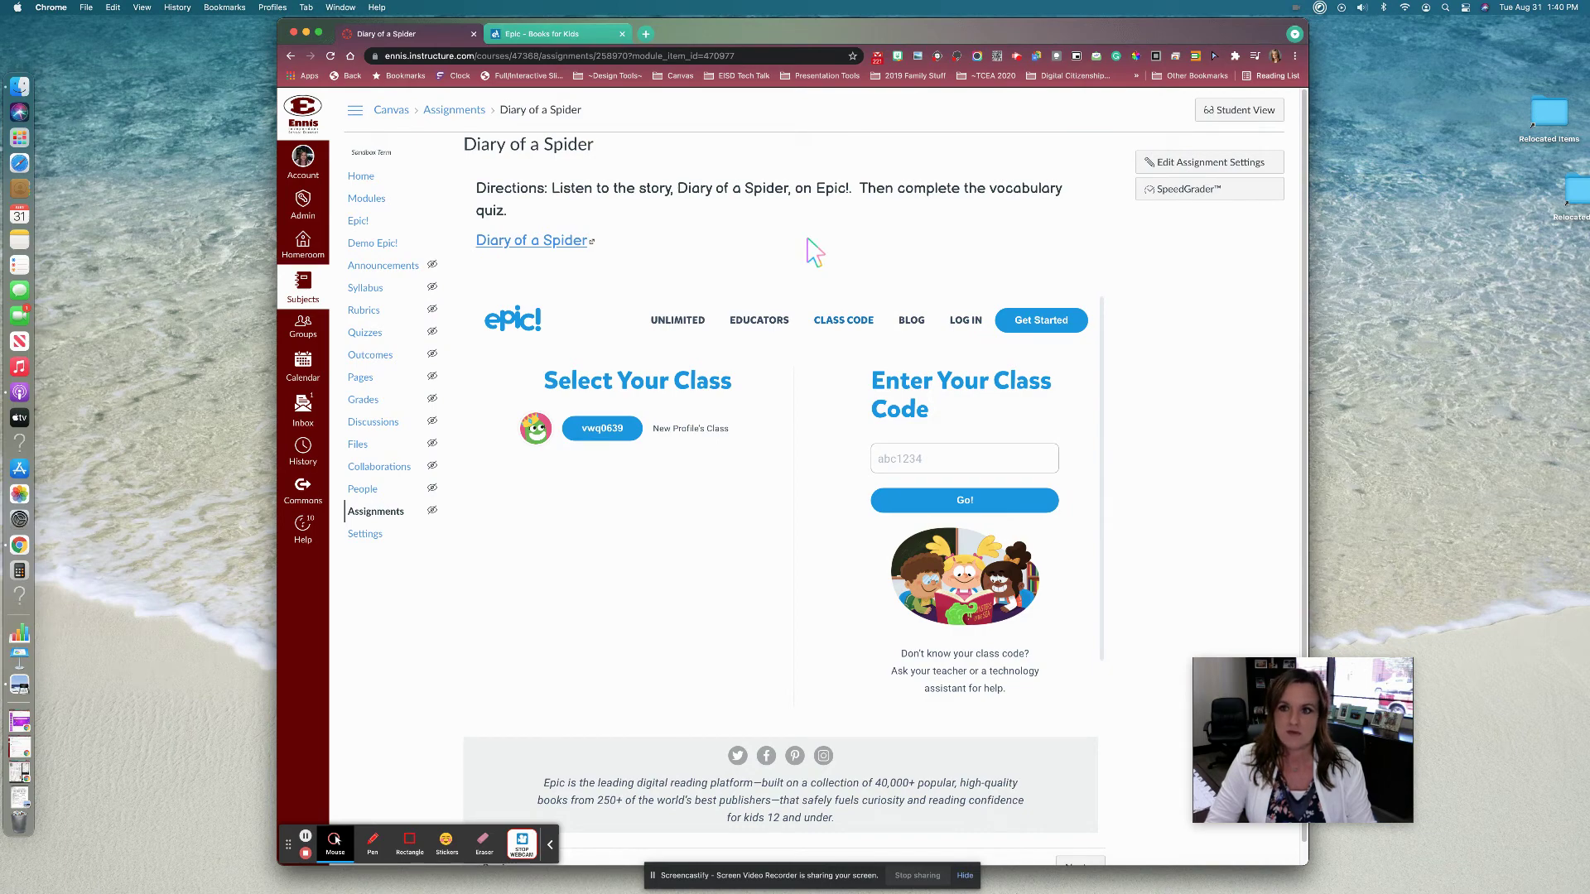
click(1248, 165)
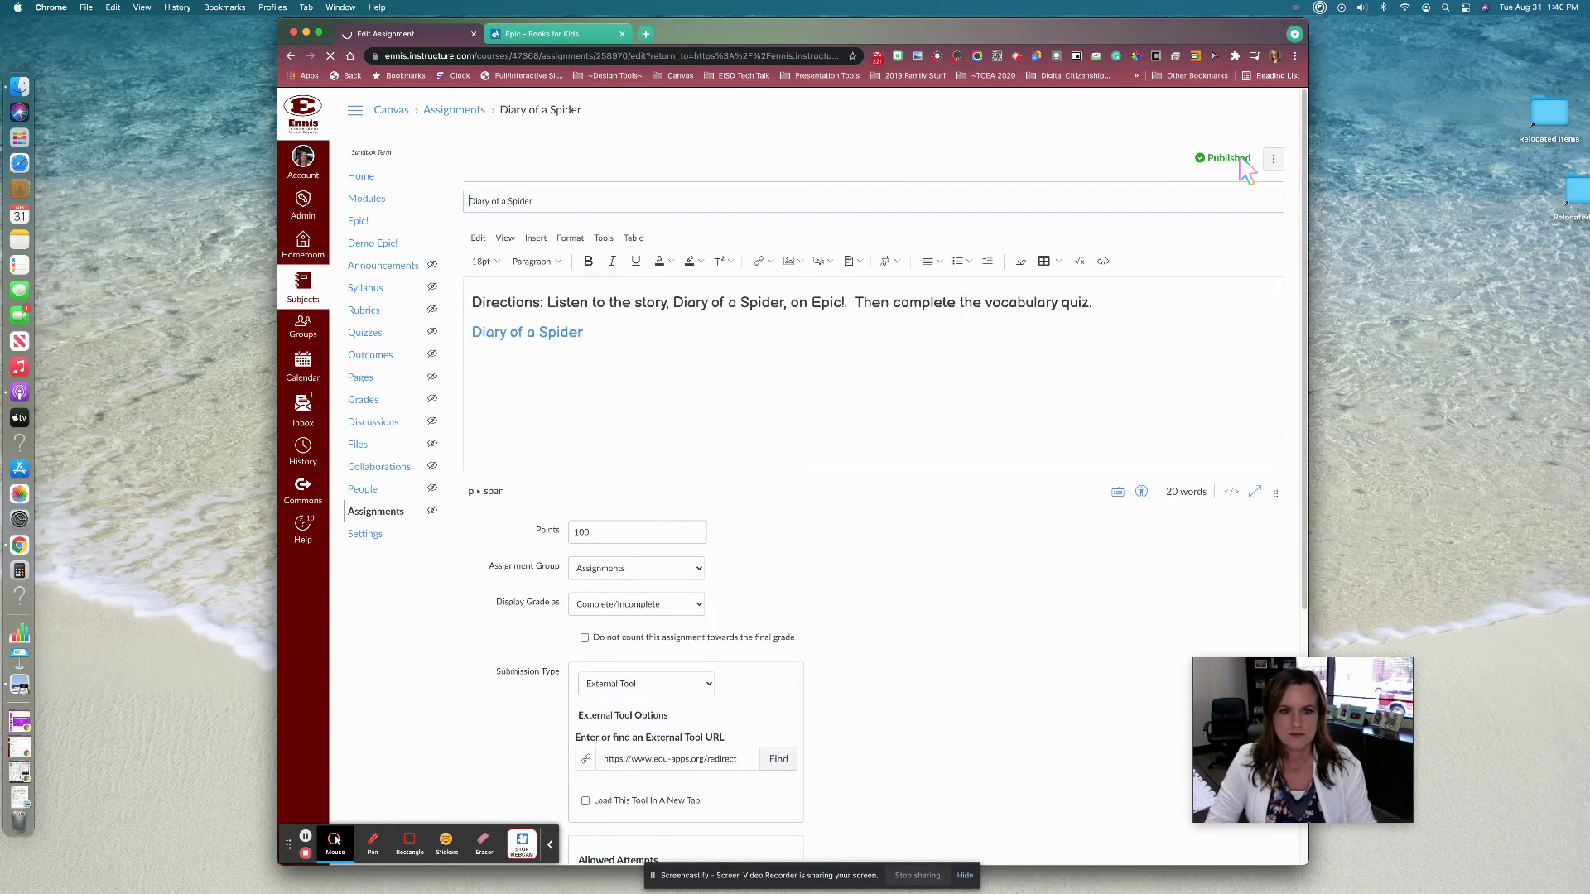
- Extend the assignment title to 'Diary of a Spider Read Aloud'
click(622, 202)
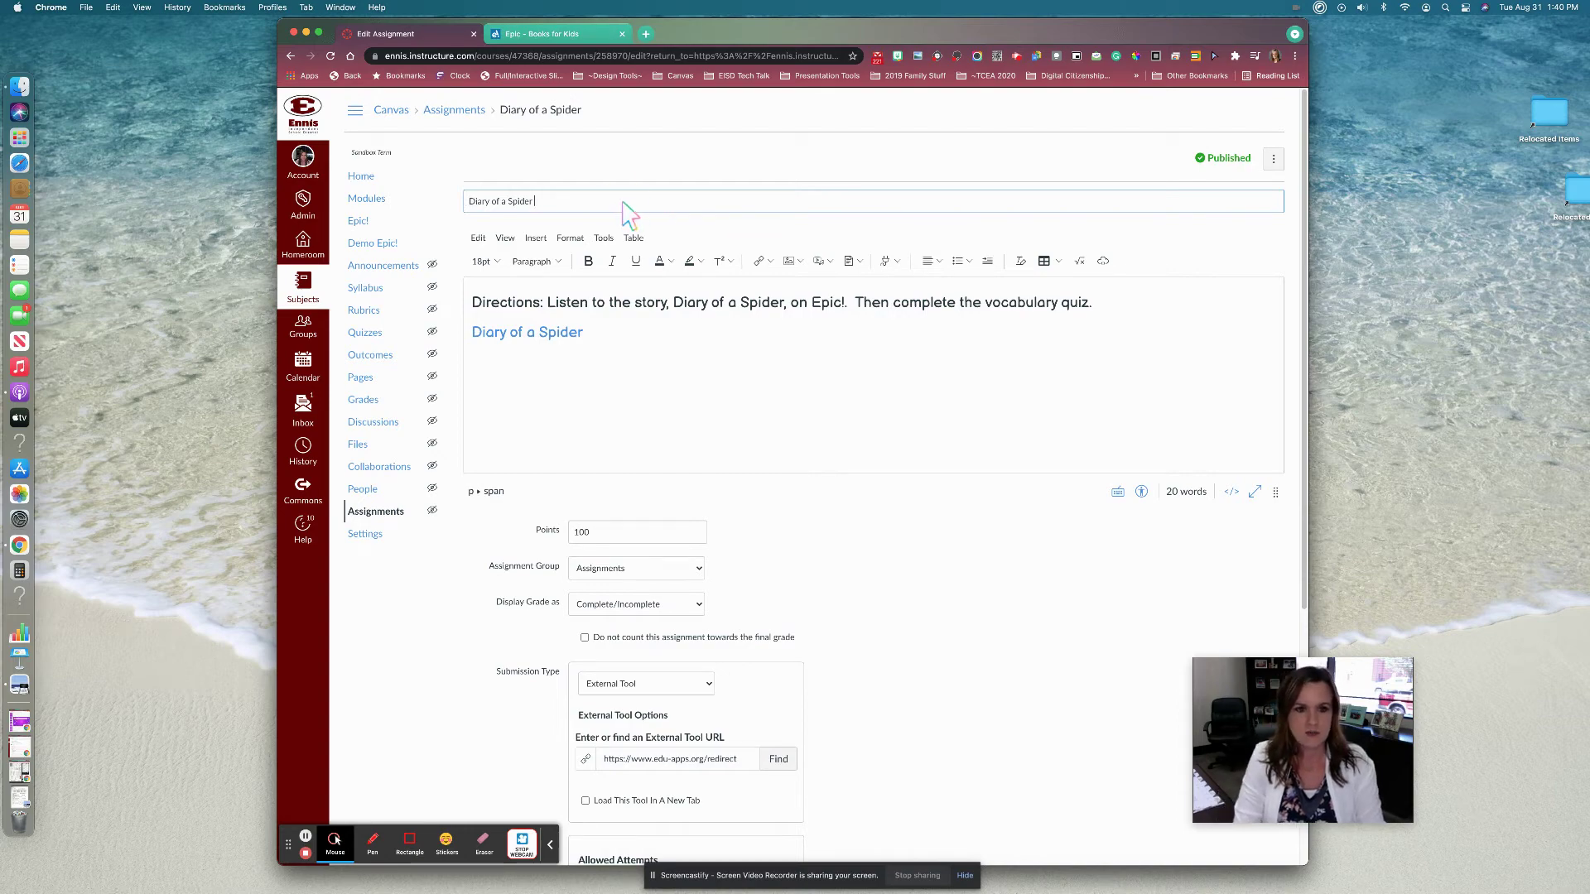
text(Read Aloud)
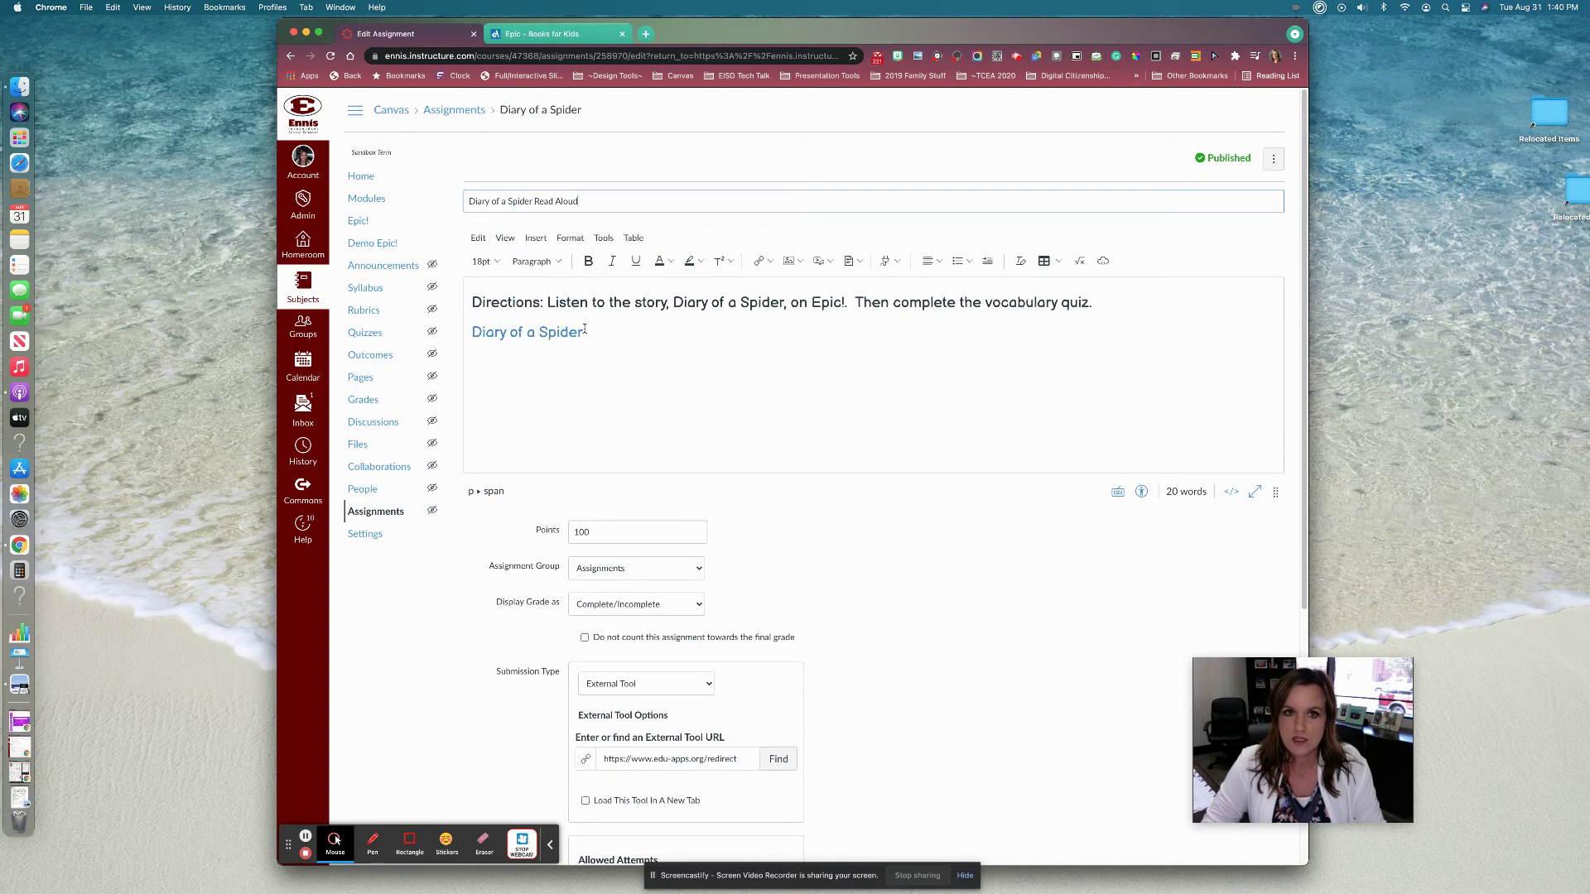
- In the Epic teacher dashboard, search 'diary of' and open the Diary of a Spider audiobook
click(554, 35)
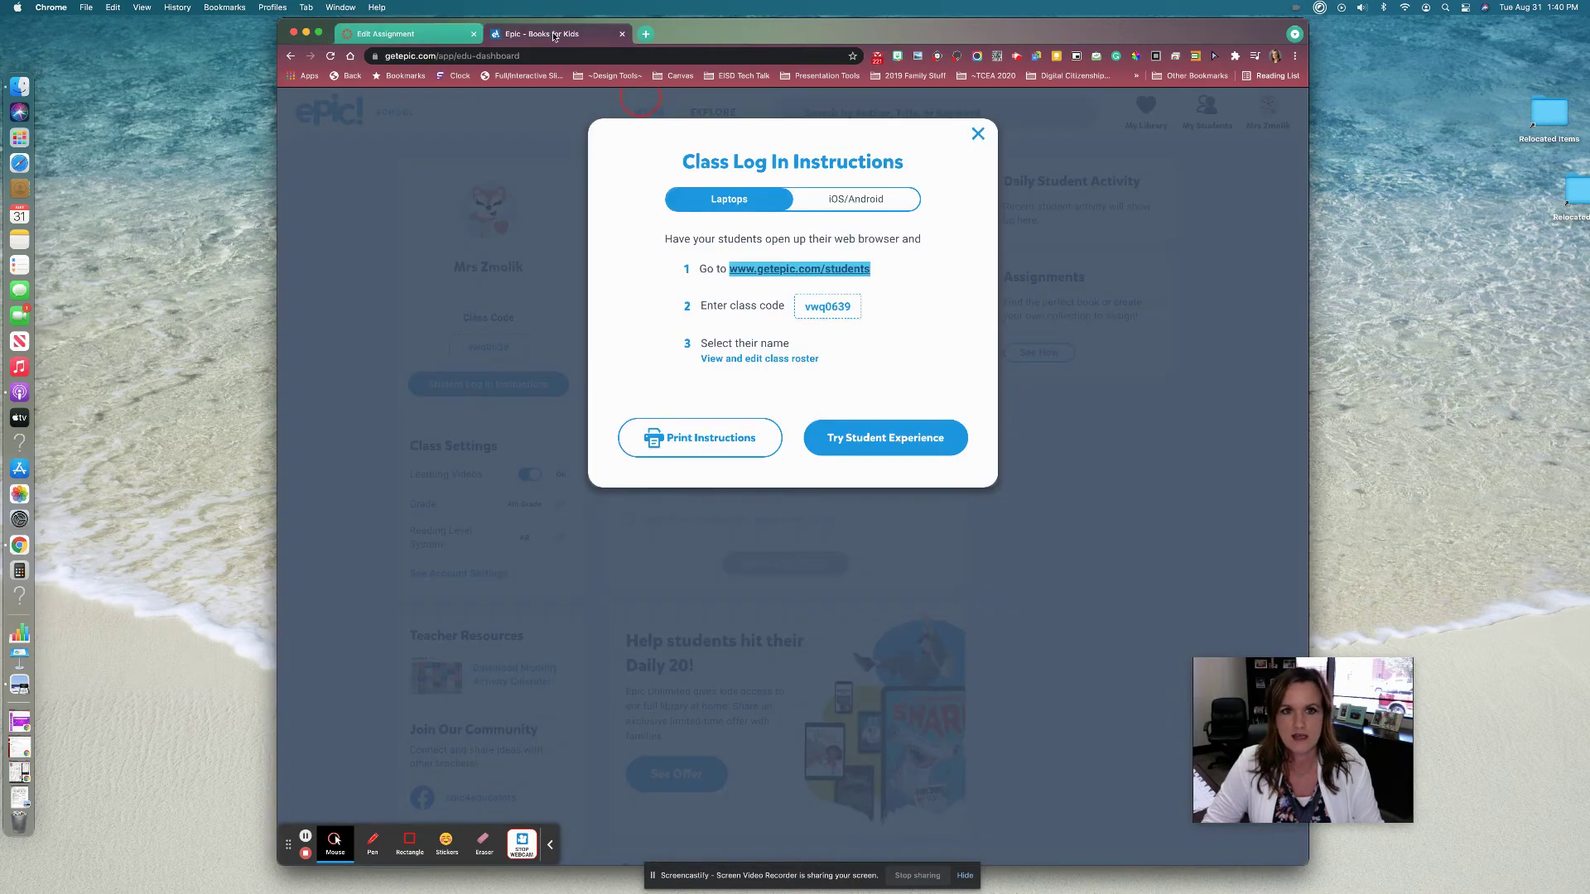
click(978, 133)
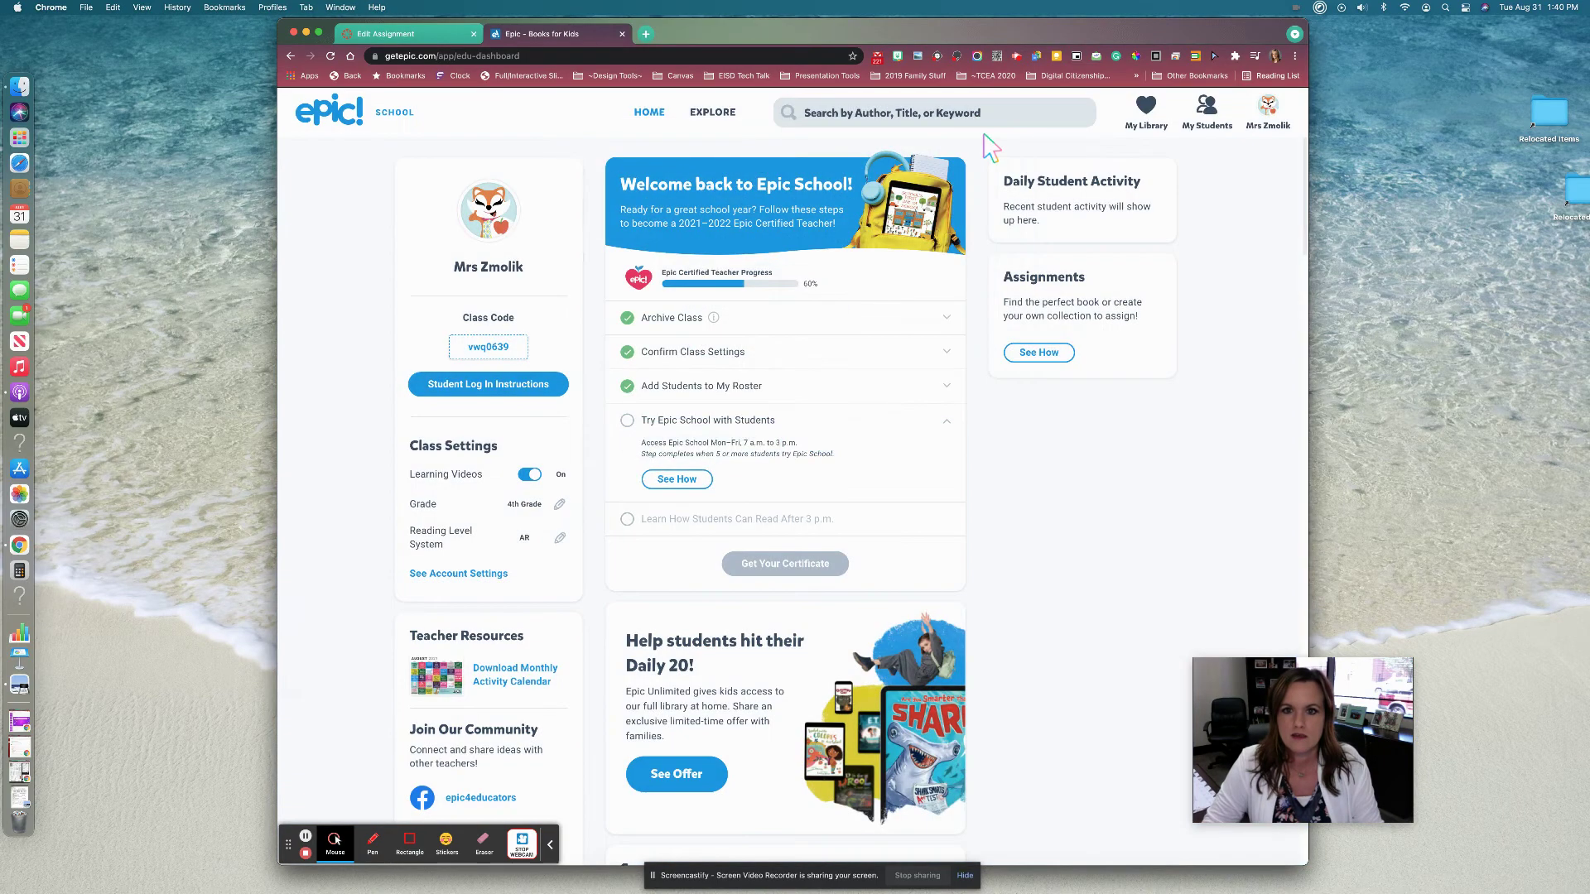
click(869, 109)
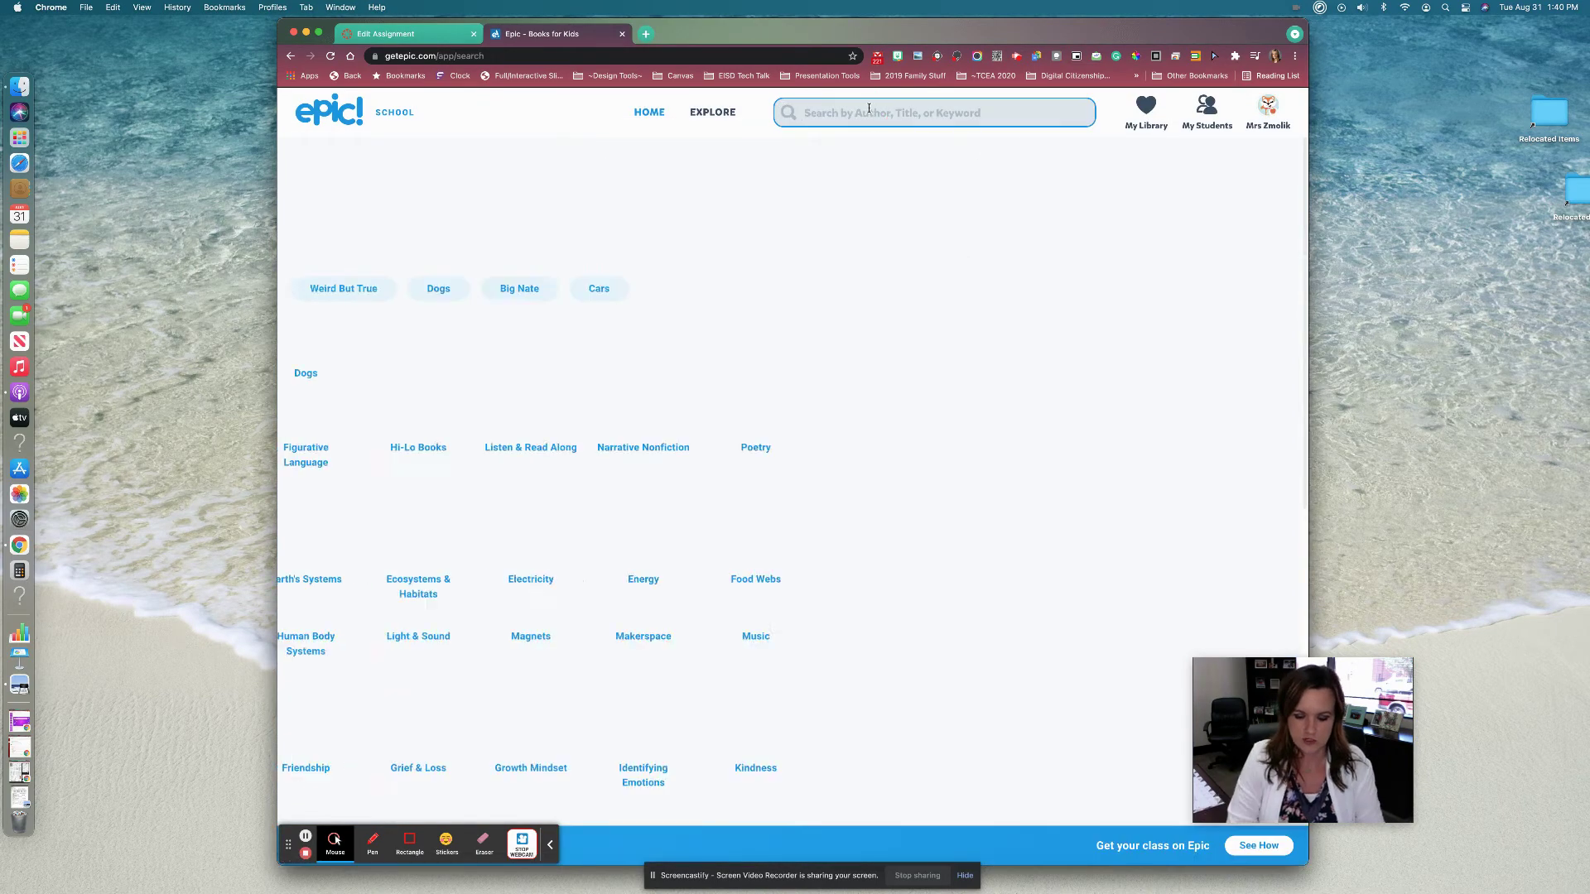
text(diary)
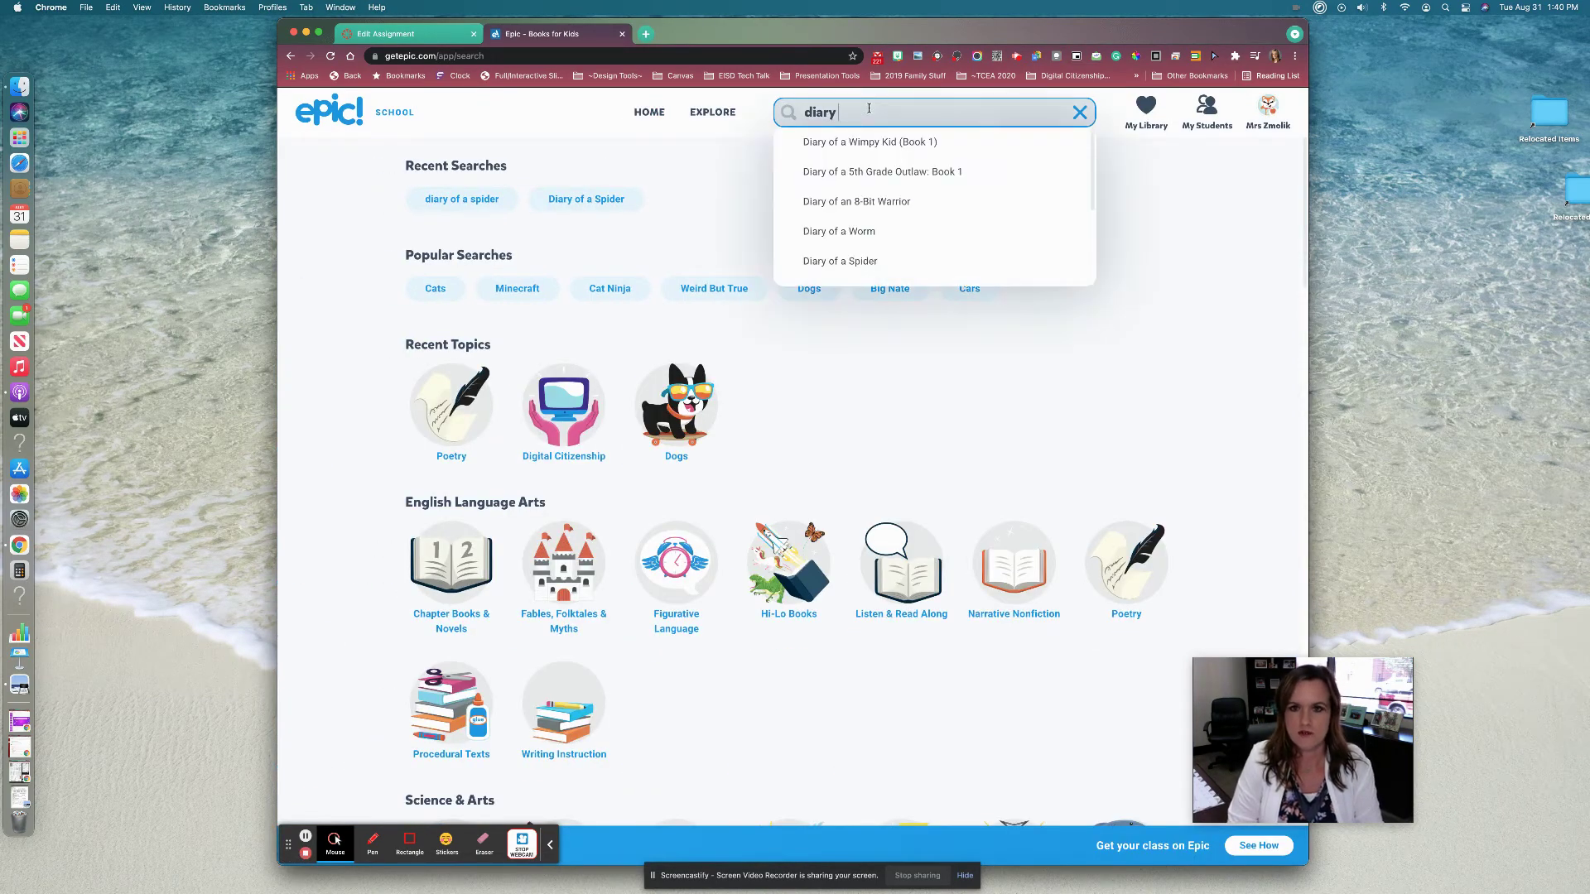
text( of)
click(837, 261)
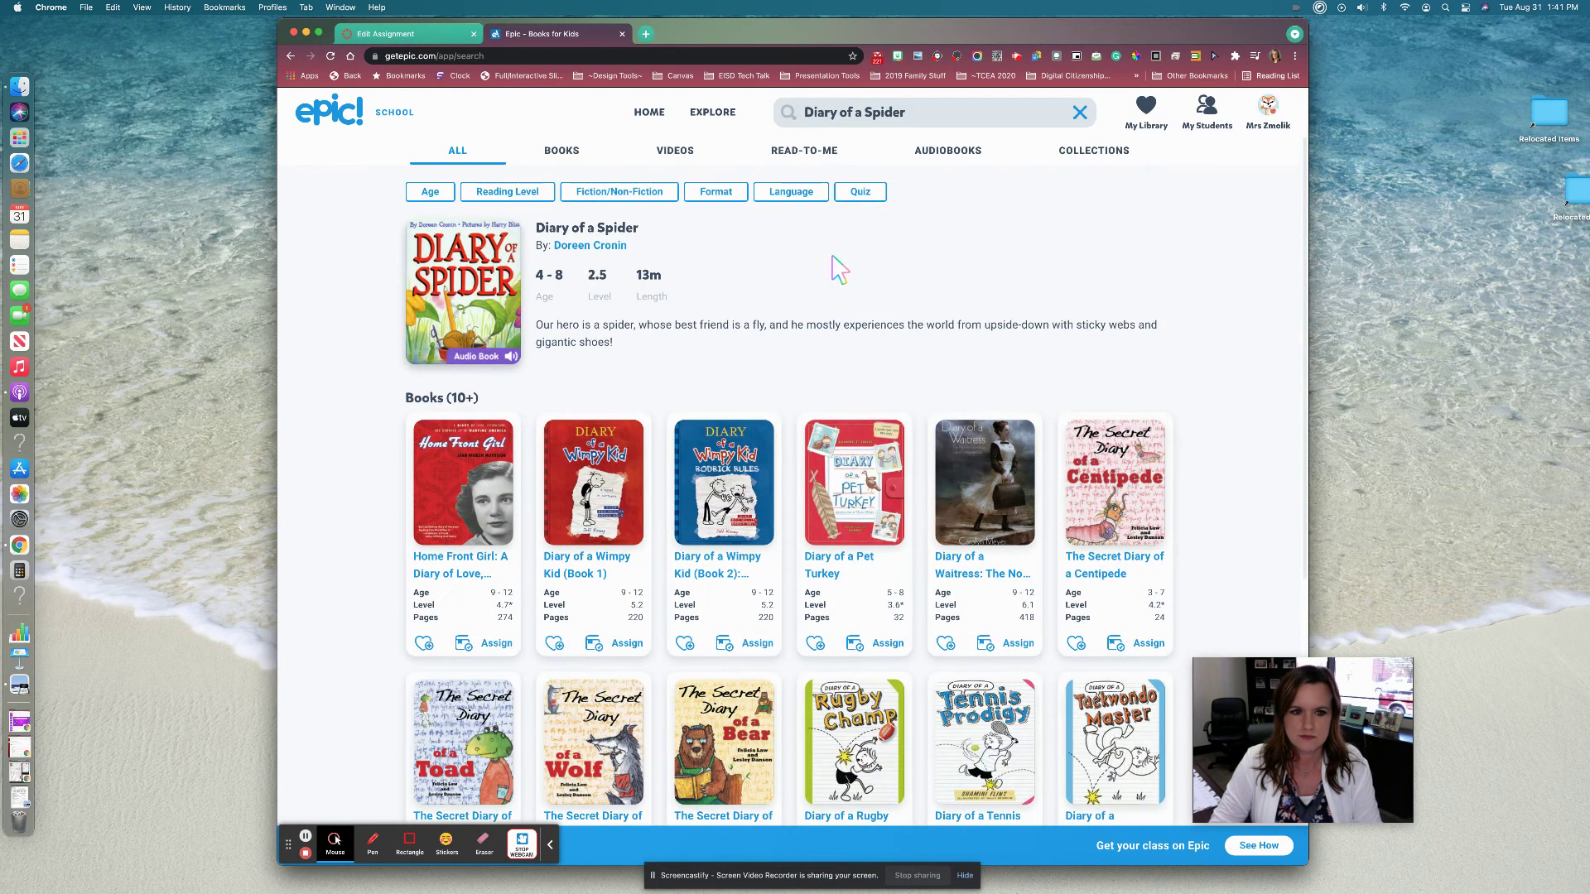
click(474, 270)
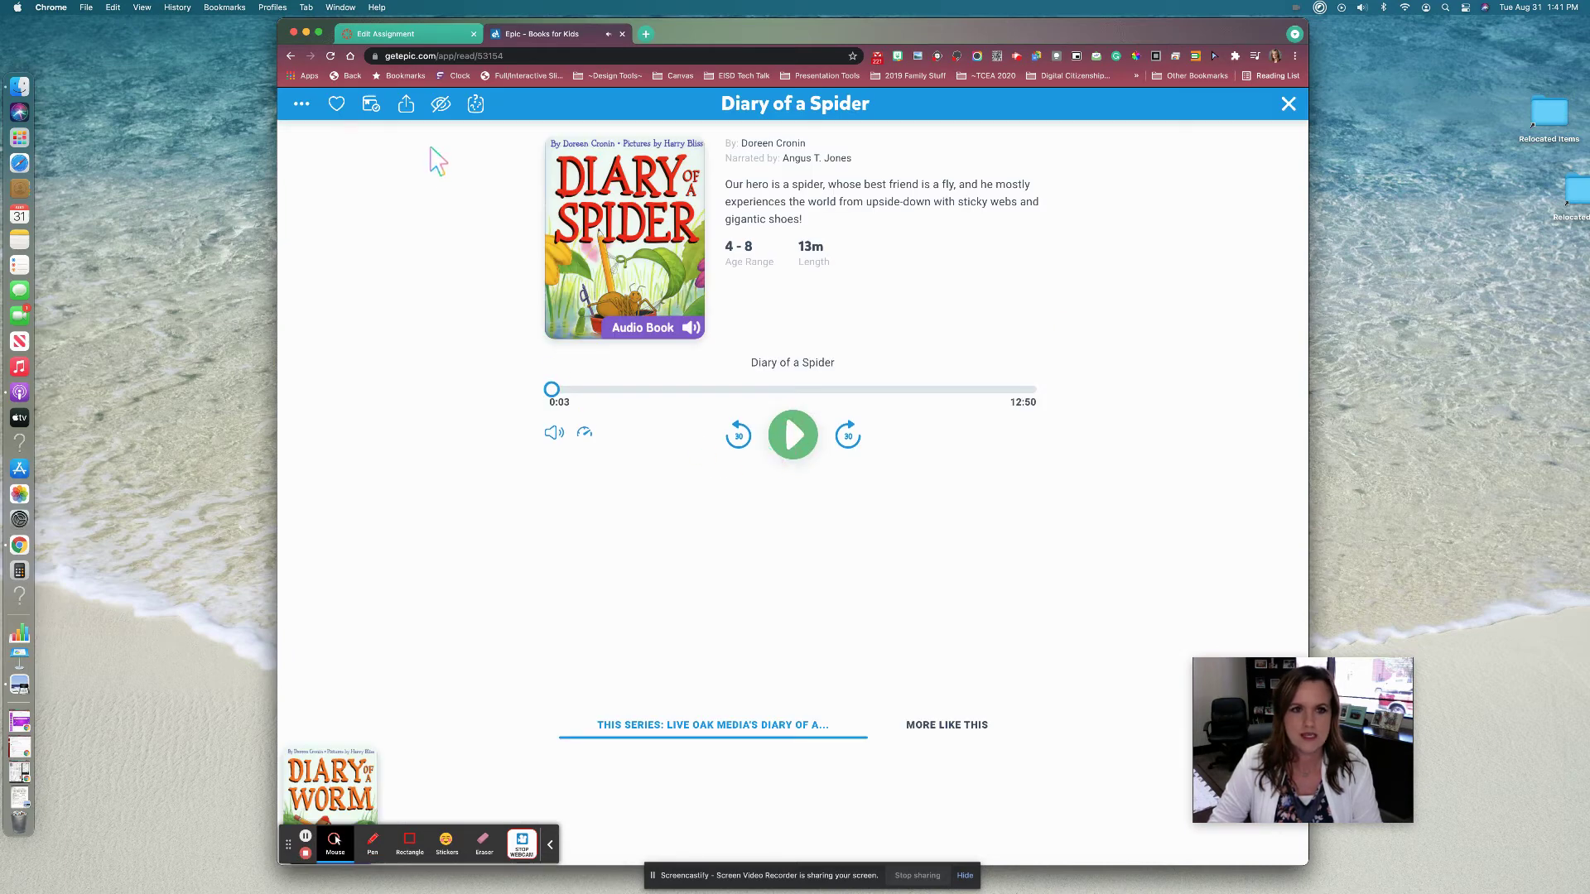
- Copy the audiobook's share link and return to the Canvas assignment editor
click(407, 104)
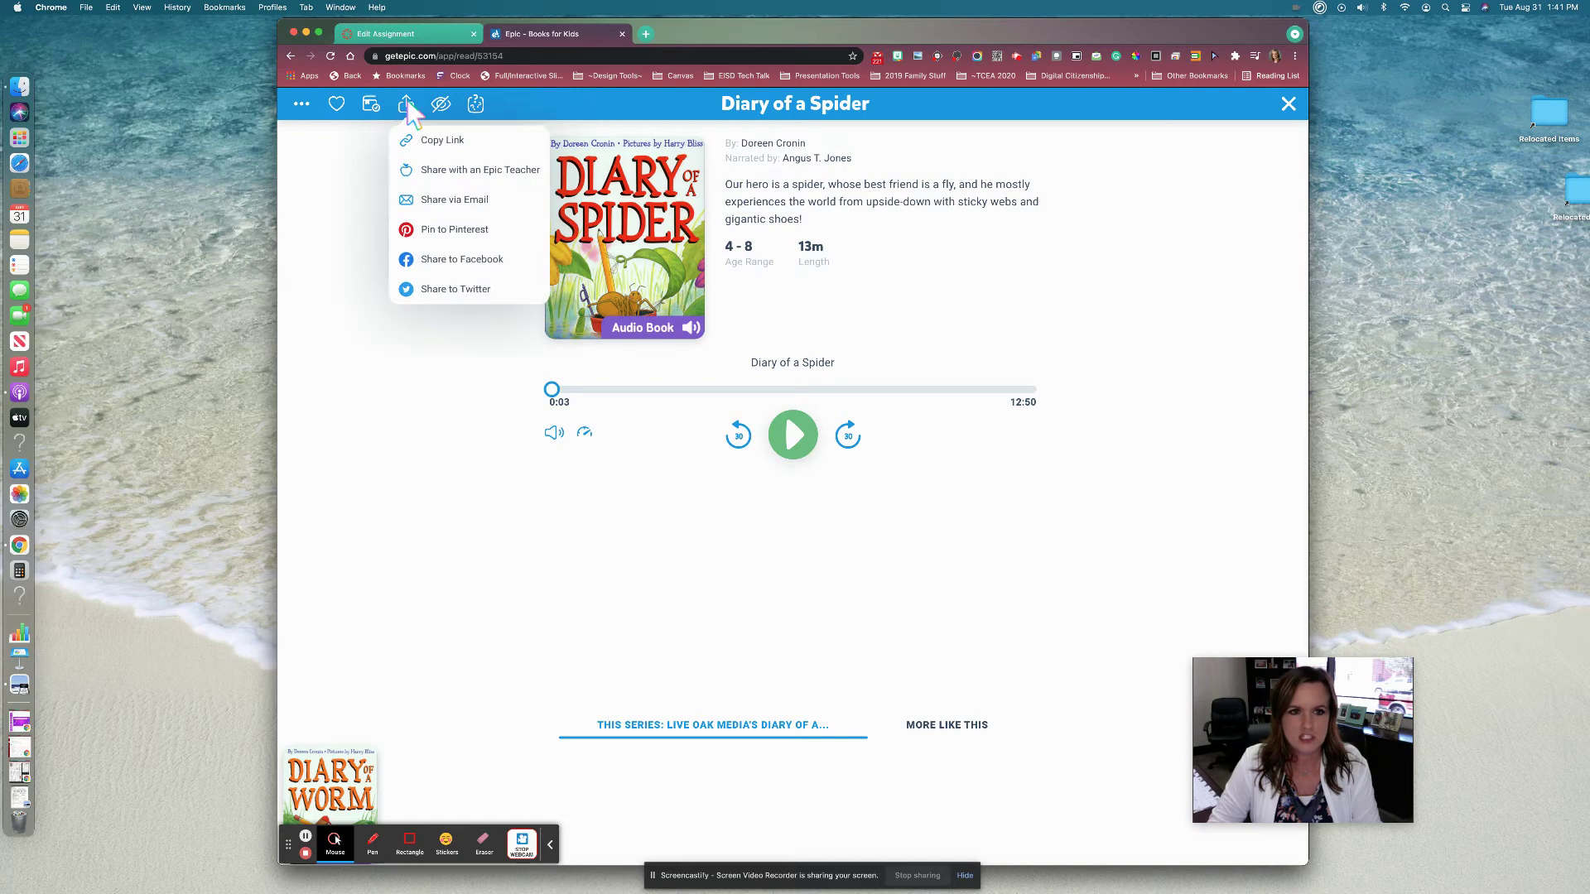
click(446, 140)
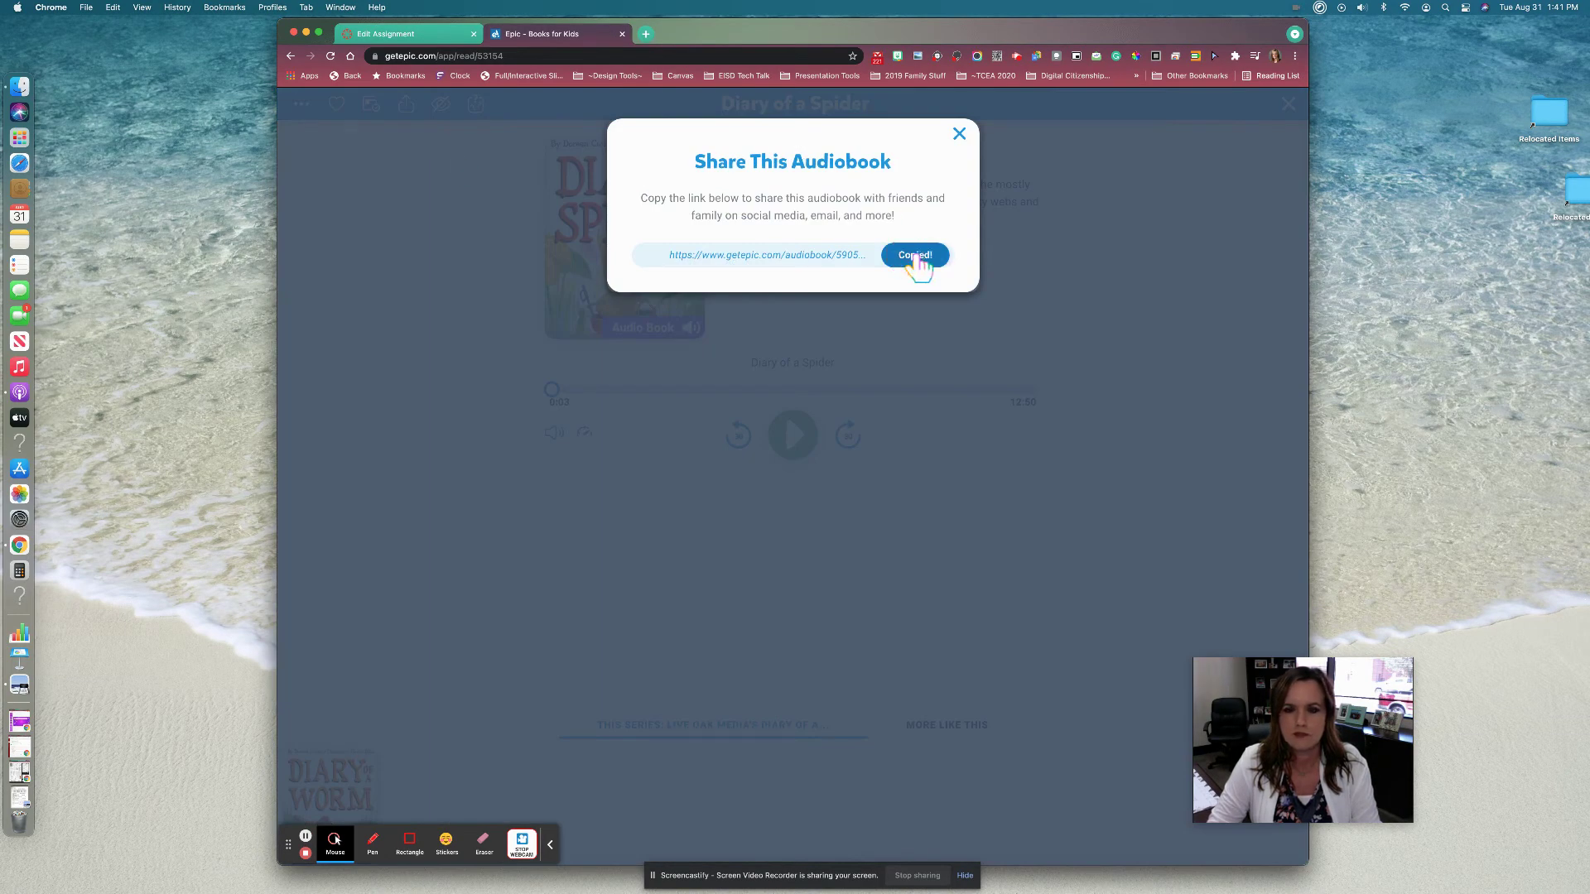
click(385, 33)
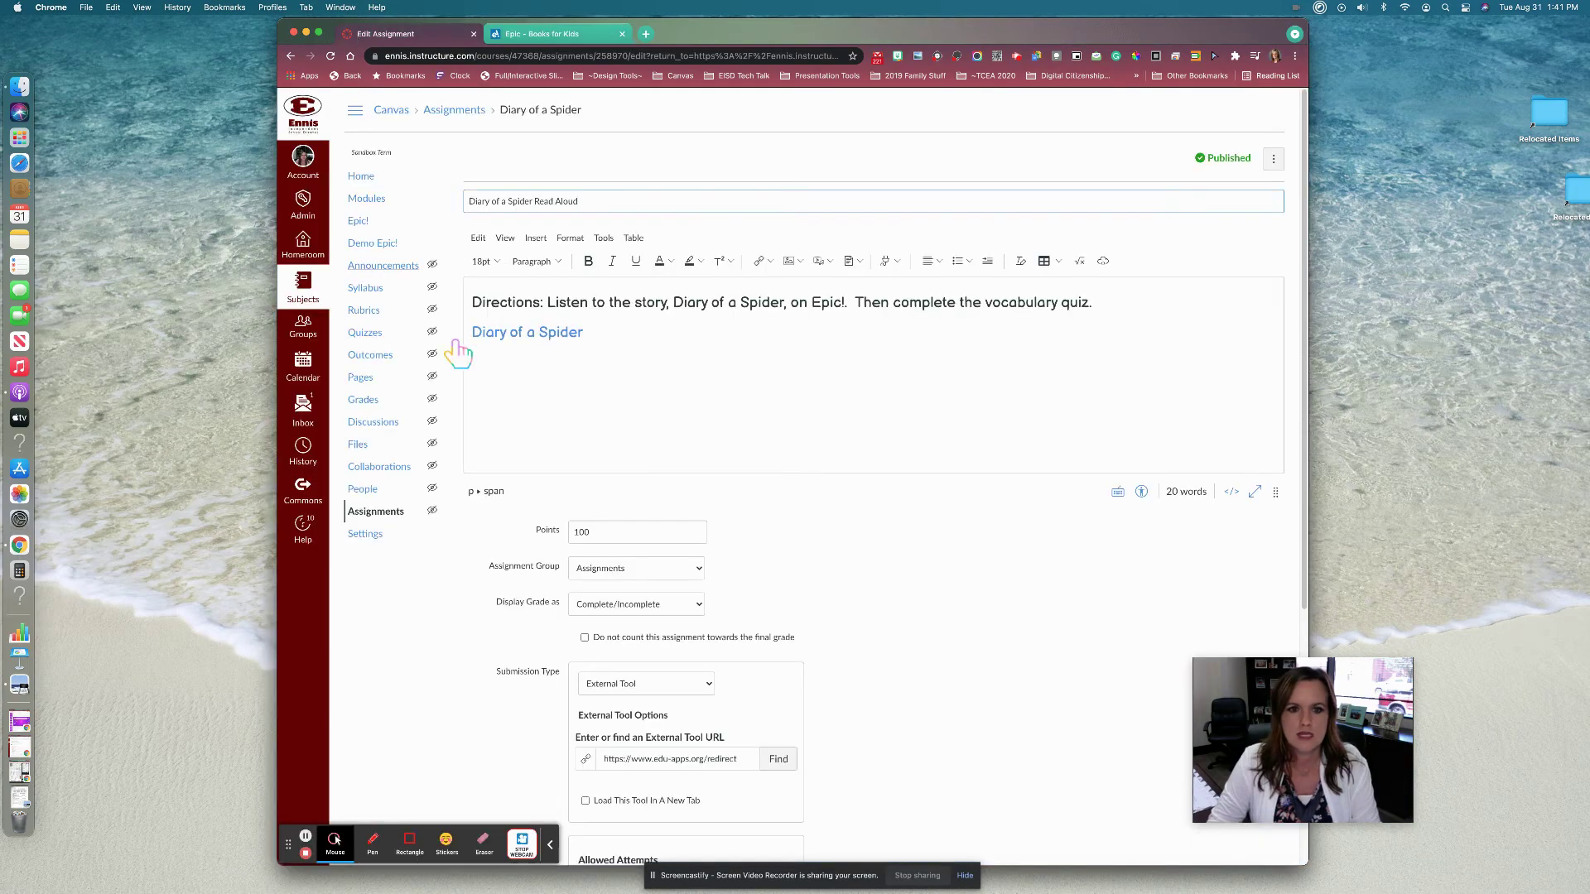
triple_click(531, 333)
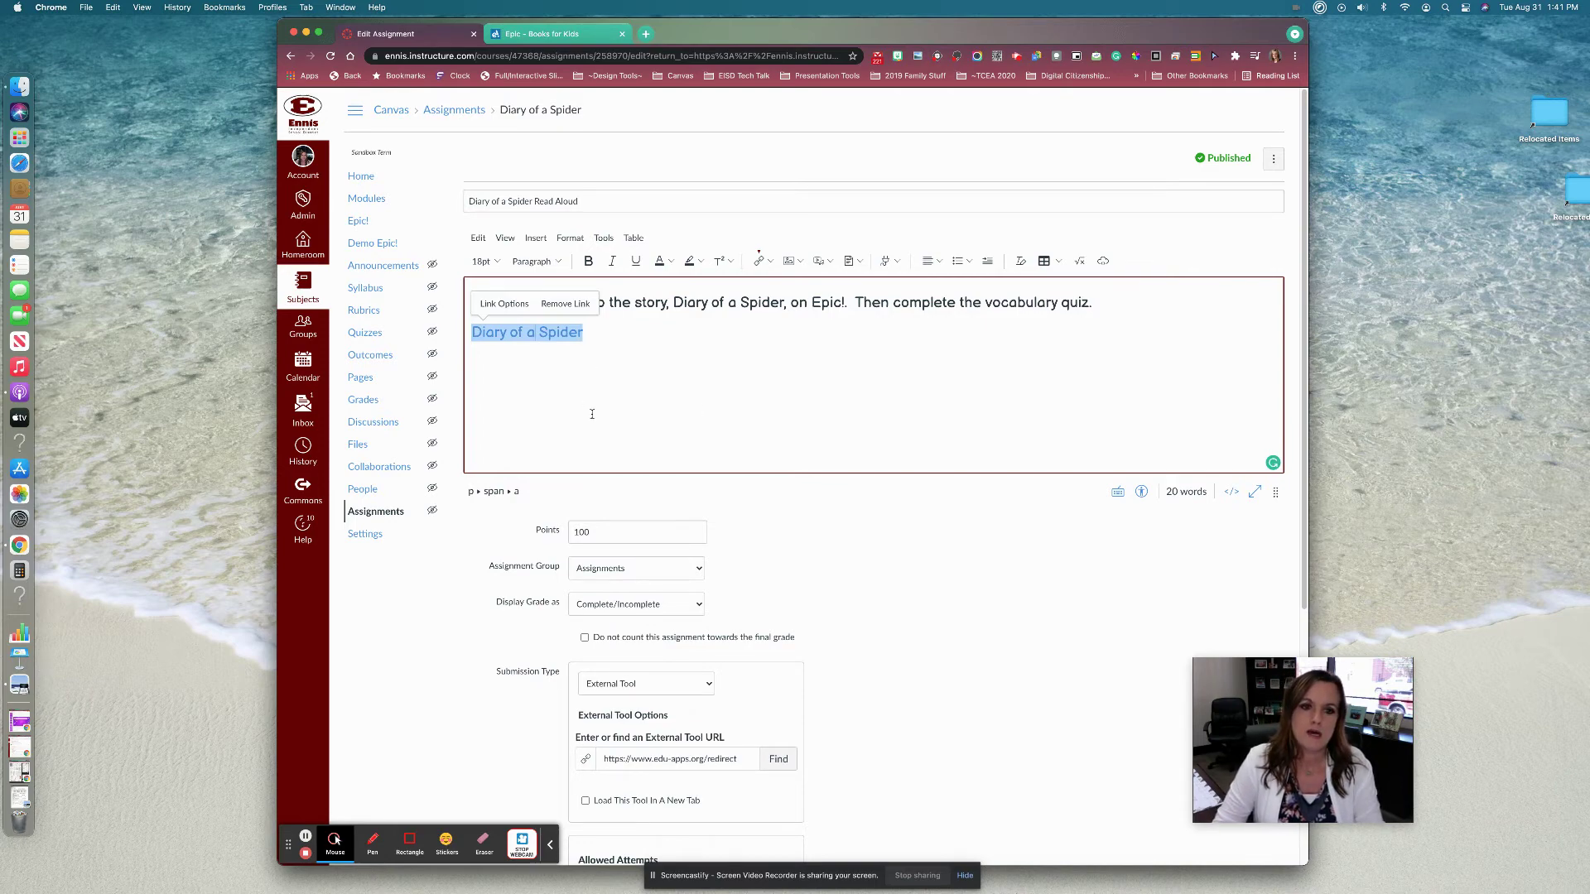
click(534, 362)
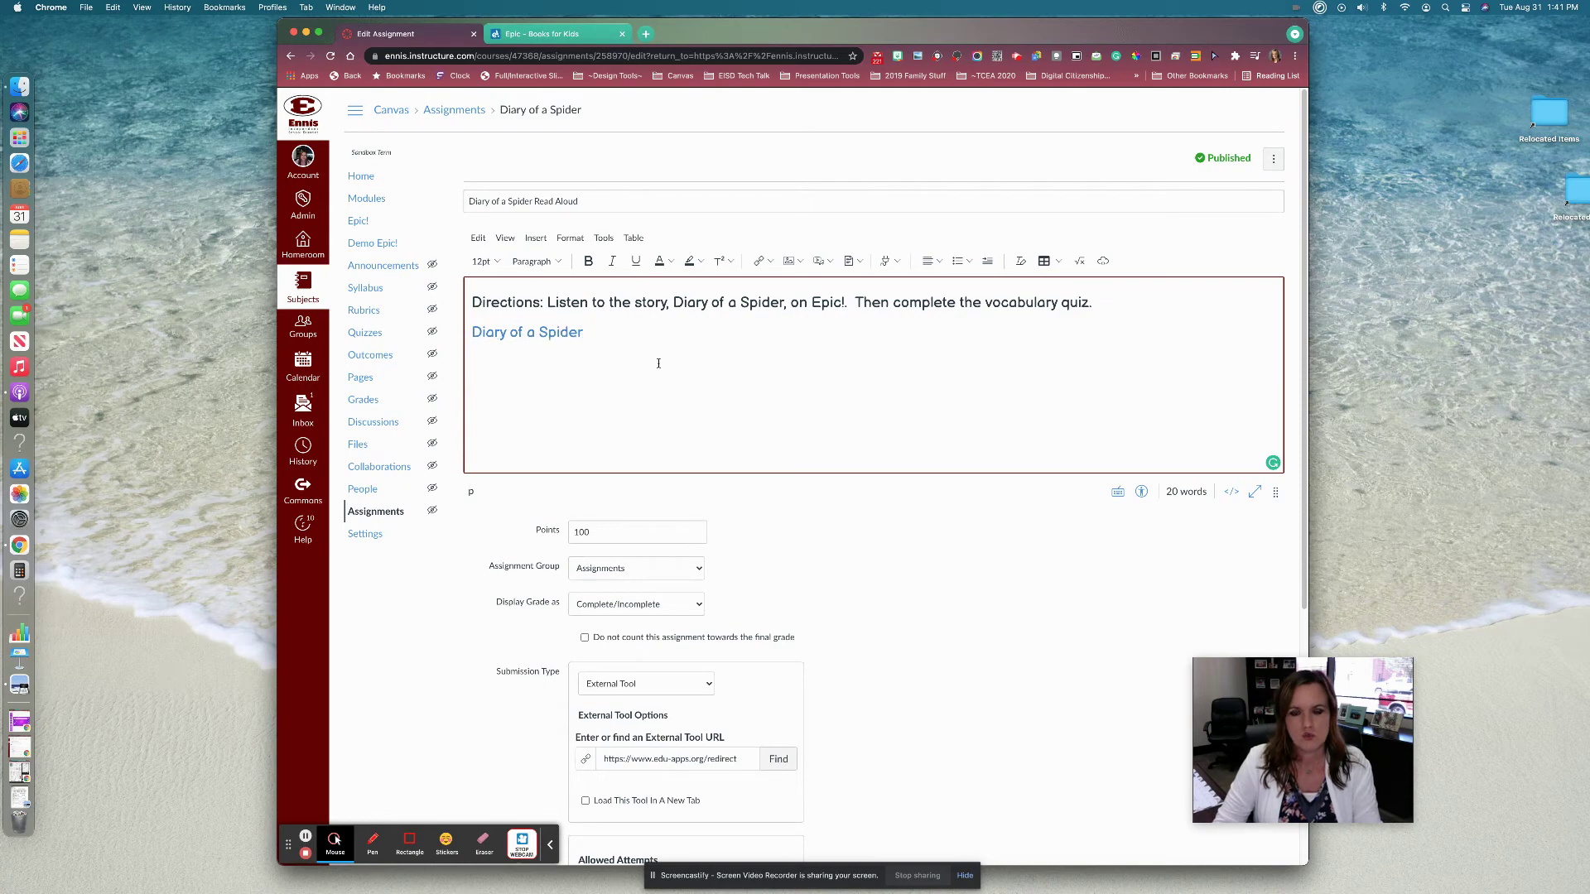
scroll(741, 399, down, 5)
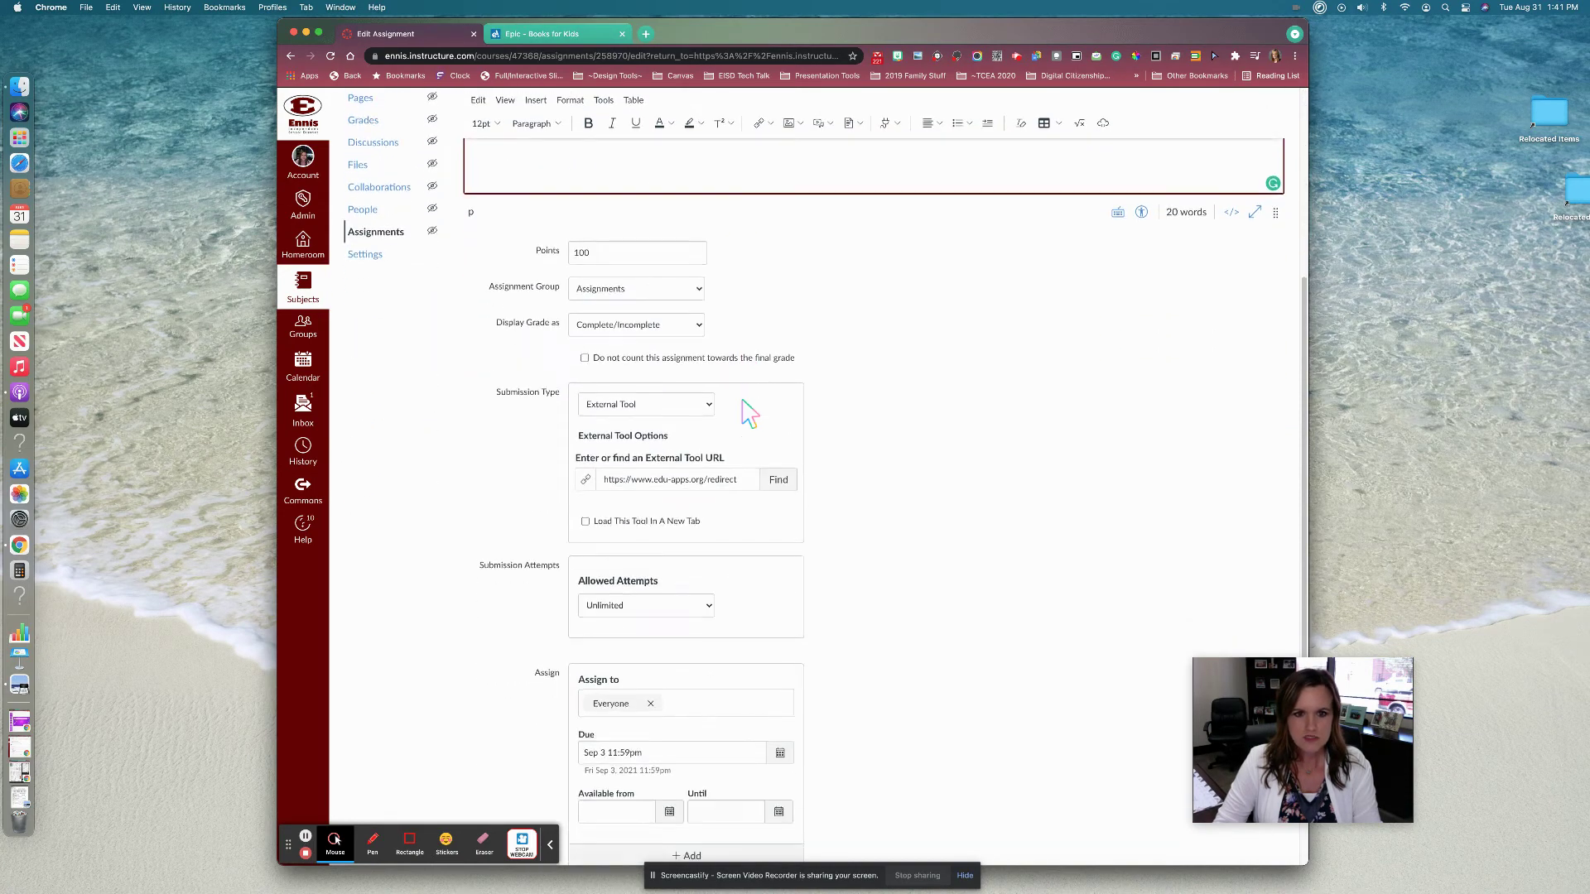
click(617, 224)
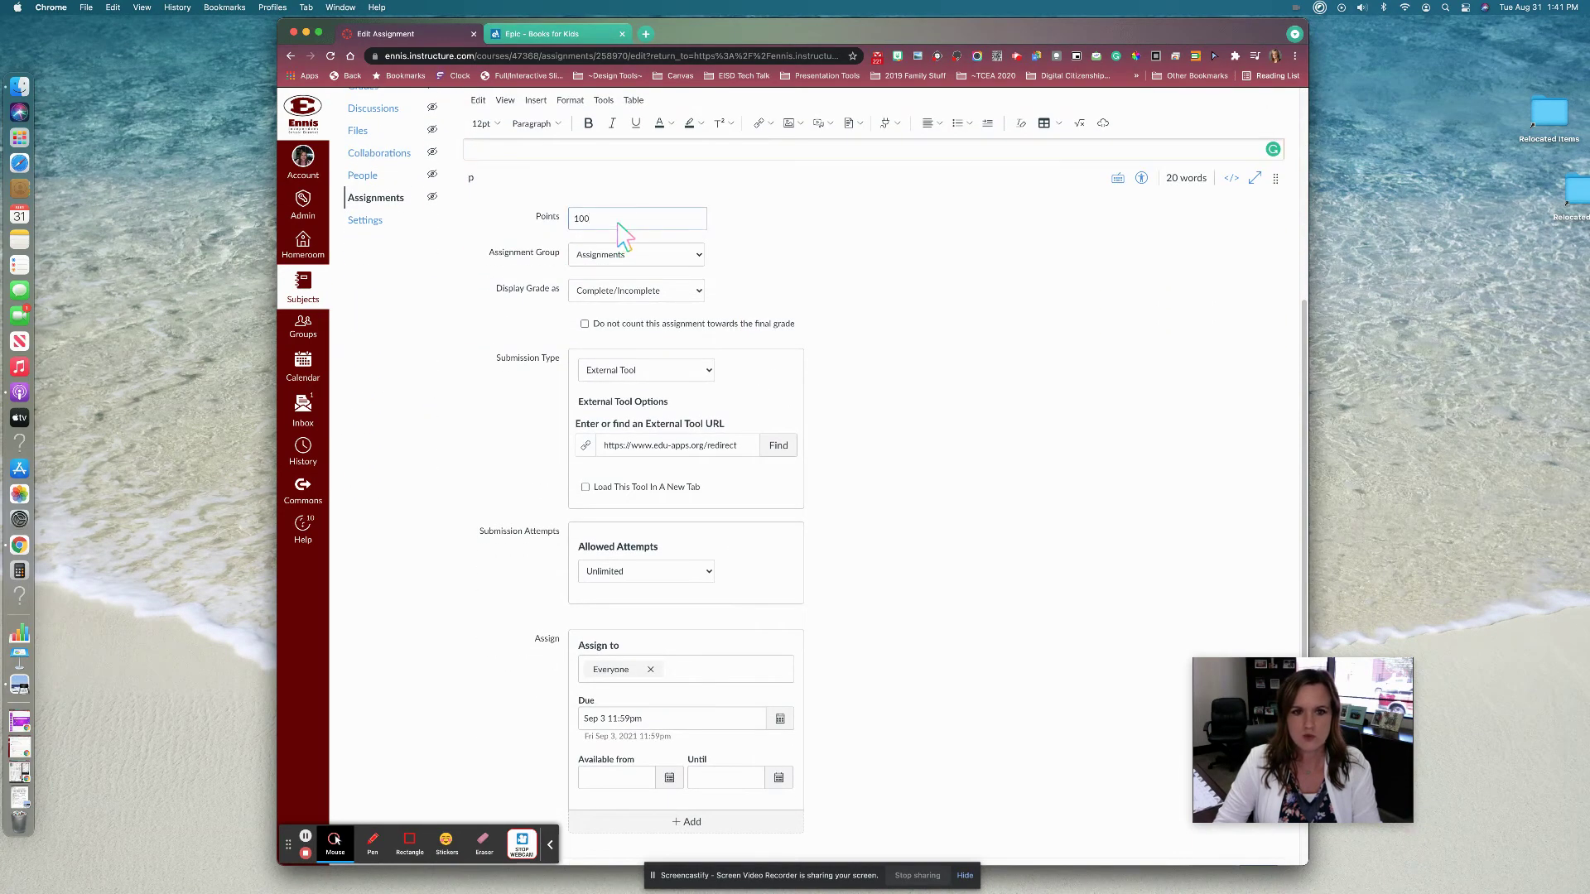
click(695, 290)
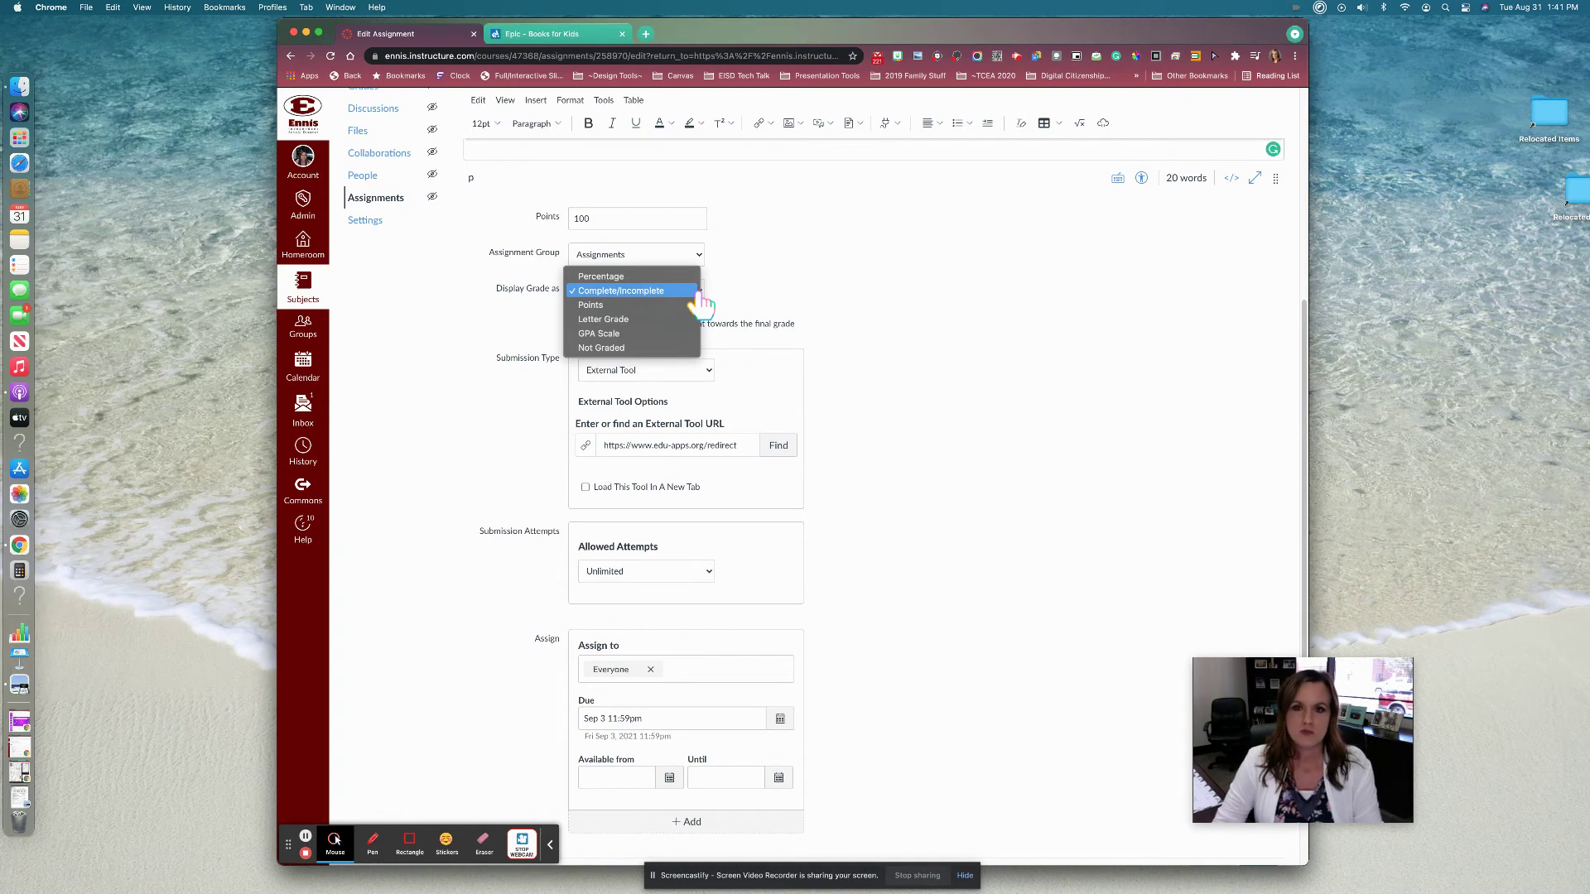
click(700, 293)
scroll(861, 303, down, 2)
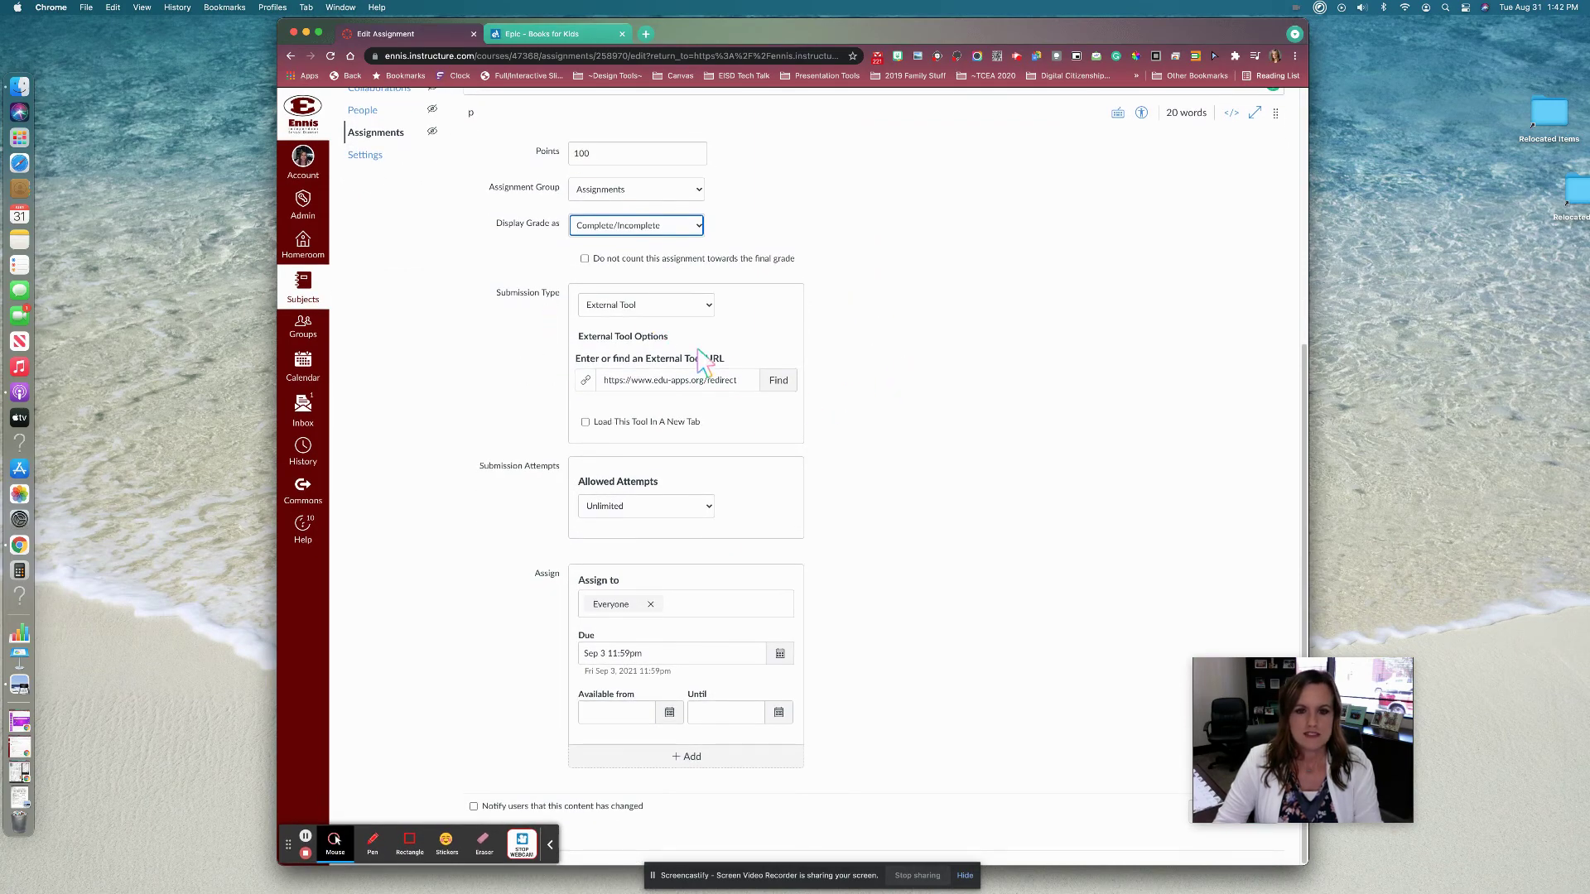
click(644, 306)
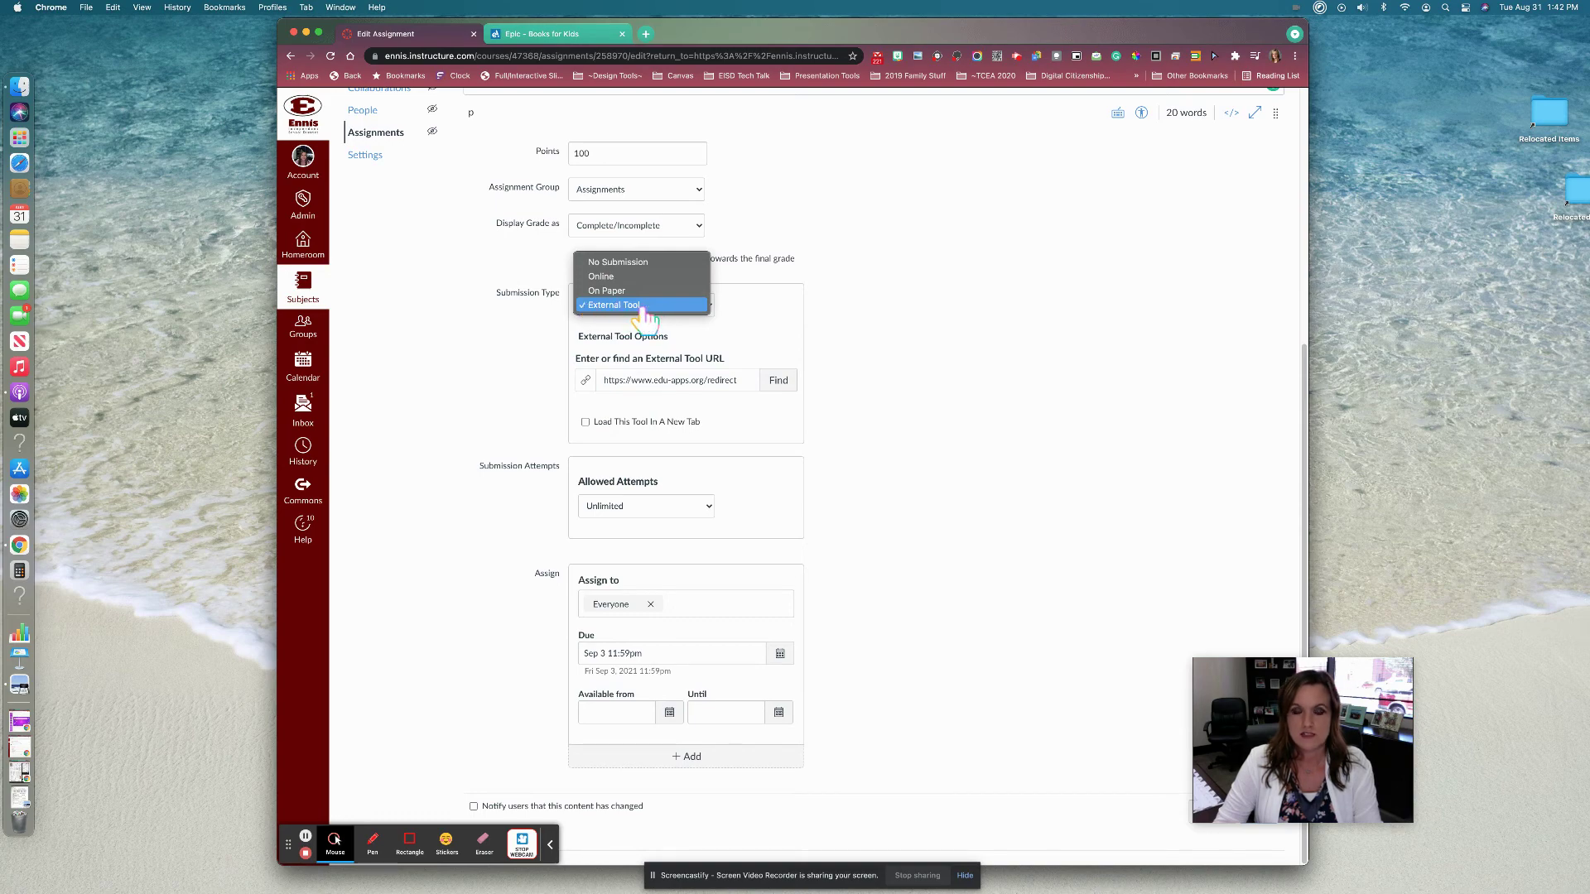
click(643, 306)
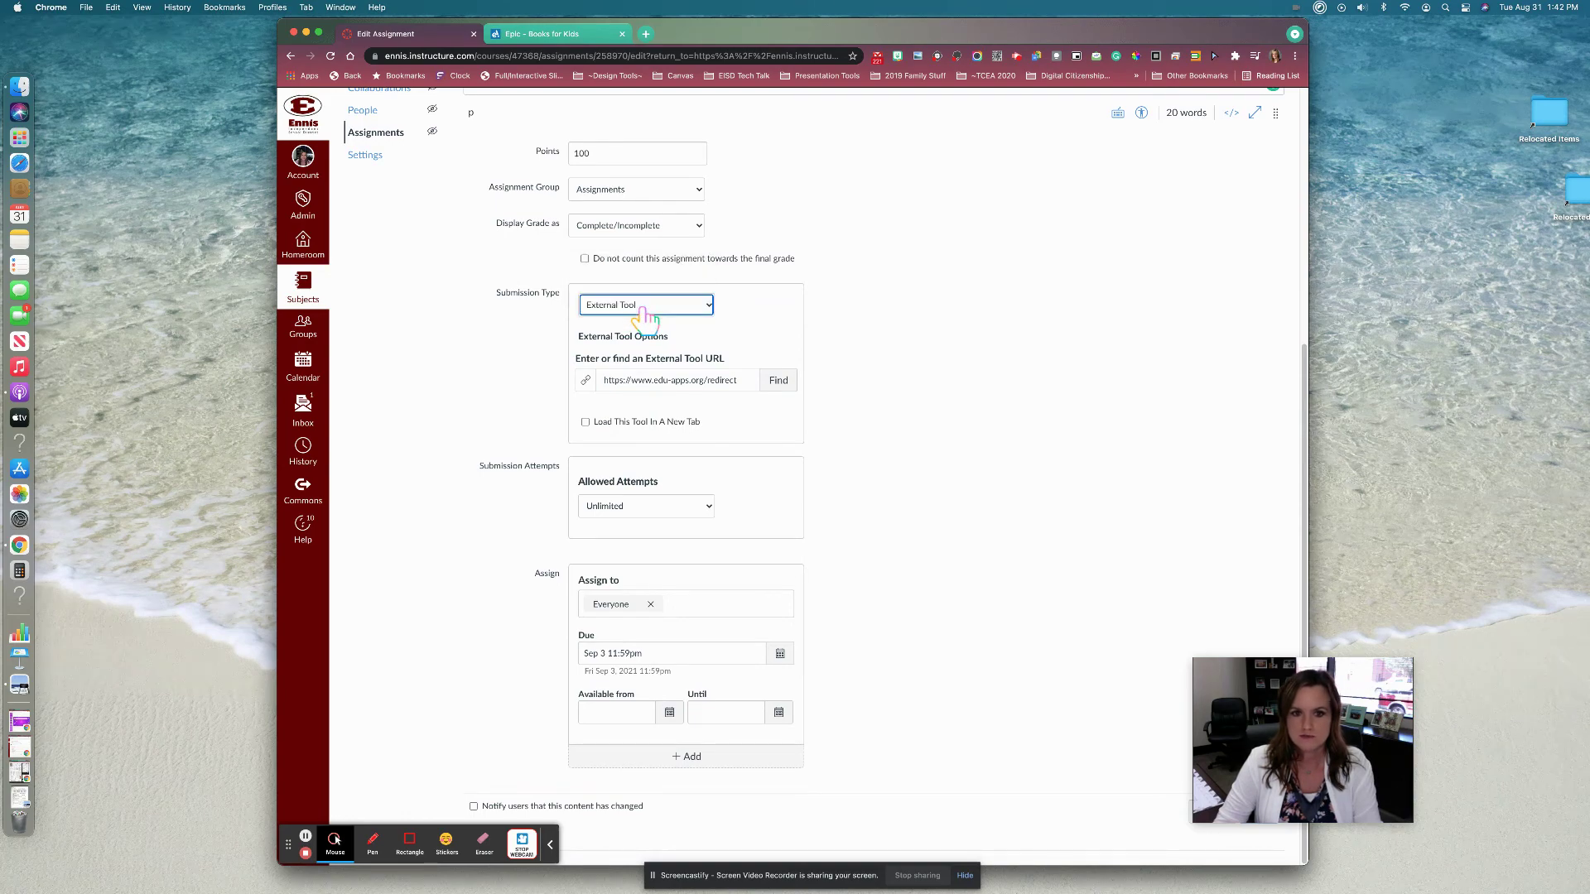
- Select Epic! from the Configure External Tool list as the assignment's submission tool
click(767, 382)
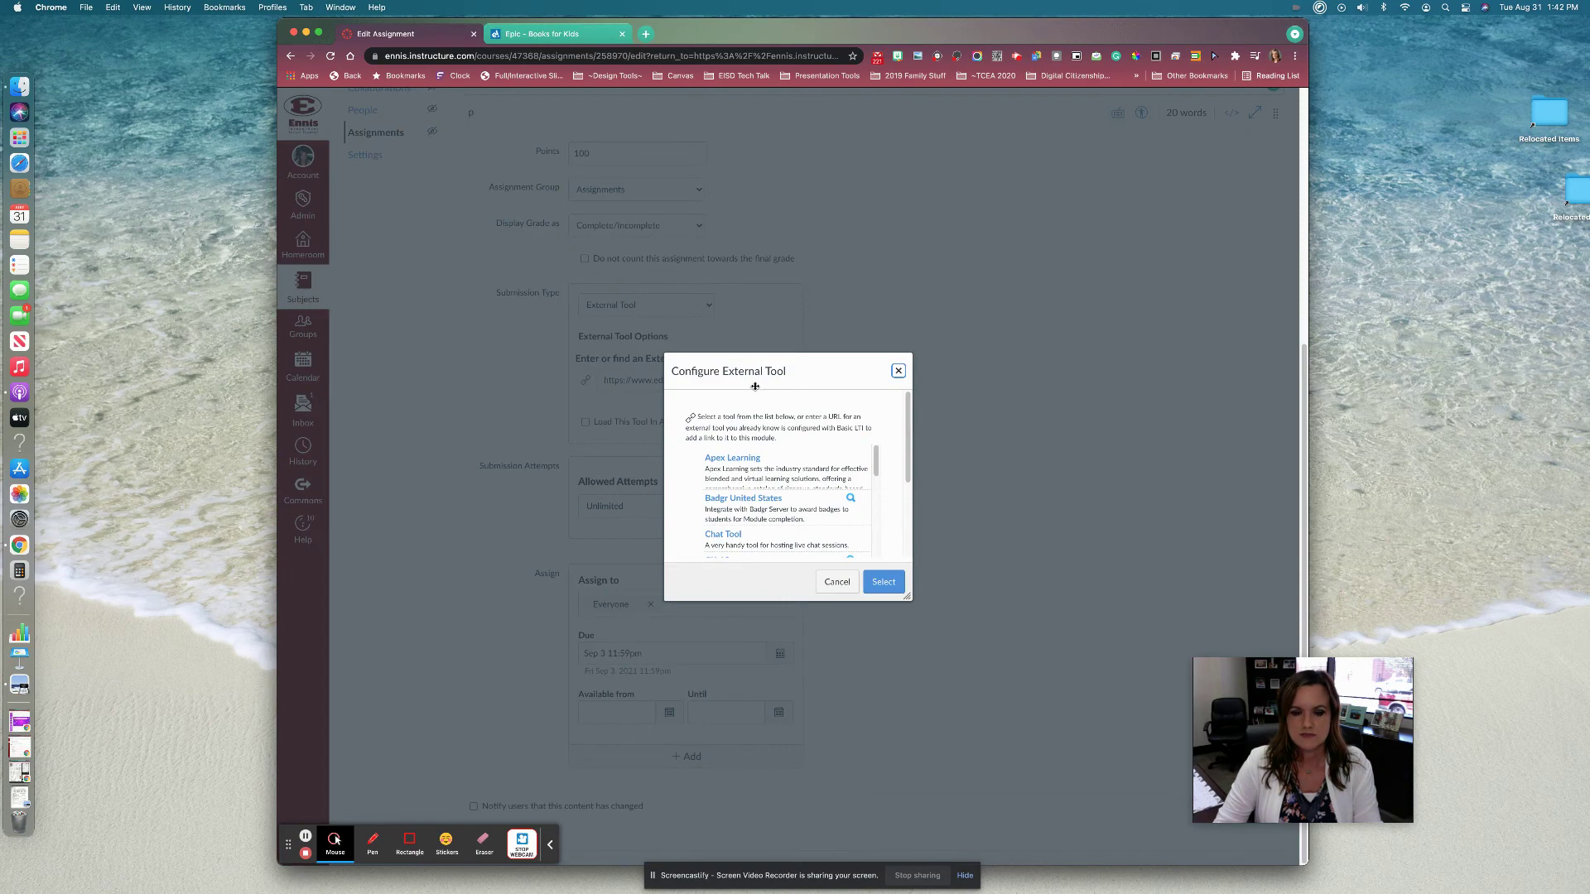
scroll(772, 521, down, 6)
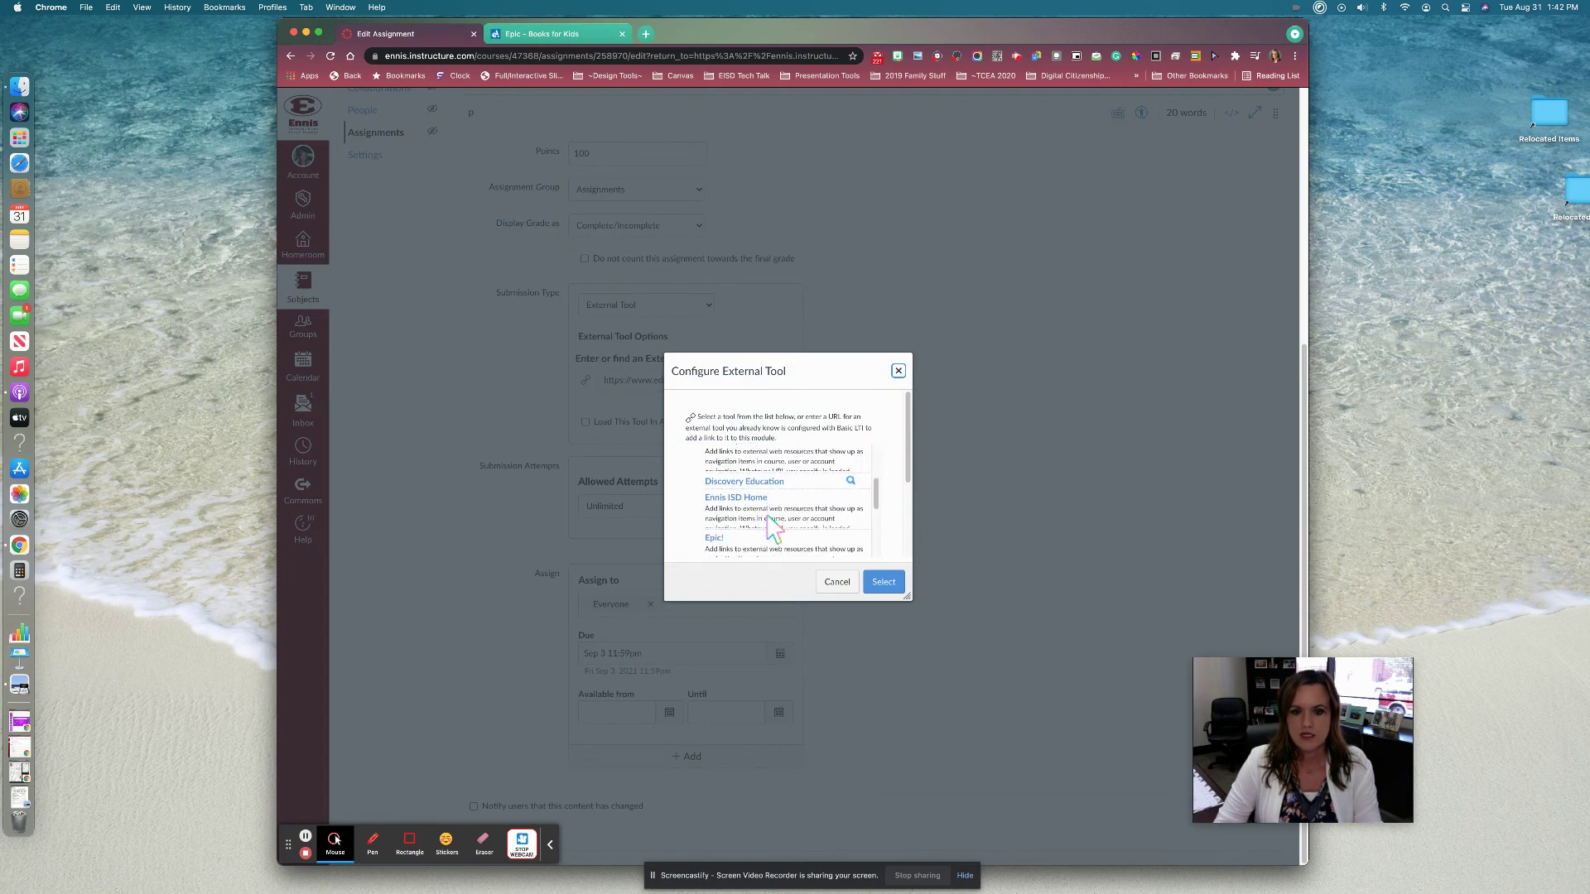
scroll(757, 517, down, 1)
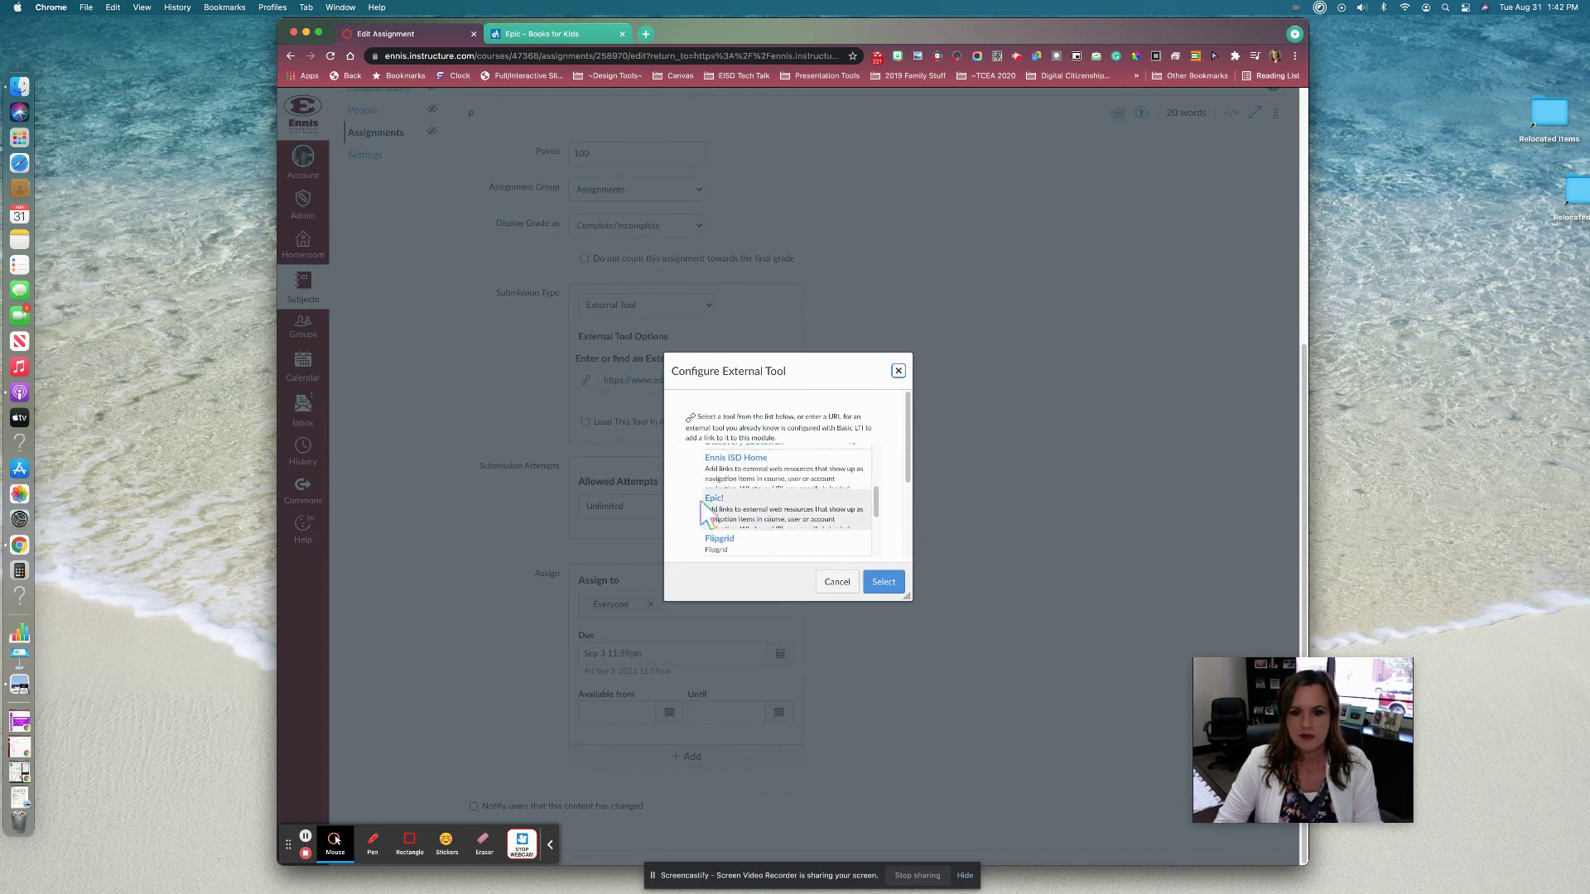
click(743, 510)
click(884, 582)
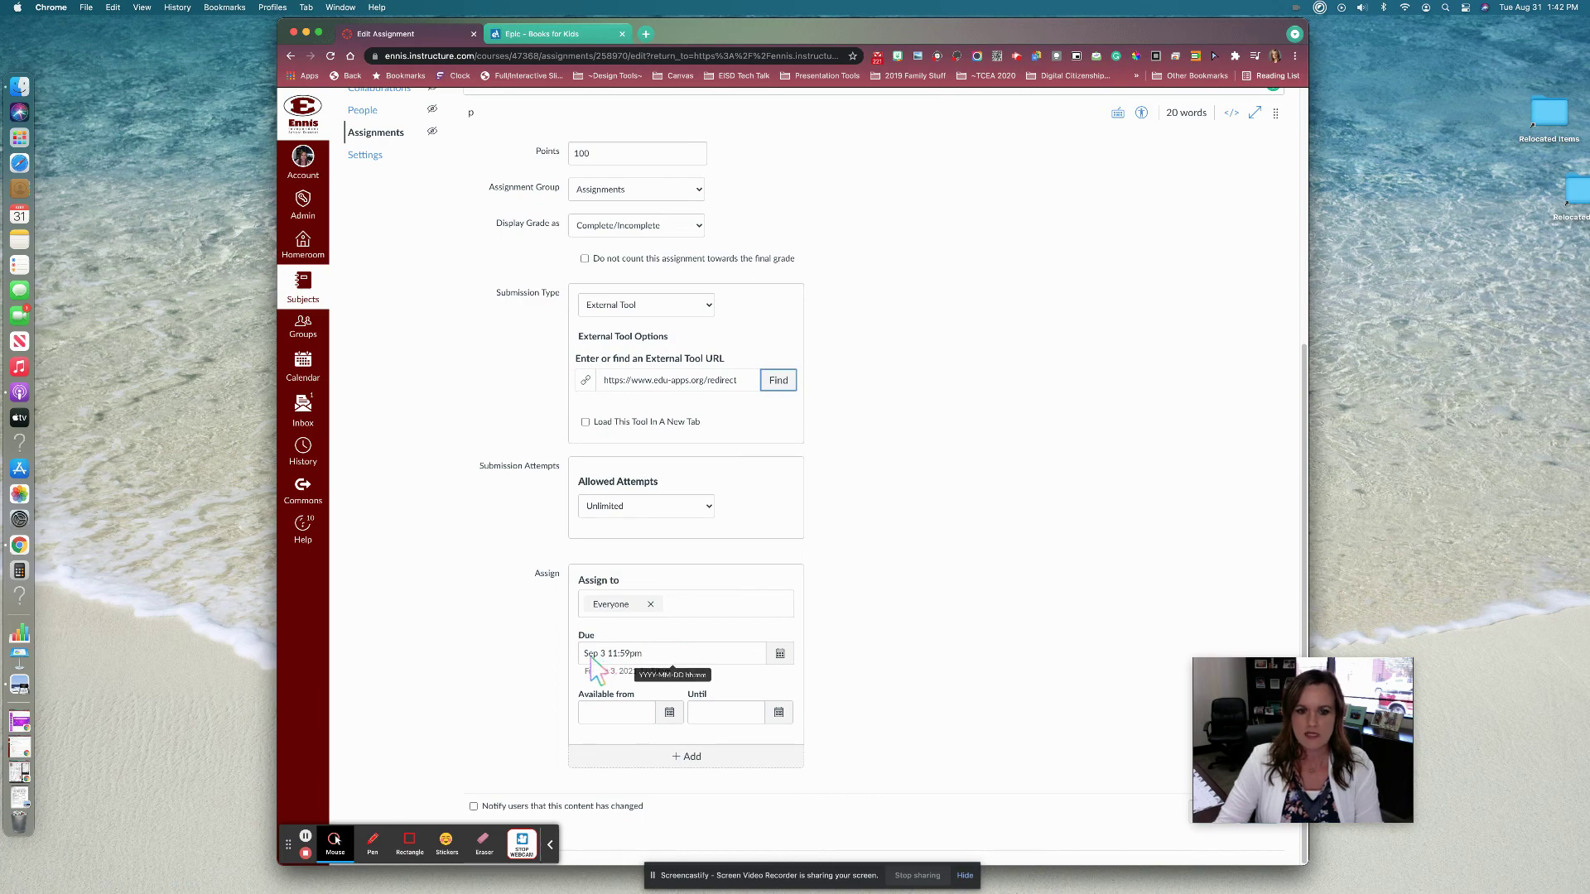
- Save the Diary of a Spider Read Aloud assignment and open it in Student View
drag(1217, 720, 904, 814)
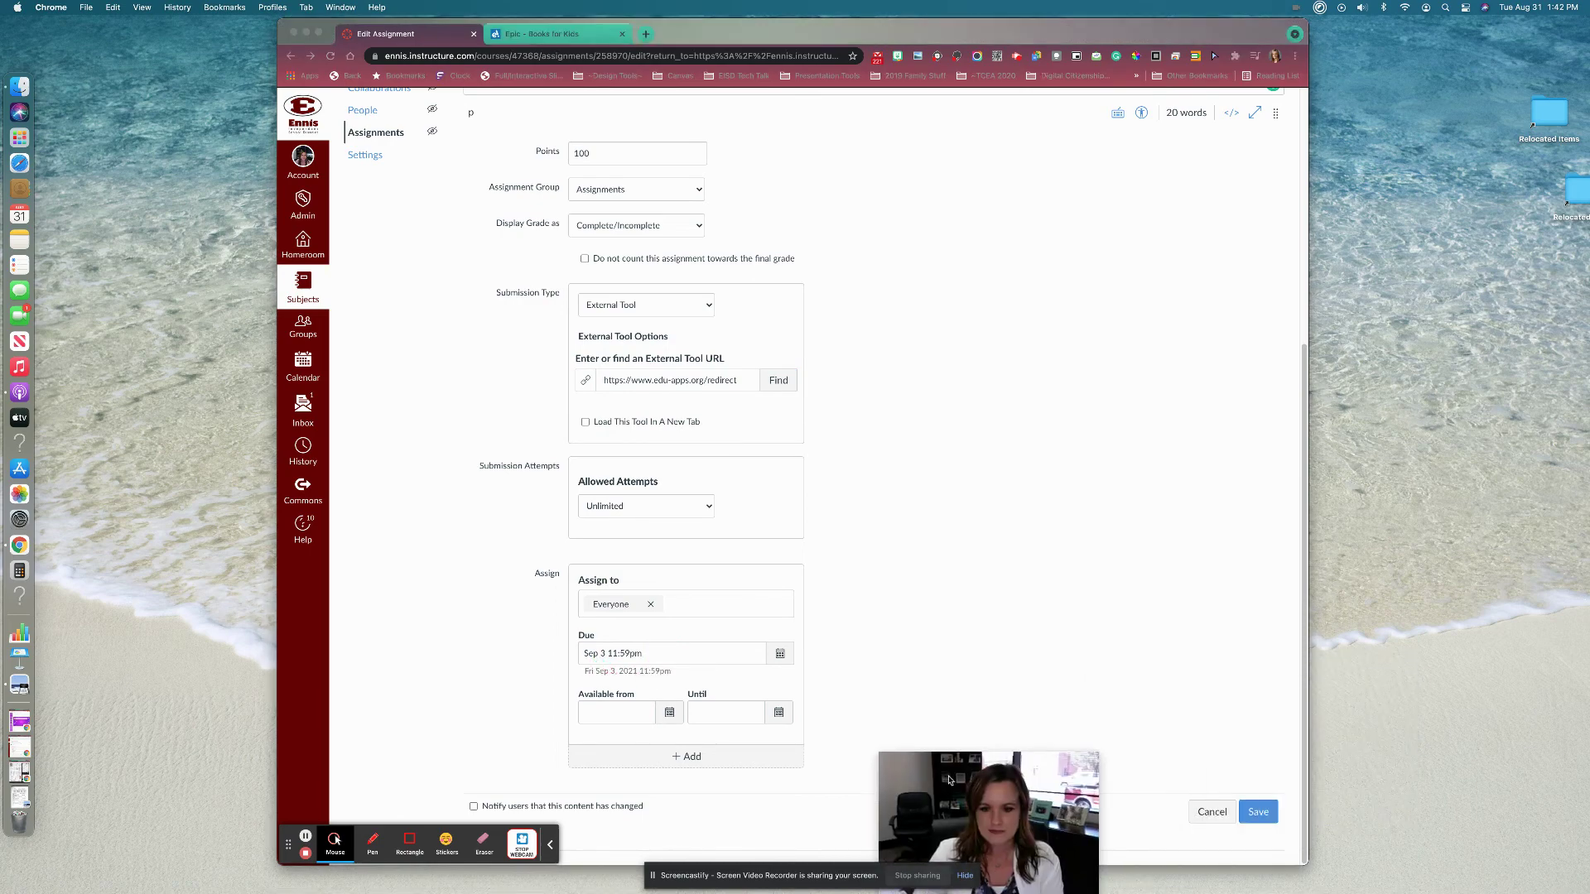
click(1265, 814)
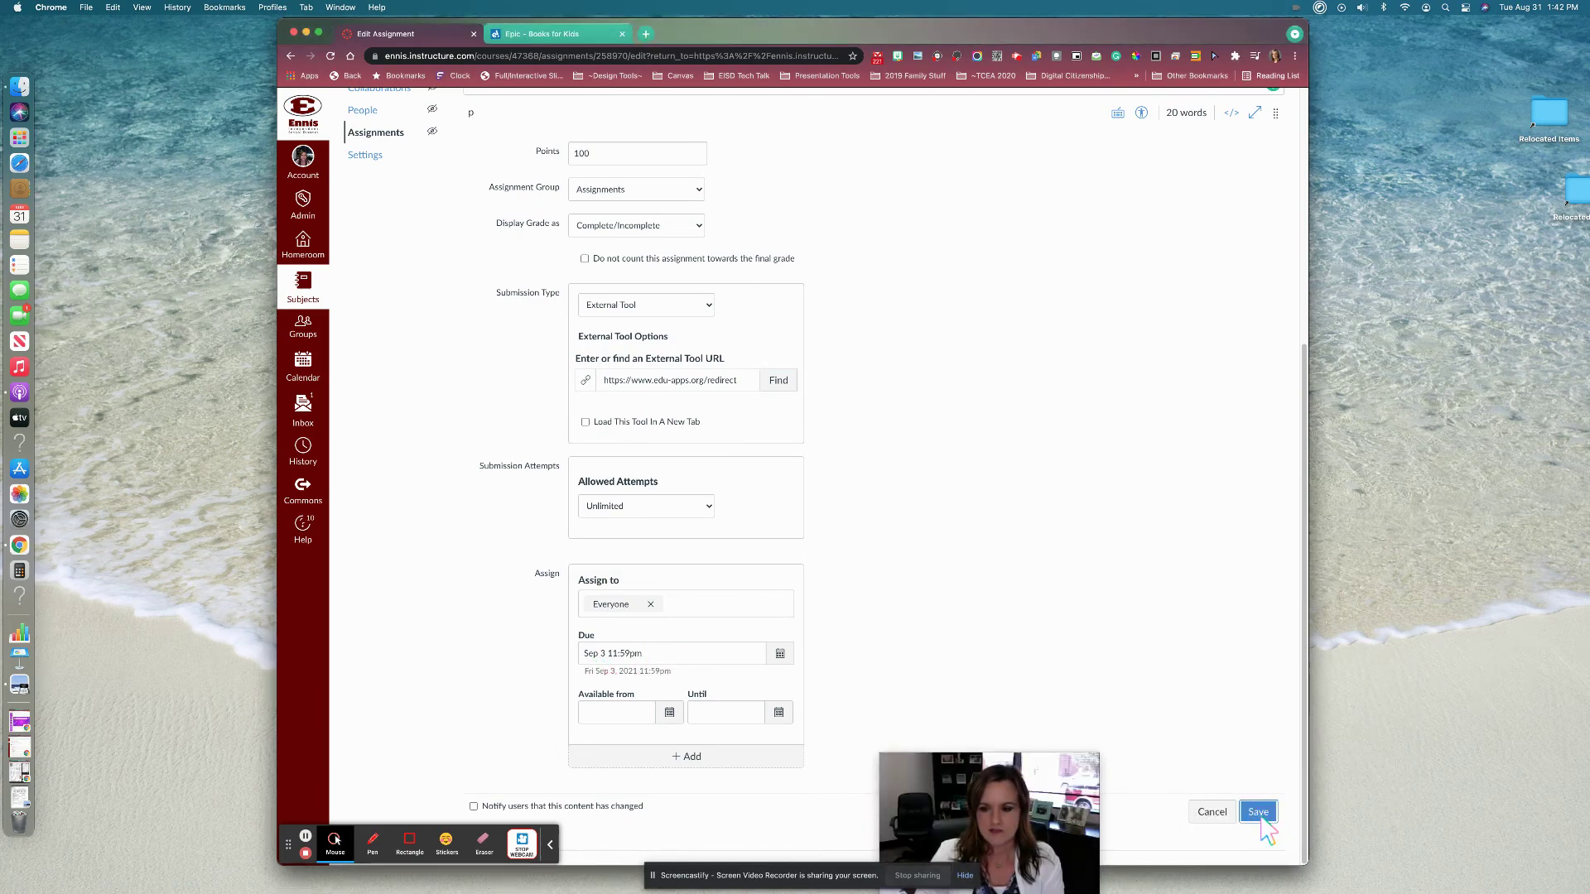
click(1260, 817)
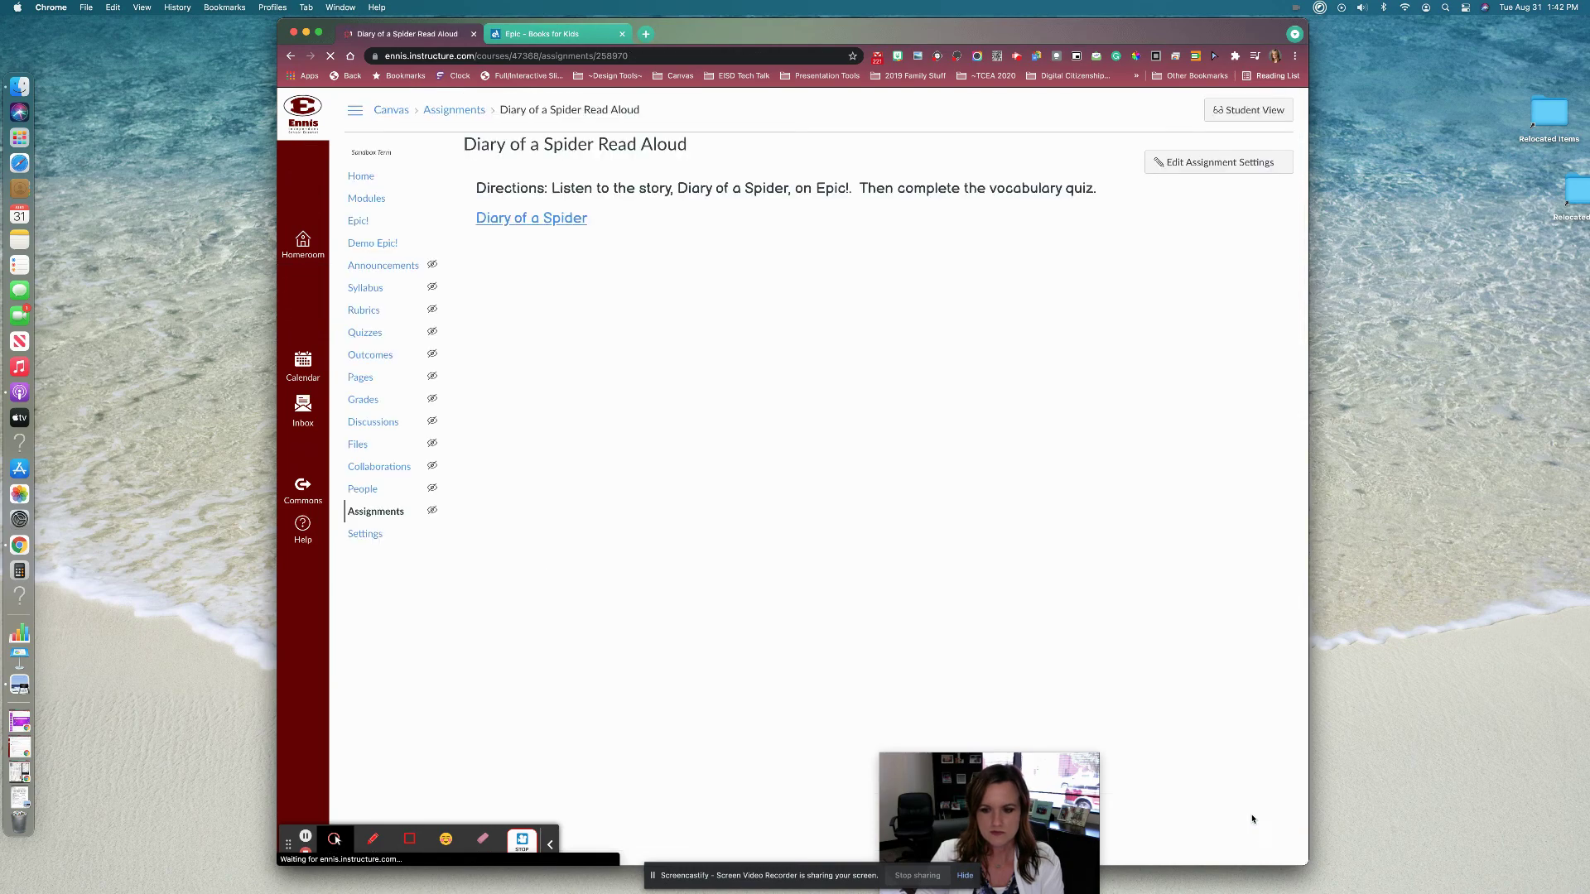
drag(975, 784, 1312, 725)
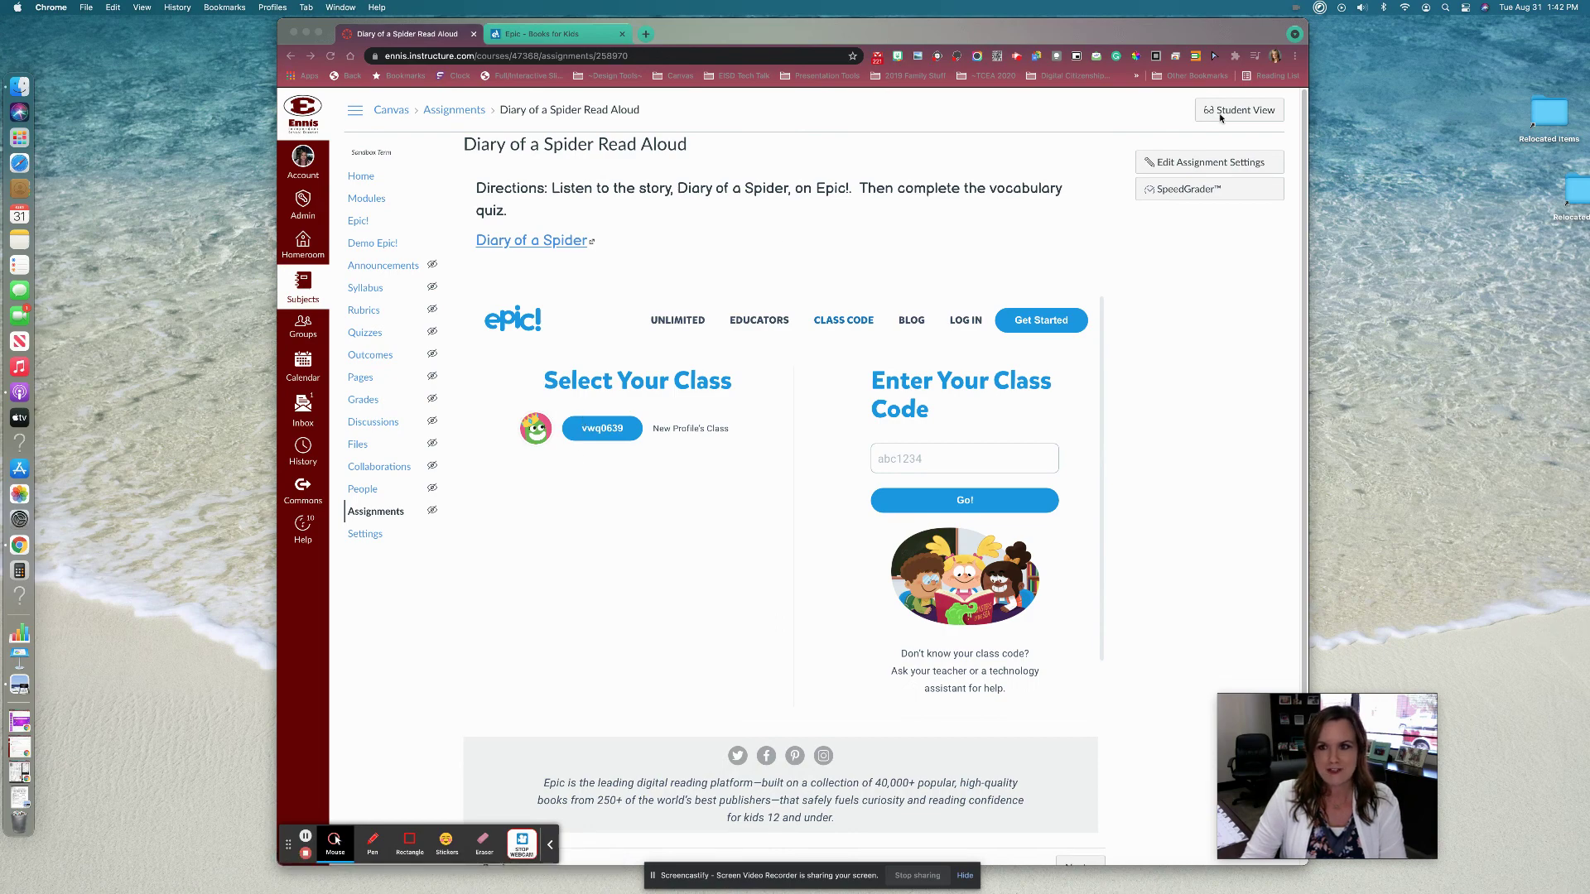
click(1242, 116)
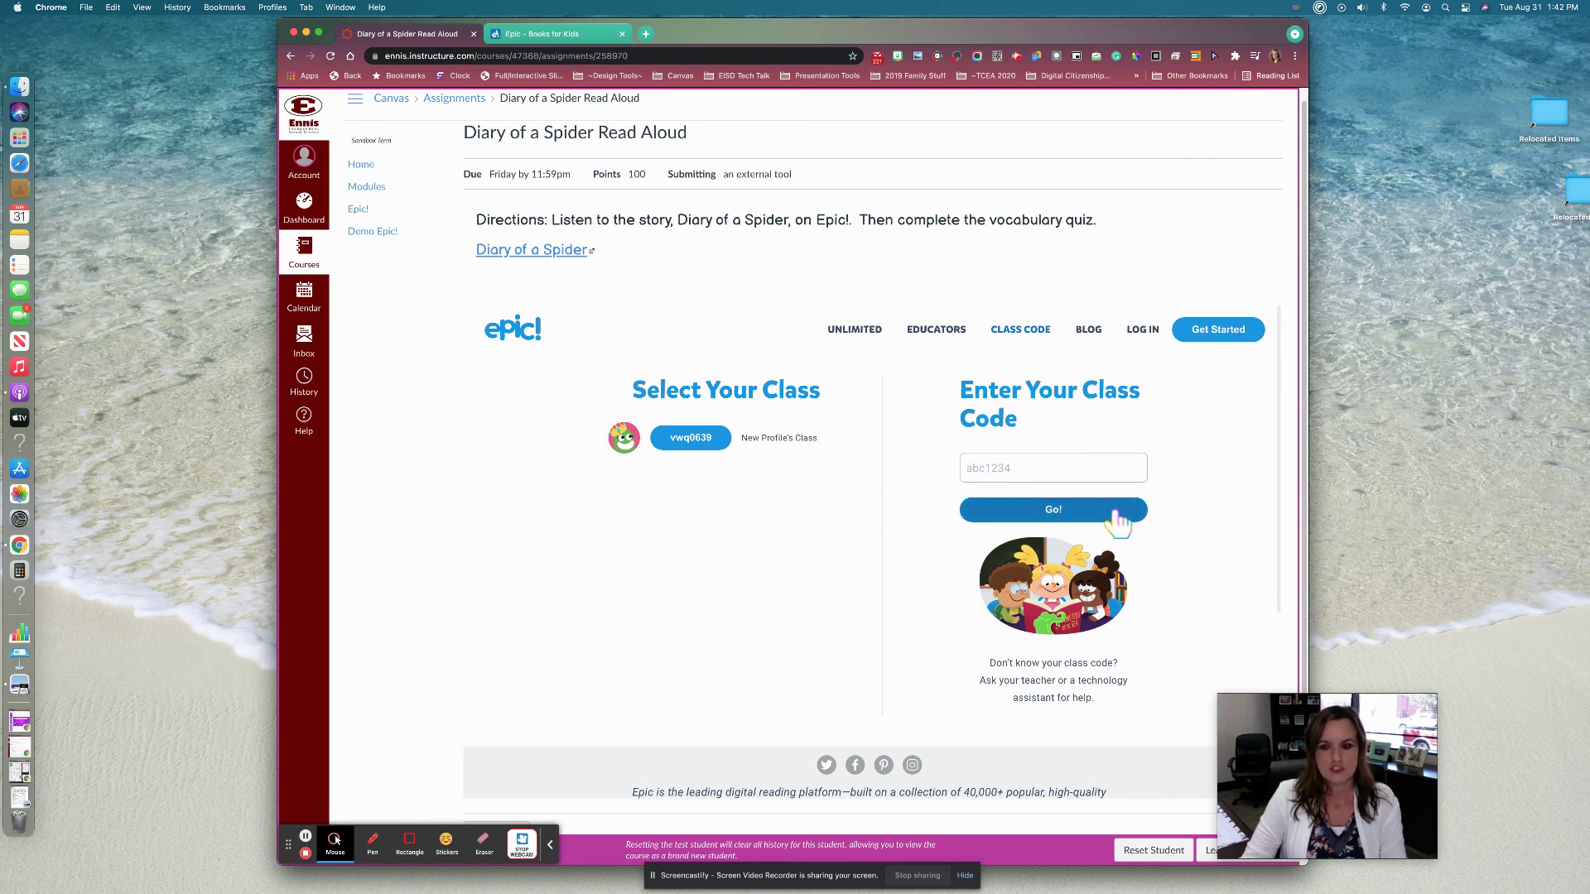
- Test the Diary of a Spider link to Epic, check the embedded page, then leave Student View
scroll(1118, 522, up, 1)
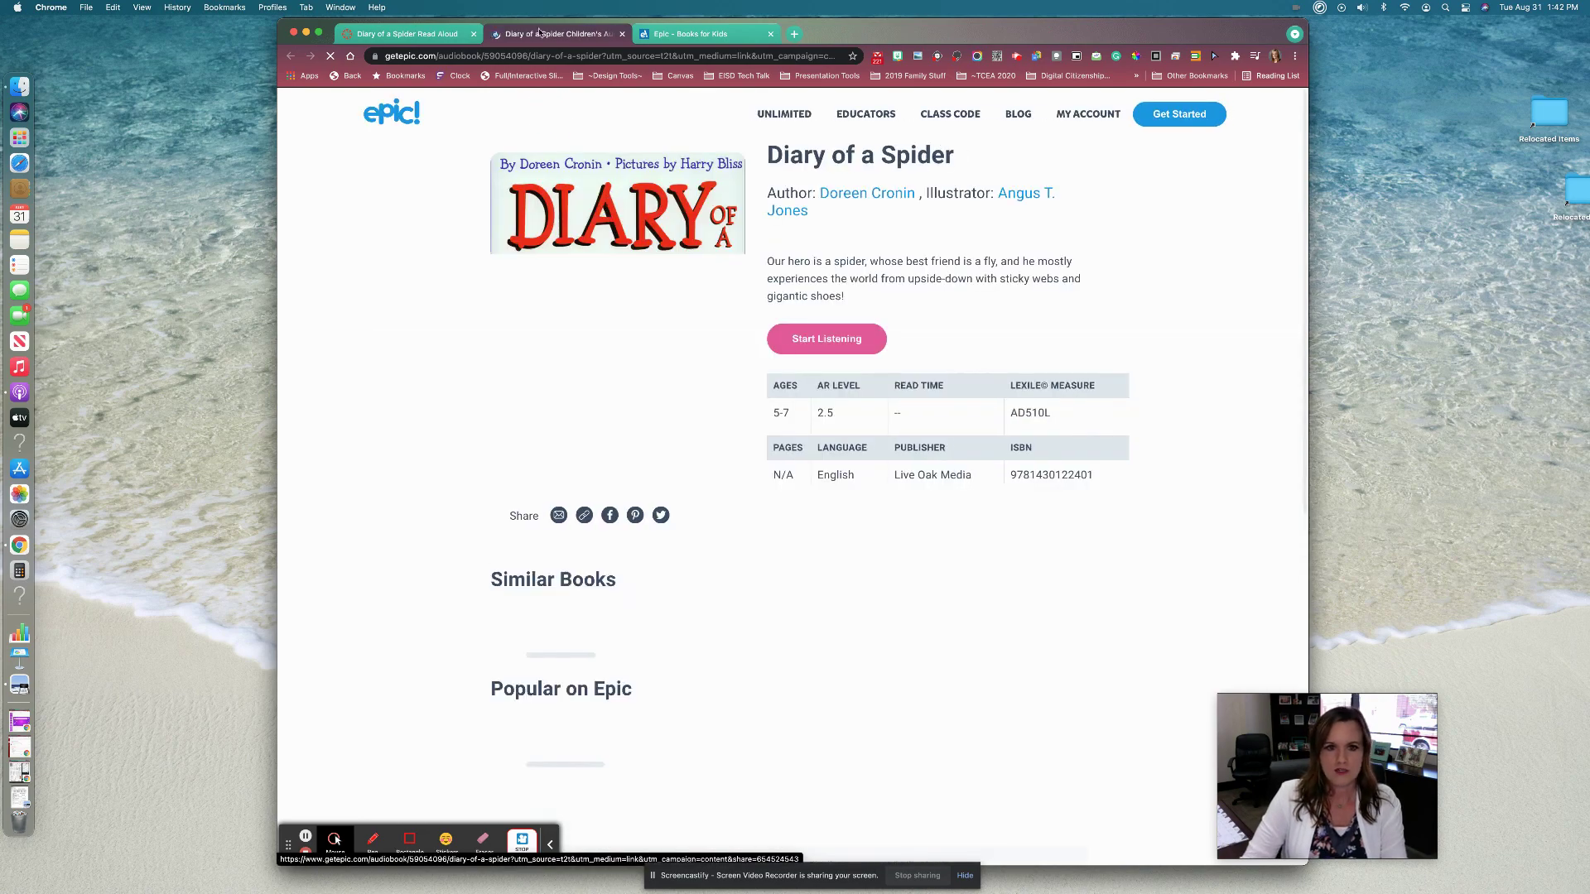
click(419, 35)
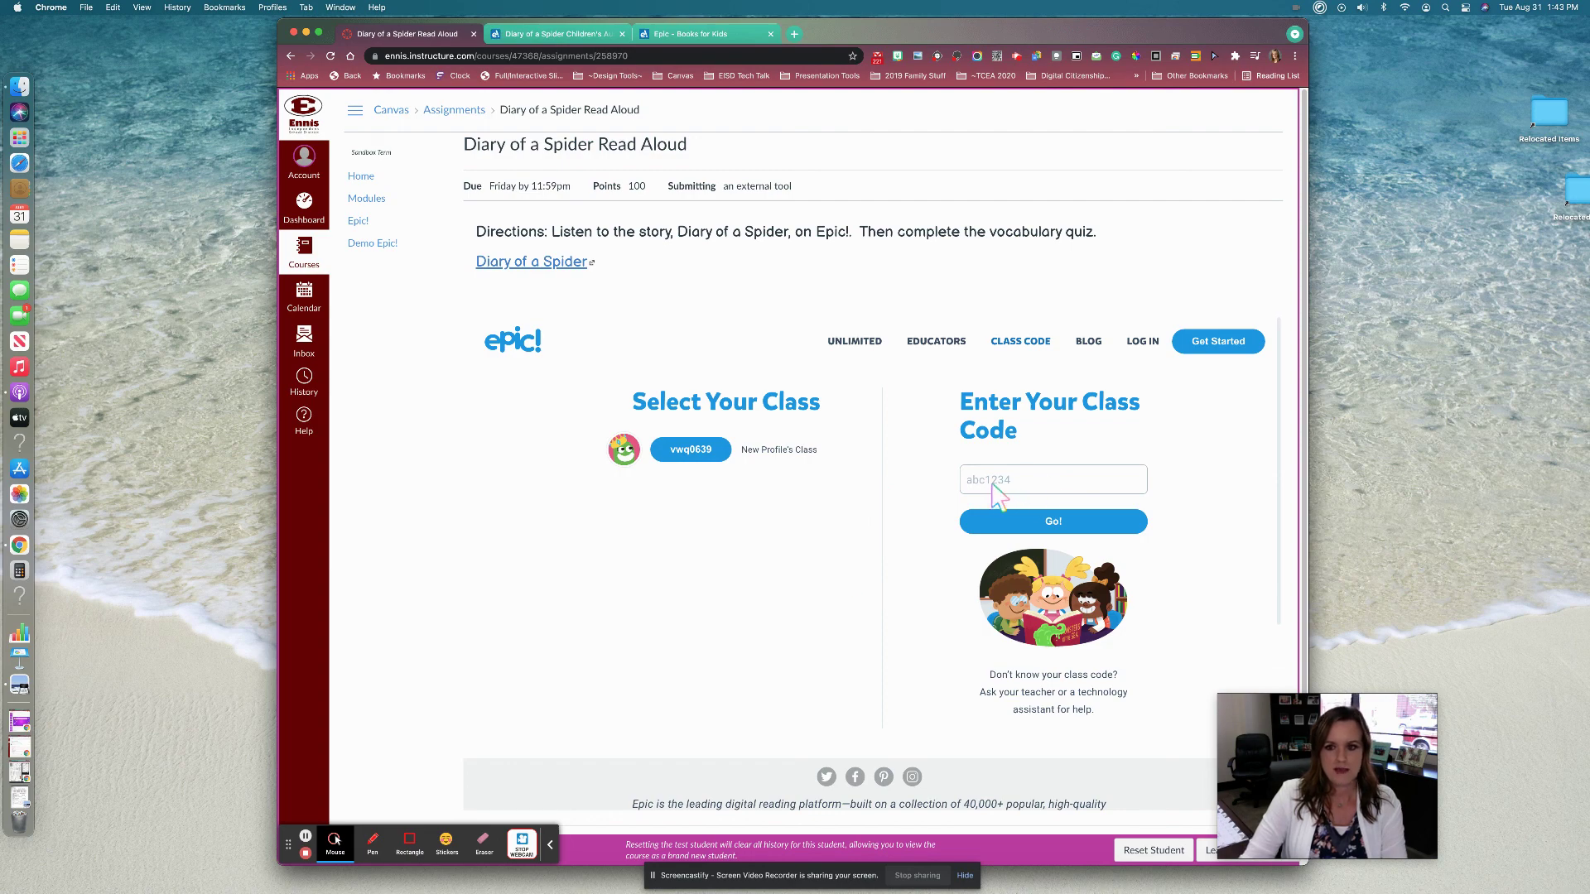
scroll(998, 495, down, 2)
scroll(989, 490, up, 2)
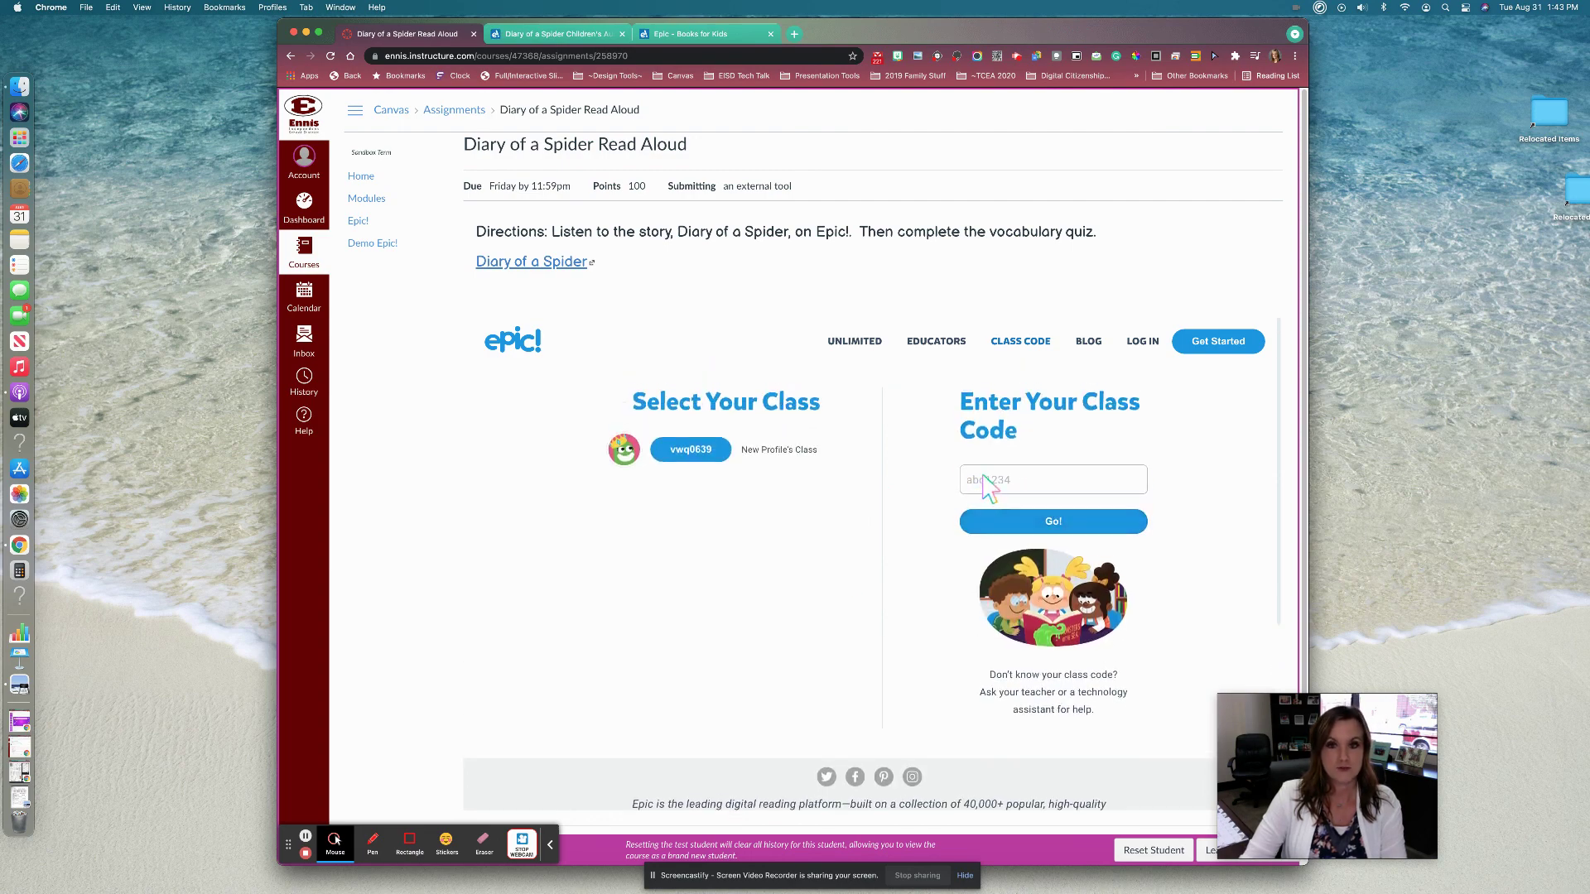
scroll(794, 593, down, 4)
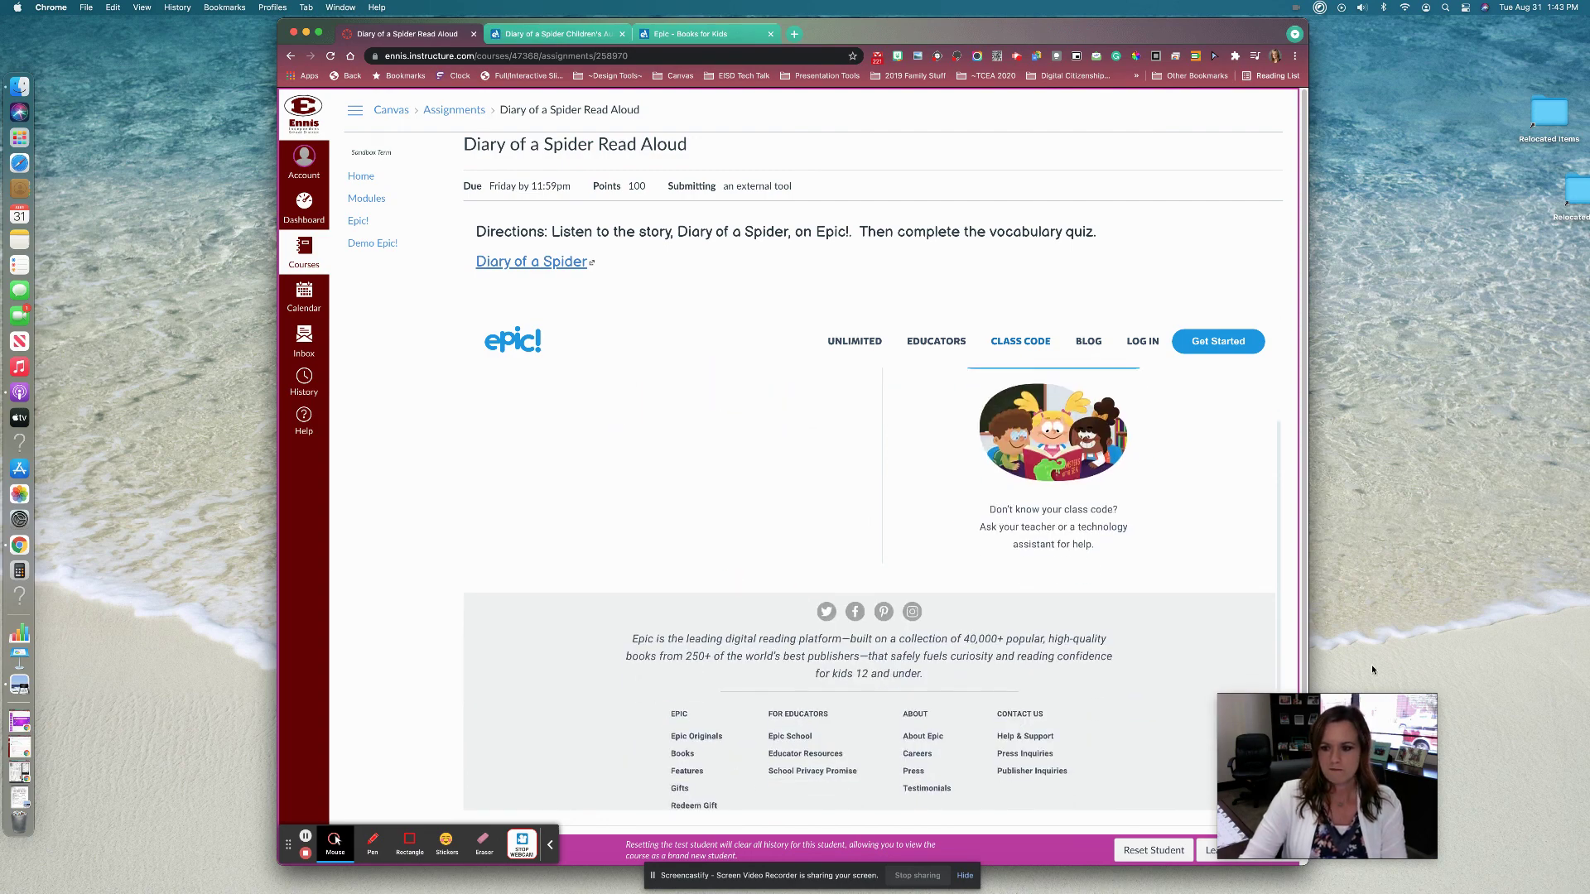
drag(1264, 749, 409, 709)
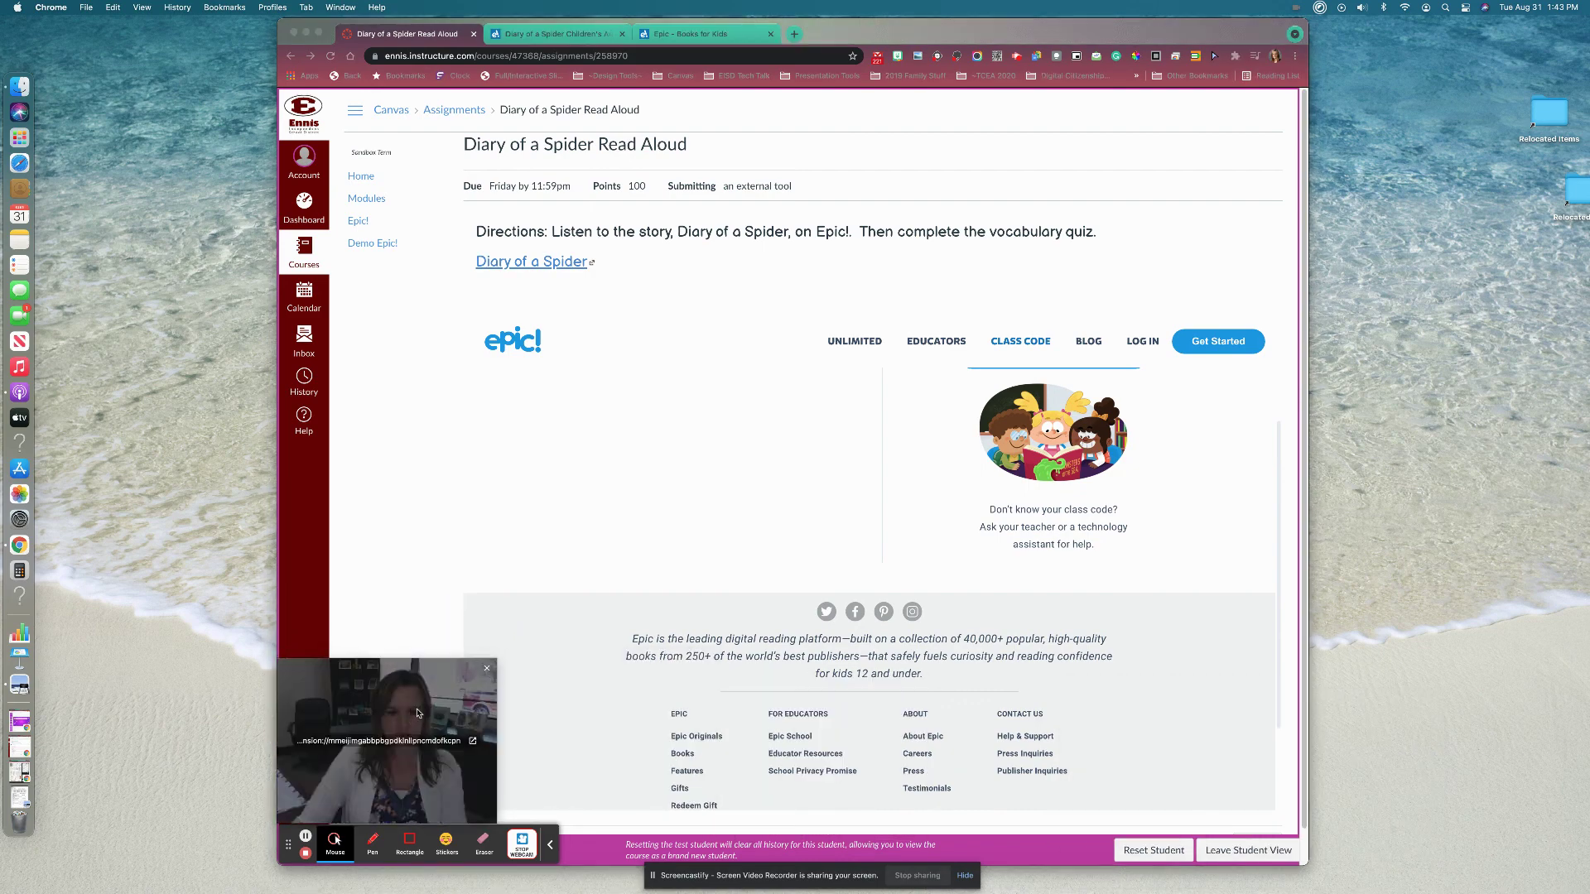
click(1210, 847)
click(1231, 850)
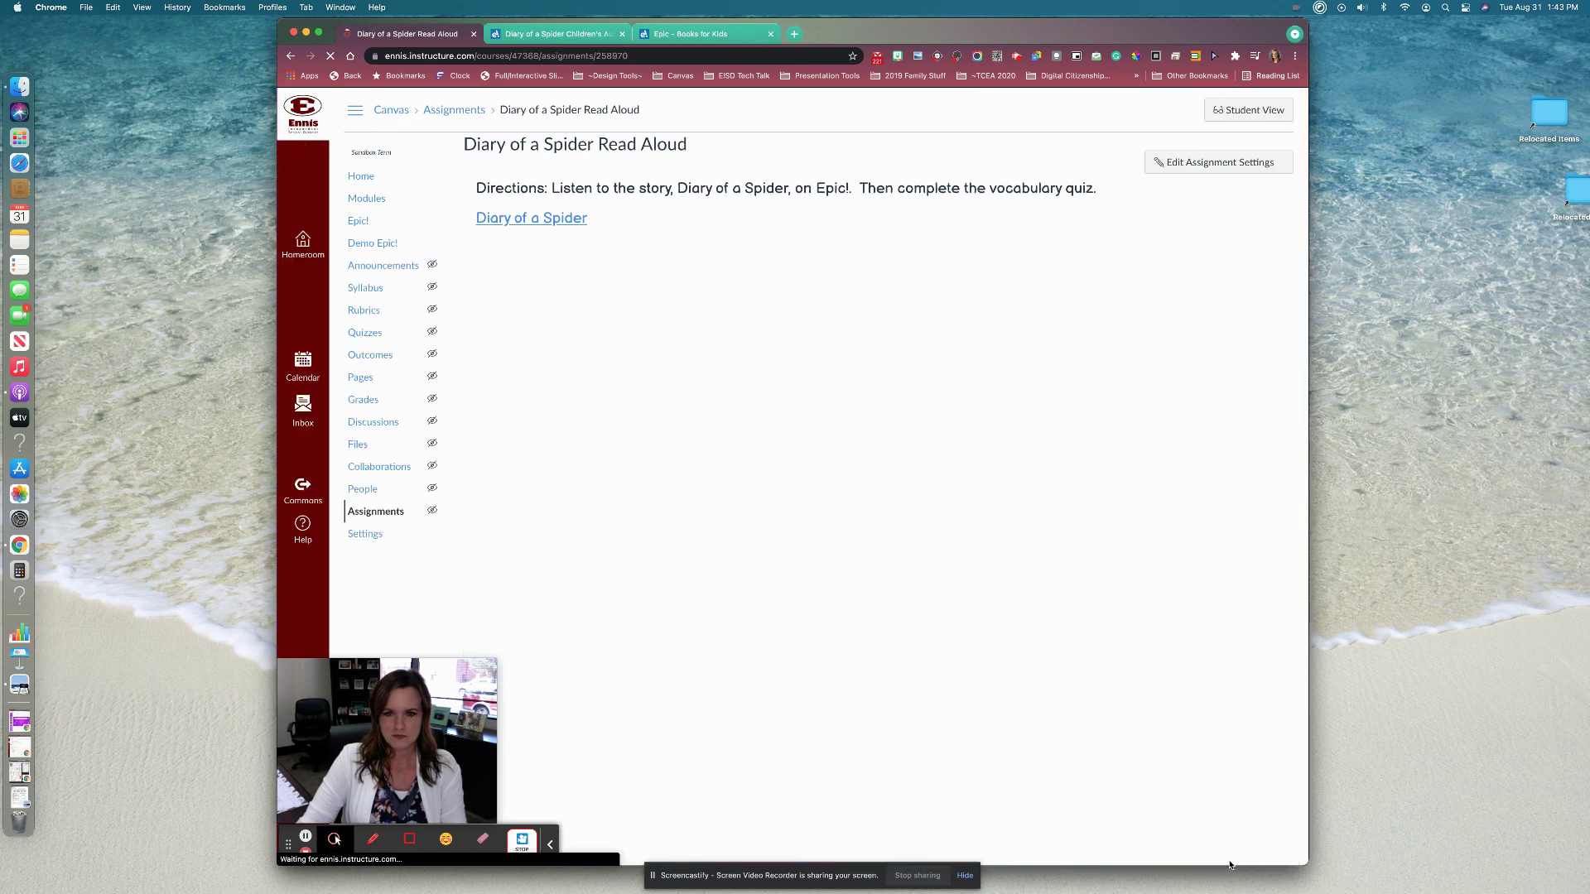